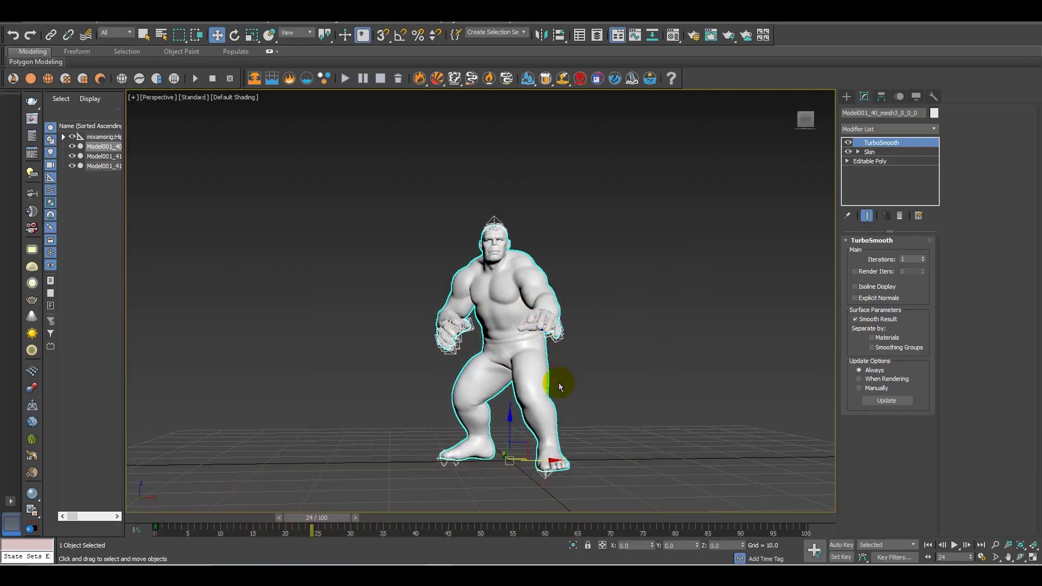
- Scrub through the character's animation, examining the poses from several angles, and return to frame 0
{"action": "middle_click_drag", "start_coordinate": [561, 388], "coordinate": [491, 363], "text": "alt"}
{"action": "left_click_drag", "start_coordinate": [332, 523], "coordinate": [157, 510]}
{"action": "middle_click_drag", "start_coordinate": [337, 433], "coordinate": [432, 372], "text": "alt"}
{"action": "left_click_drag", "start_coordinate": [169, 523], "coordinate": [234, 501]}
{"action": "middle_click_drag", "start_coordinate": [442, 370], "coordinate": [334, 456], "text": "alt"}
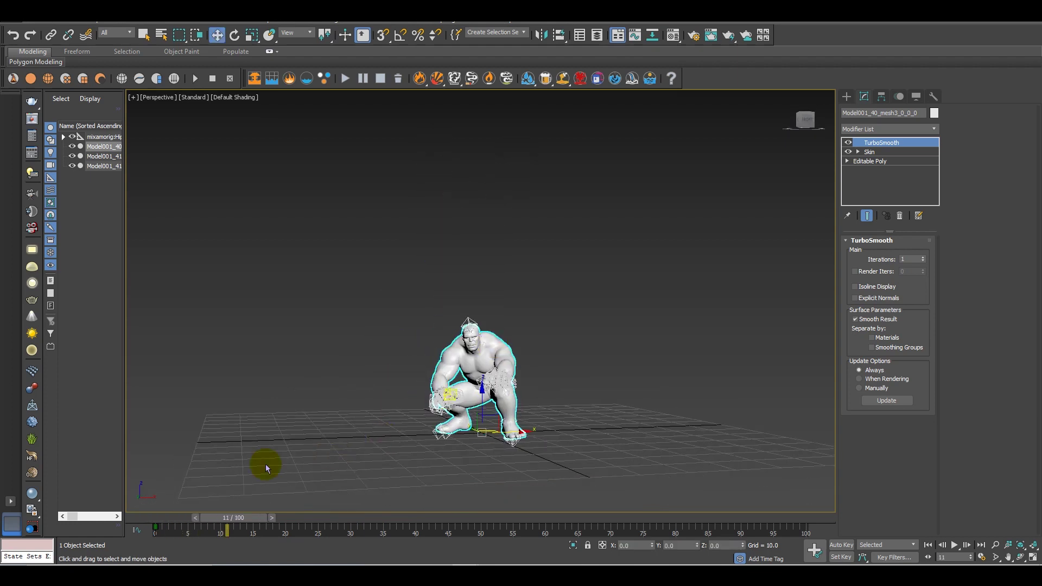
{"action": "left_click_drag", "start_coordinate": [243, 521], "coordinate": [130, 480]}
{"action": "middle_click_drag", "start_coordinate": [359, 418], "coordinate": [412, 461], "text": "alt"}
- Draw a ground plane about 142 units long and 138 units wide beneath the character
{"action": "left_click", "coordinate": [847, 97]}
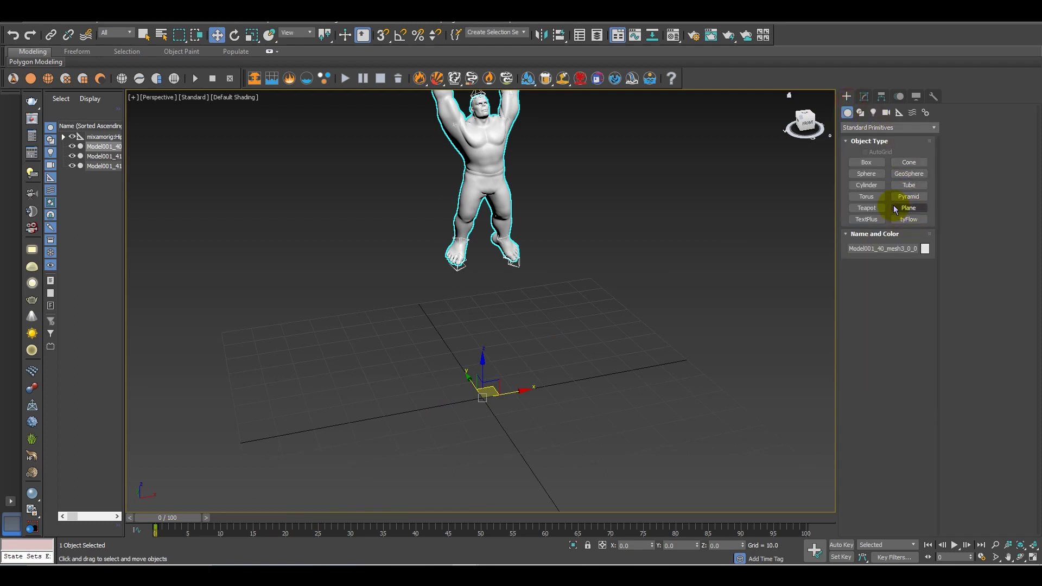
{"action": "left_click", "coordinate": [904, 208]}
{"action": "scroll", "coordinate": [416, 366], "scroll_direction": "down", "scroll_amount": 2}
{"action": "middle_click_drag", "start_coordinate": [416, 366], "coordinate": [361, 314], "text": "alt"}
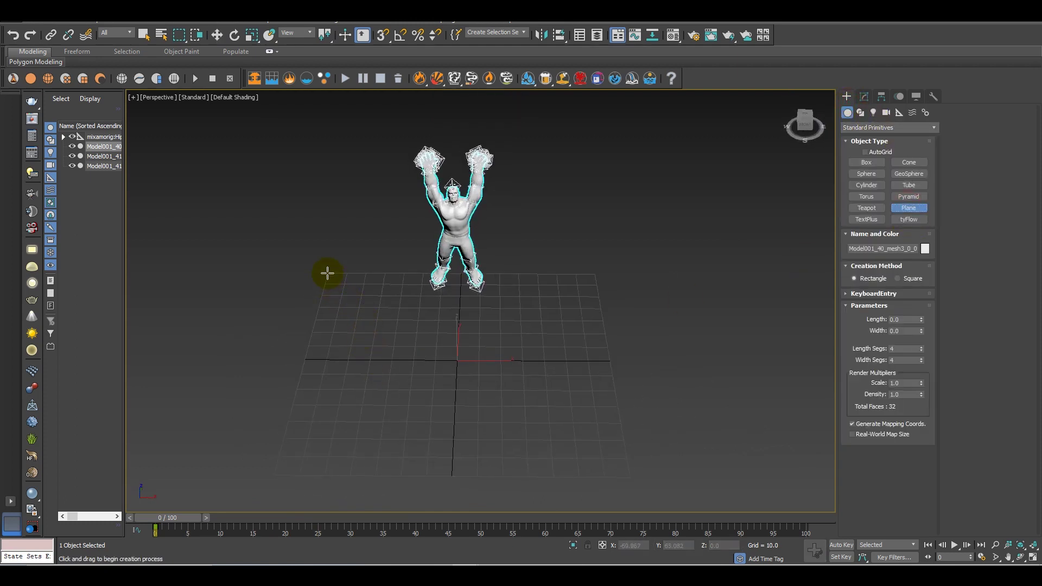
{"action": "left_click_drag", "start_coordinate": [327, 273], "coordinate": [627, 478]}
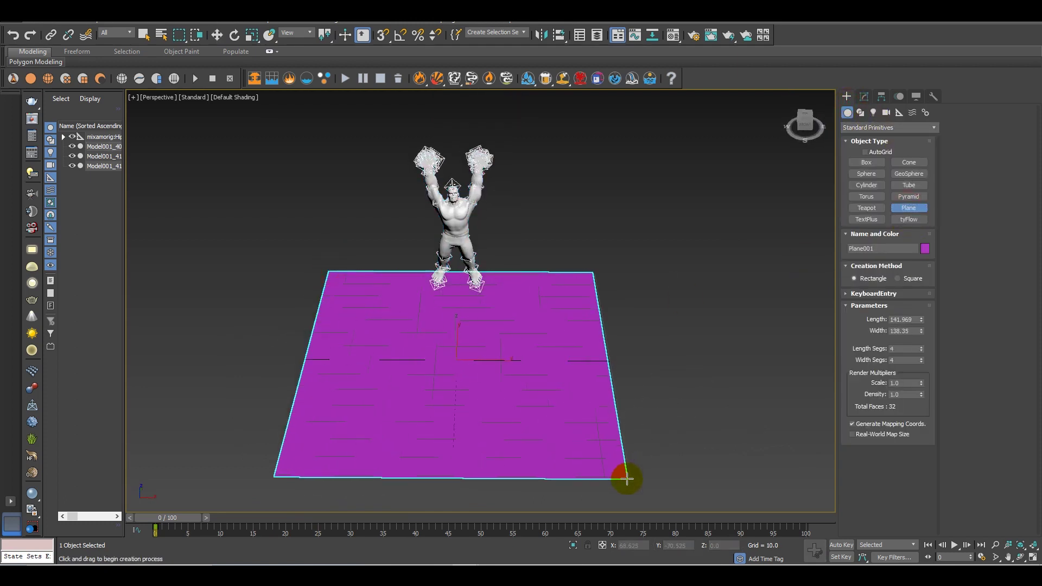
- Set the ground plane's length and width to 500
{"action": "middle_click_drag", "start_coordinate": [505, 398], "coordinate": [624, 390], "text": "alt"}
{"action": "left_click", "coordinate": [865, 96]}
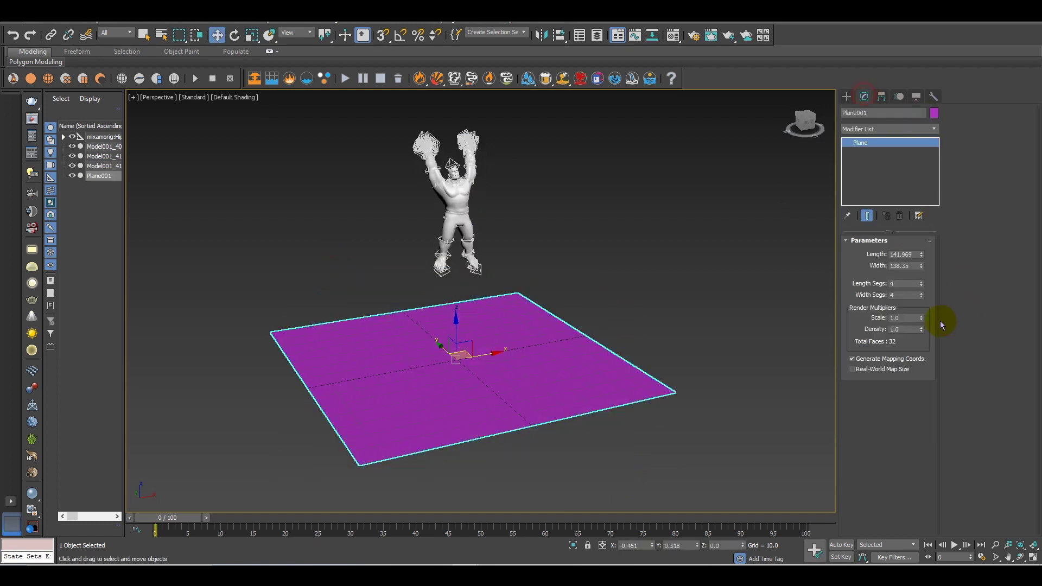
{"action": "double_click", "coordinate": [916, 253]}
{"action": "type", "text": "500"}
{"action": "double_click", "coordinate": [911, 266]}
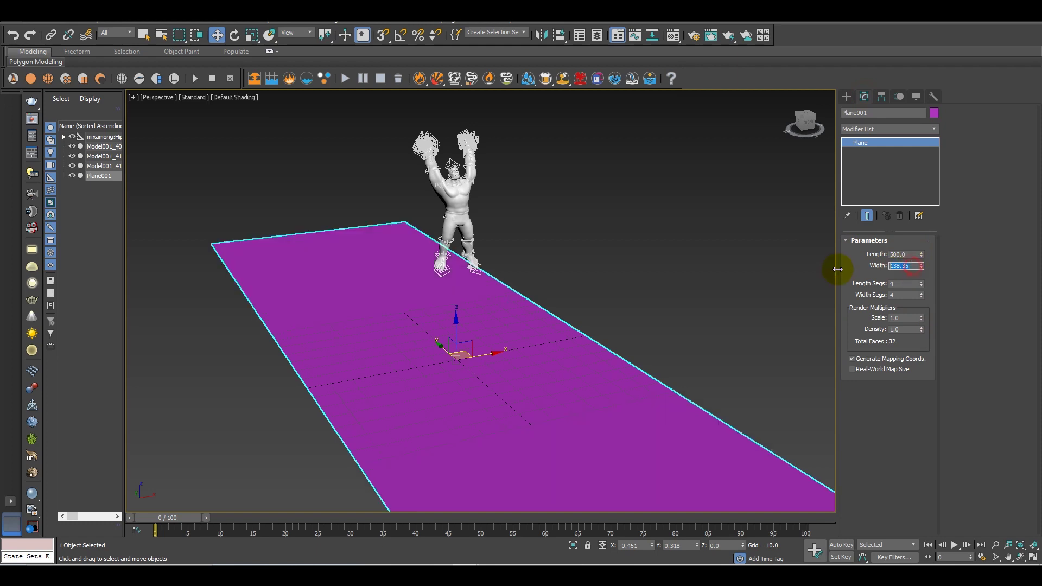
{"action": "type", "text": "500"}
{"action": "key", "text": "Return"}
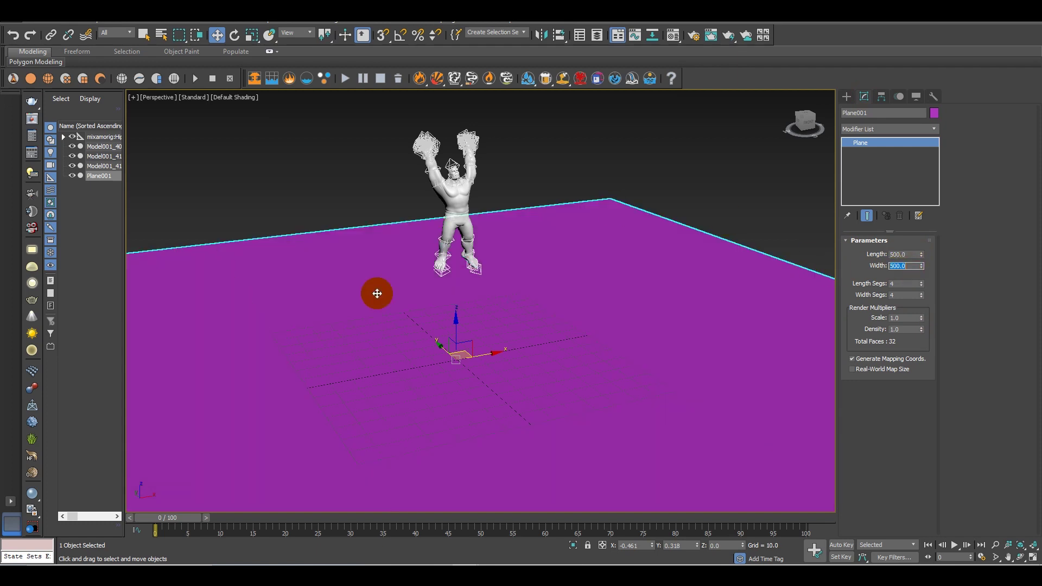
- Reduce the ground plane's length and width segments to 1
{"action": "middle_click_drag", "start_coordinate": [377, 294], "coordinate": [611, 359], "text": "alt"}
{"action": "right_click", "coordinate": [921, 296]}
{"action": "left_click", "coordinate": [607, 256]}
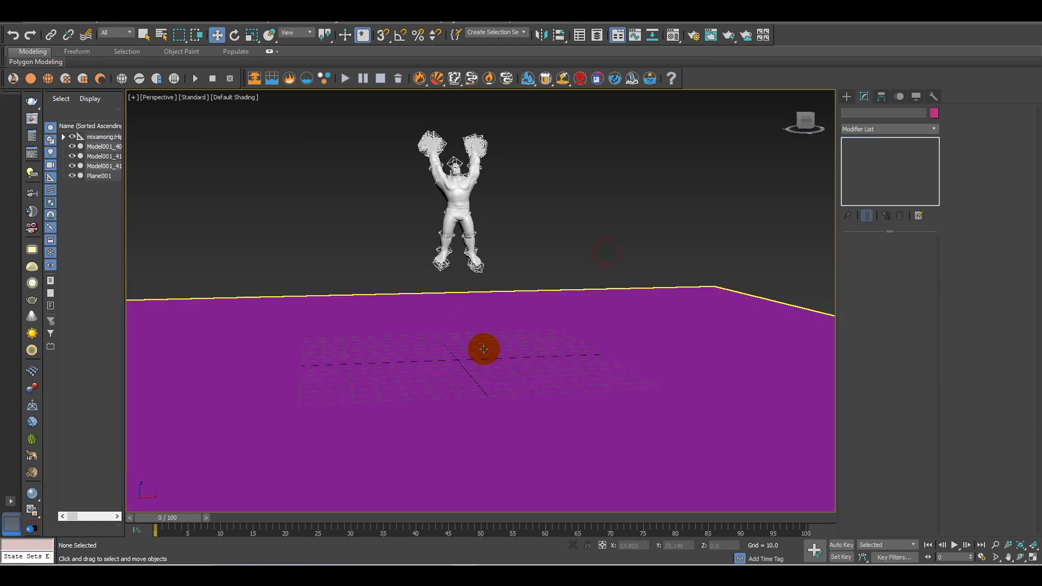
{"action": "left_click", "coordinate": [493, 369]}
{"action": "left_click", "coordinate": [492, 369]}
- Place a tyFlow object on the ground plane beside the character
{"action": "left_click", "coordinate": [847, 96]}
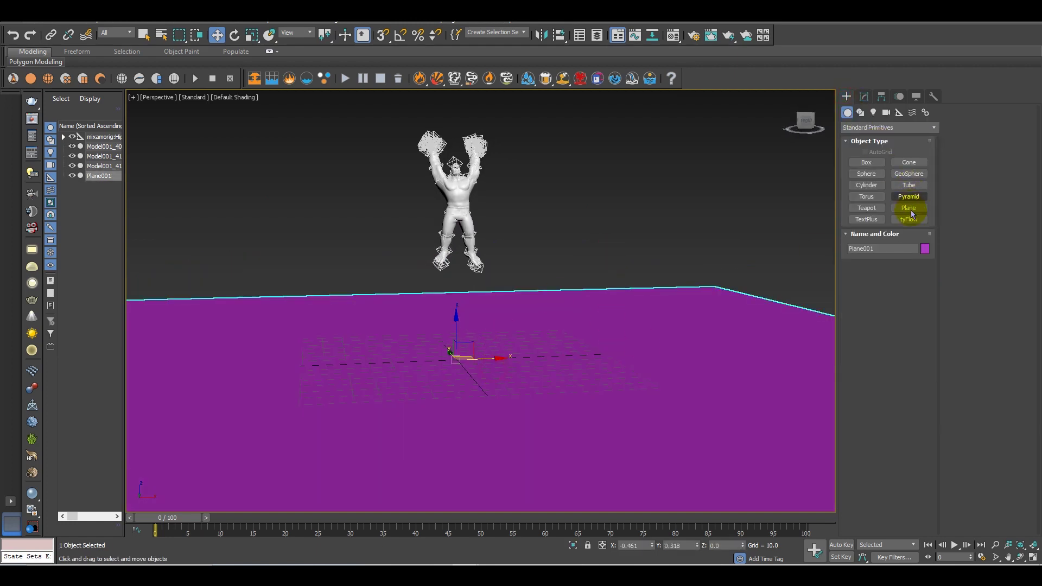
{"action": "middle_click_drag", "start_coordinate": [592, 392], "coordinate": [626, 352]}
{"action": "left_click_drag", "start_coordinate": [650, 342], "coordinate": [668, 351]}
{"action": "right_click", "coordinate": [668, 350]}
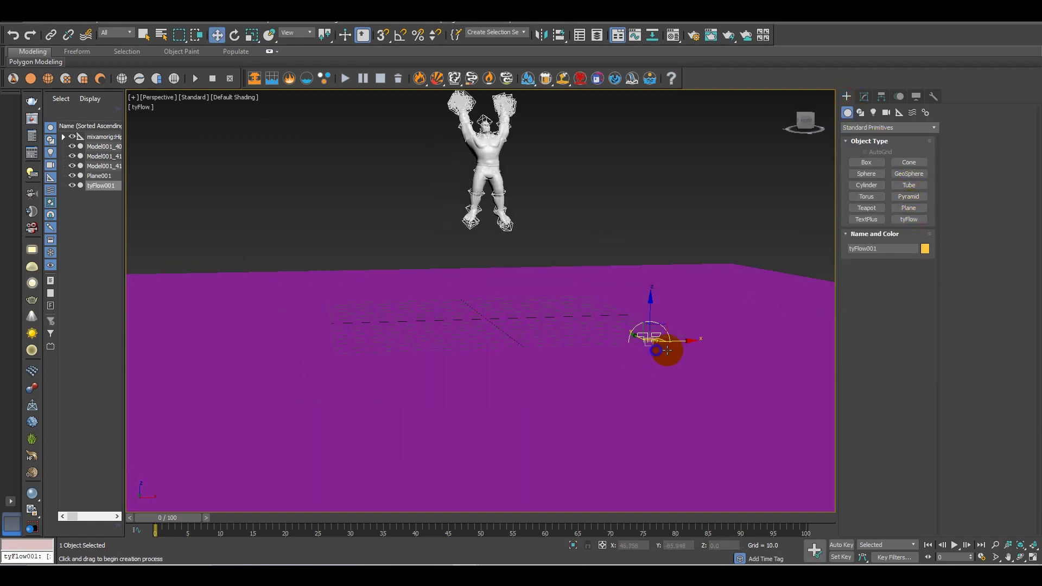
- Open the tyFlow object's editor and move it aside so the character and ground plane can be seen
{"action": "left_click", "coordinate": [864, 96]}
{"action": "left_click", "coordinate": [881, 267]}
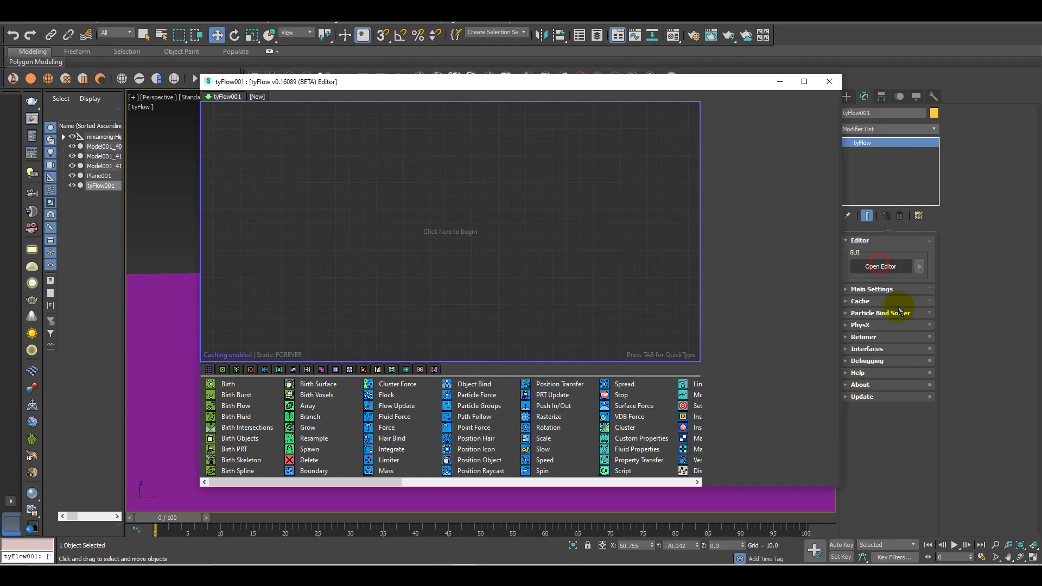
{"action": "left_click_drag", "start_coordinate": [509, 86], "coordinate": [757, 136]}
{"action": "middle_click_drag", "start_coordinate": [380, 345], "coordinate": [312, 367]}
- Create an event with a Birth Objects operator and assign the ground plane as its source object
{"action": "left_click", "coordinate": [482, 433]}
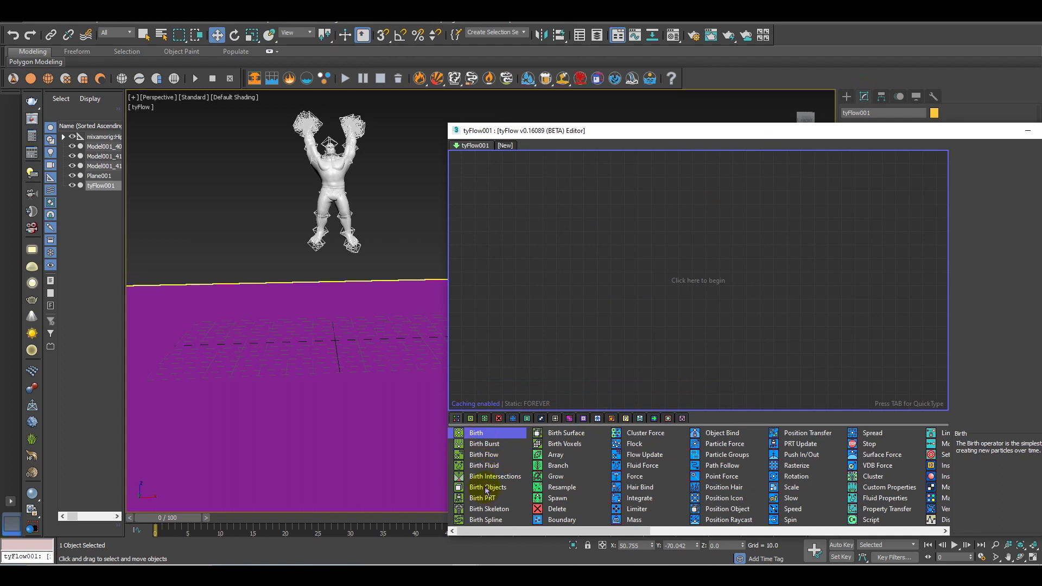
{"action": "left_click_drag", "start_coordinate": [487, 490], "coordinate": [568, 250]}
{"action": "left_click", "coordinate": [325, 386]}
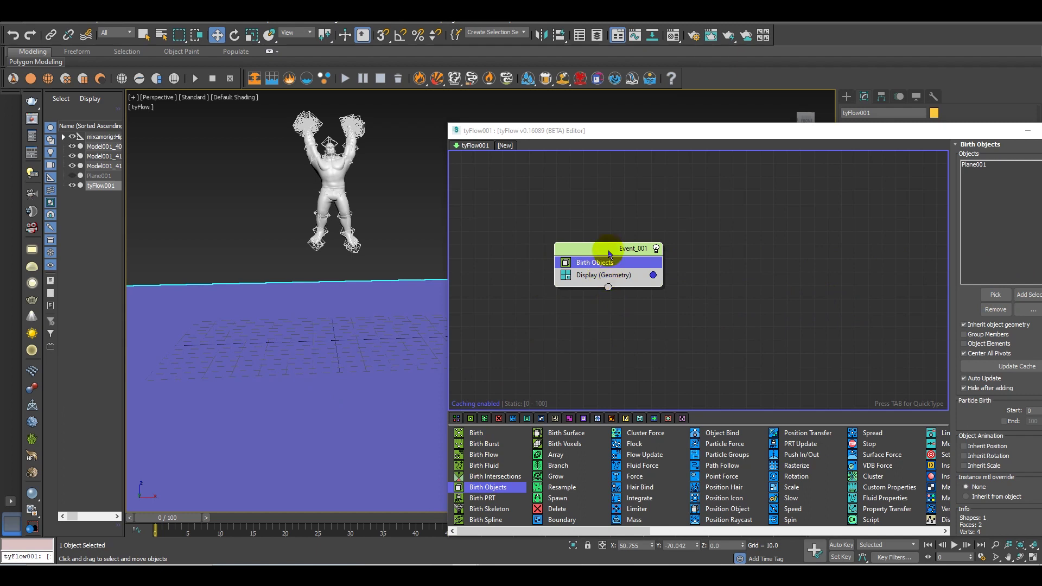
- Reposition the event in the flow and add a Shell operator to it
{"action": "left_click_drag", "start_coordinate": [607, 254], "coordinate": [632, 253]}
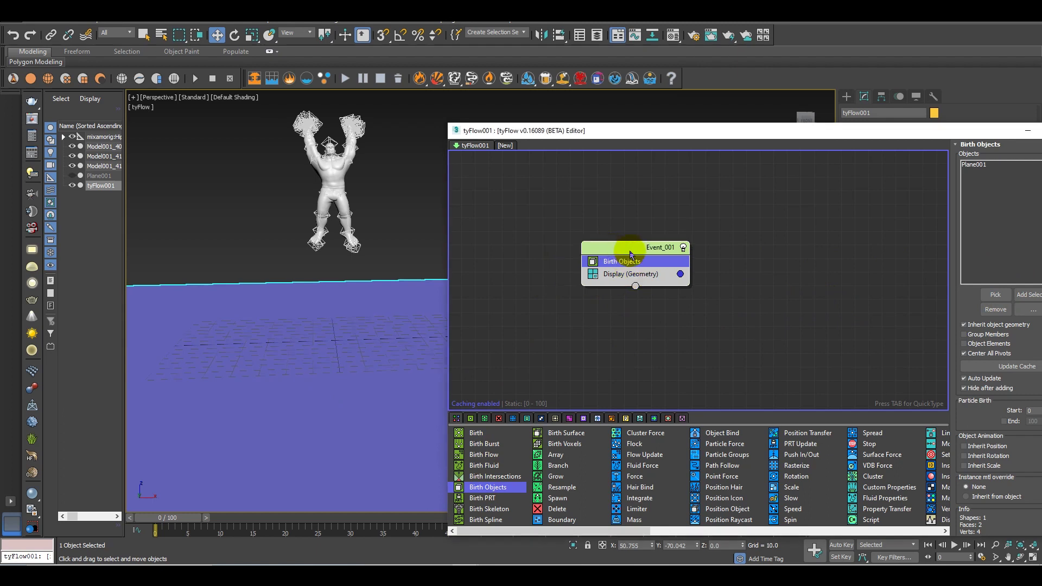
{"action": "key", "text": "Tab"}
{"action": "type", "text": "she"}
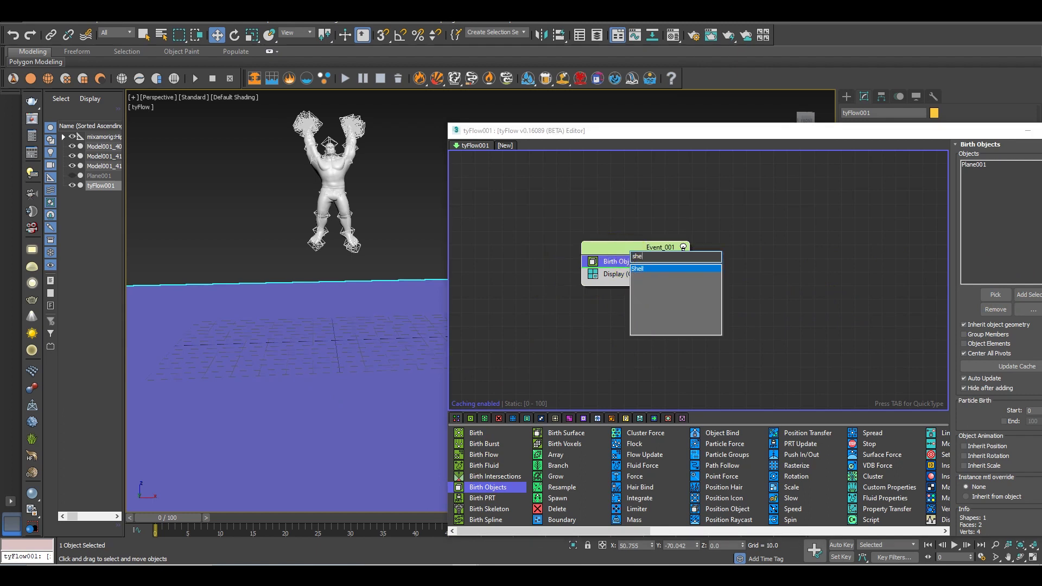
{"action": "key", "text": "Return"}
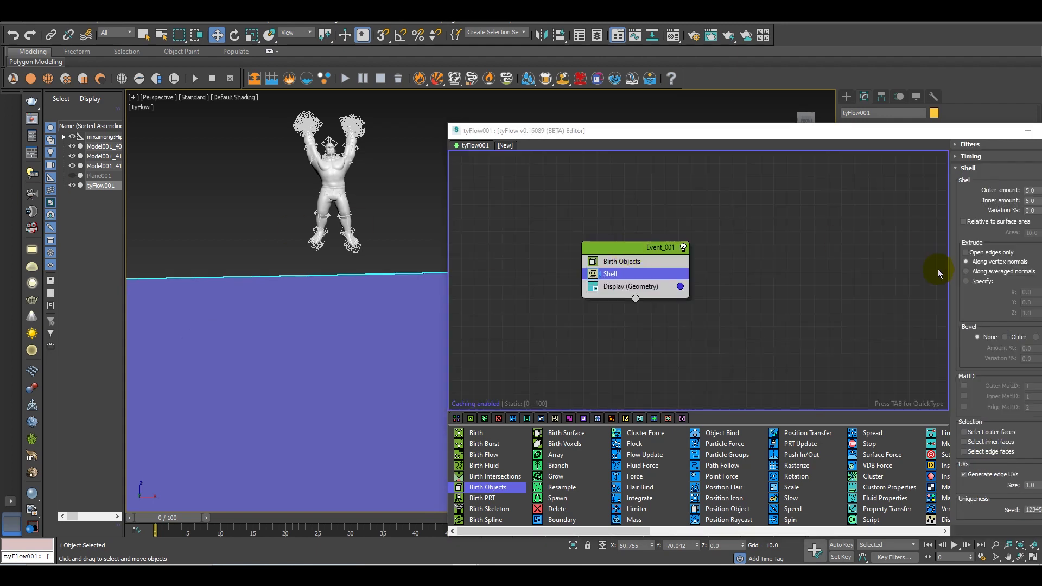
- Set the Shell operator's outer amount to 1.5 and its inner amount to 0
{"action": "left_click_drag", "start_coordinate": [982, 132], "coordinate": [906, 132]}
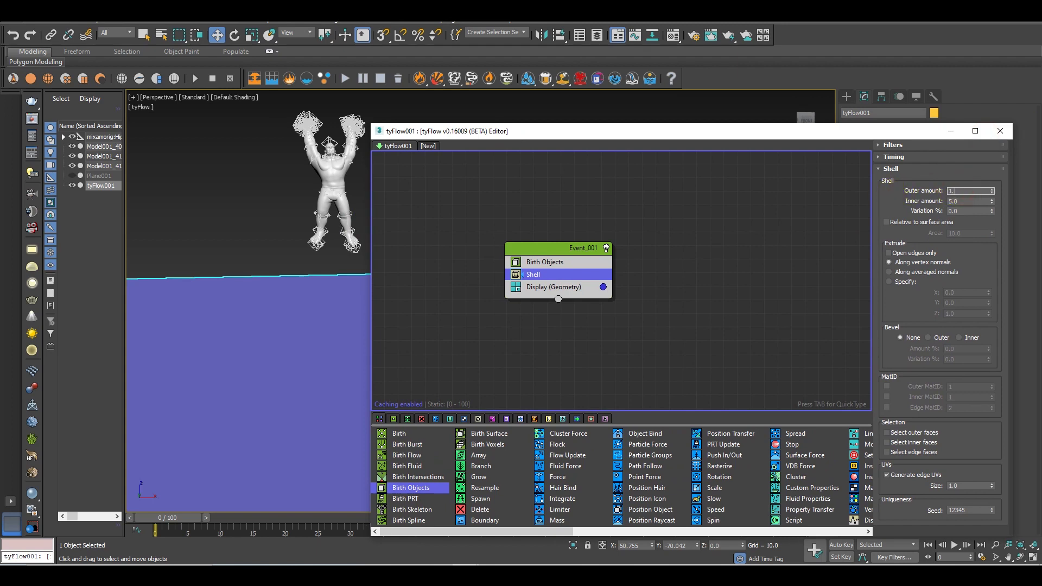
{"action": "type", "text": "5"}
{"action": "key", "text": "Return"}
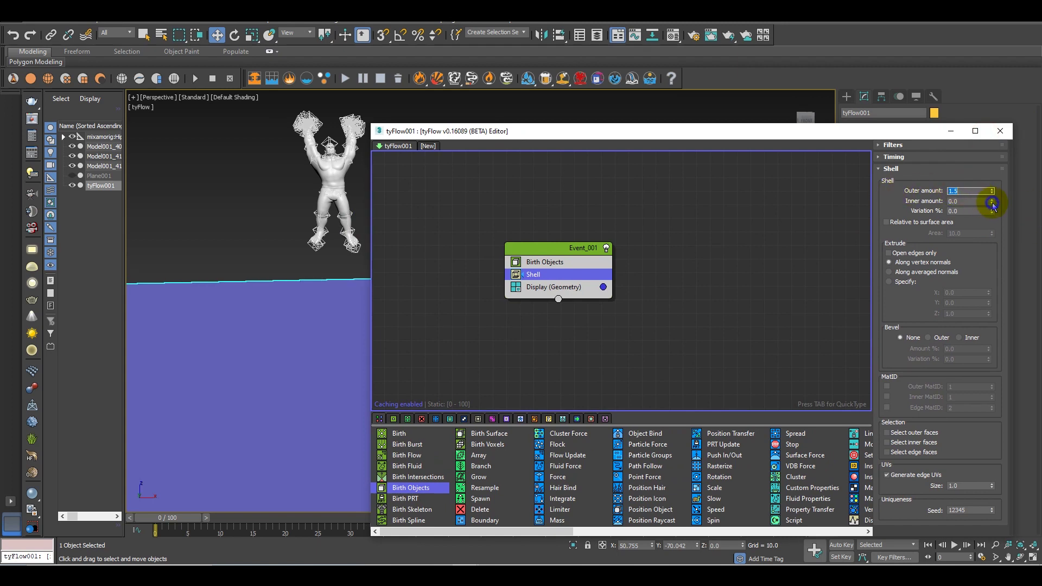
{"action": "middle_click_drag", "start_coordinate": [317, 298], "coordinate": [308, 317]}
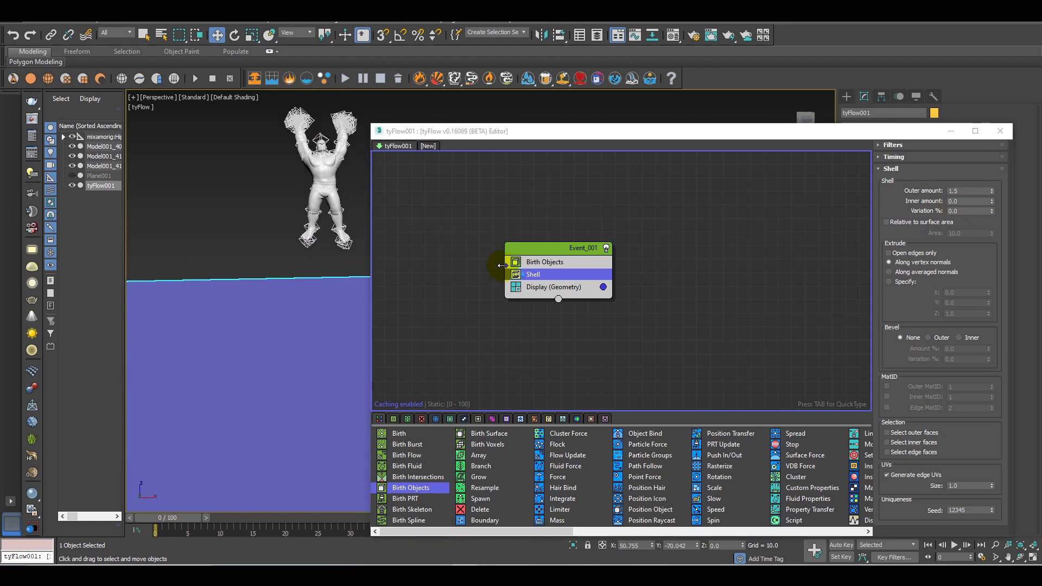
- Display edged faces in the viewport and check the thickness of the shelled ground
{"action": "left_click", "coordinate": [257, 218]}
{"action": "key", "text": "F4"}
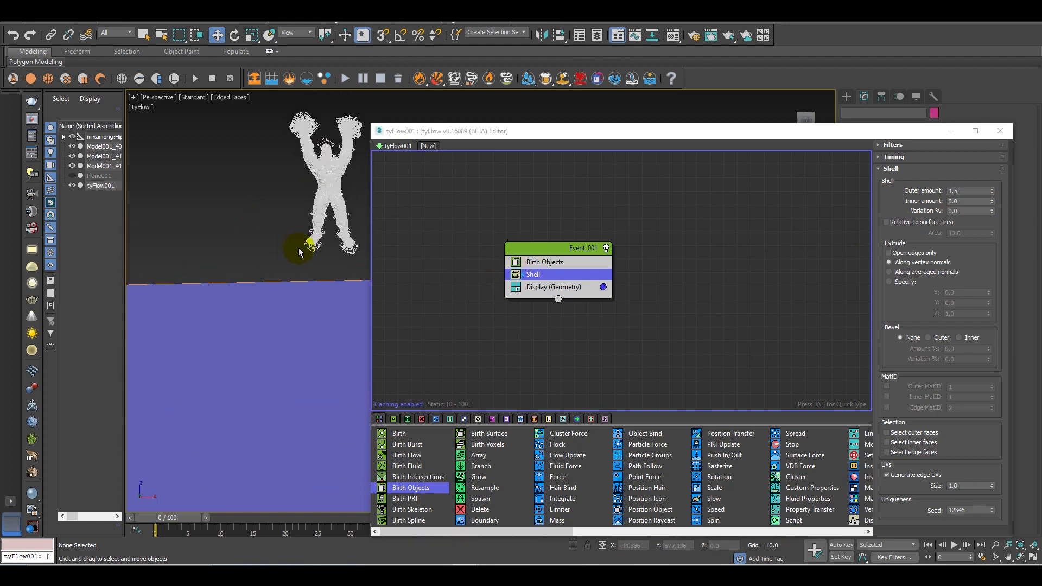
{"action": "scroll", "coordinate": [312, 217], "scroll_direction": "down", "scroll_amount": 4}
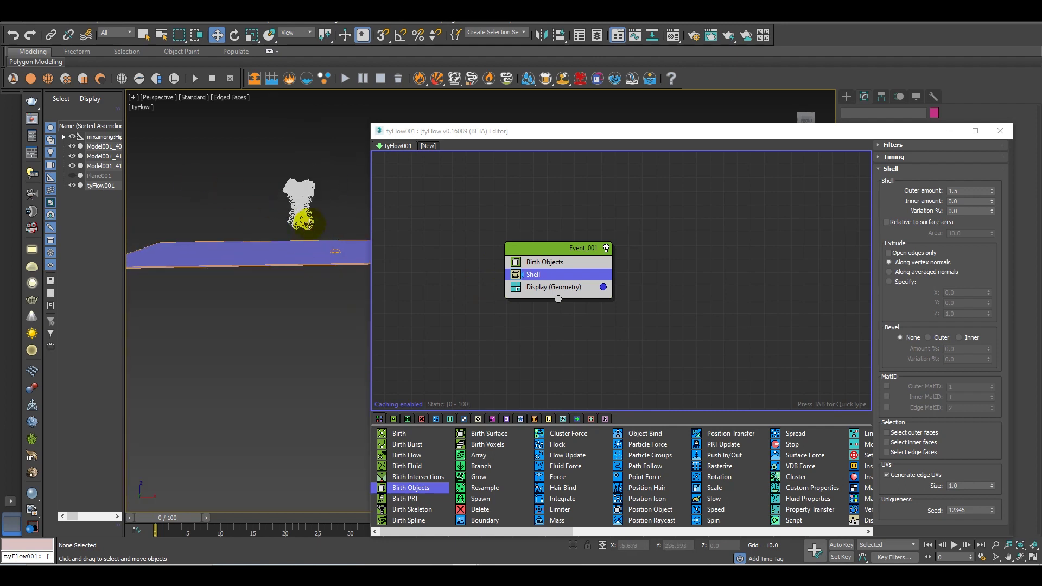
{"action": "scroll", "coordinate": [304, 217], "scroll_direction": "up", "scroll_amount": 2}
{"action": "middle_click_drag", "start_coordinate": [304, 271], "coordinate": [325, 285], "text": "alt"}
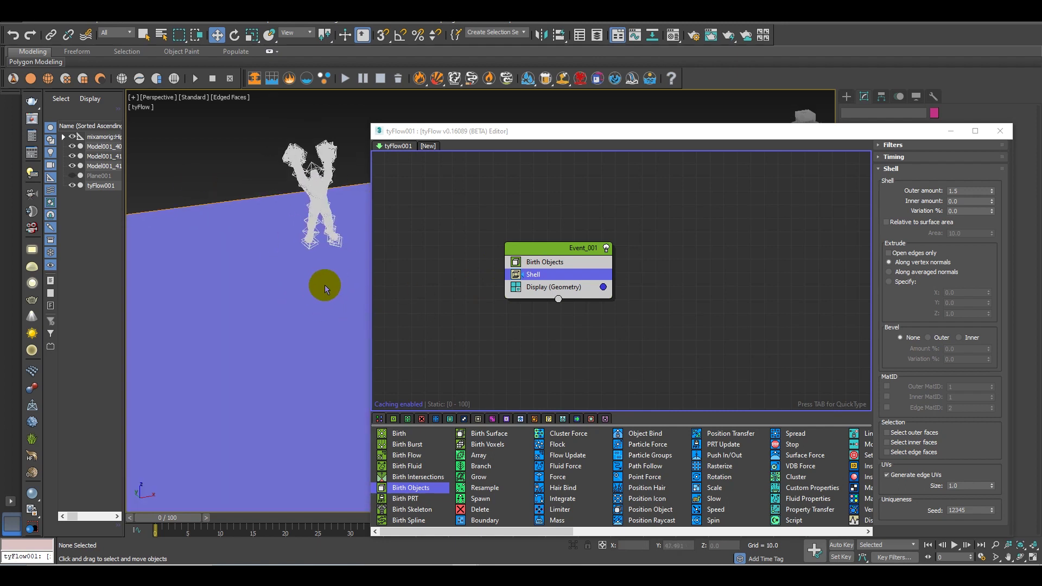
{"action": "scroll", "coordinate": [325, 285], "scroll_direction": "up", "scroll_amount": 2}
- Add a Voronoi Fracture operator to the event directly after Shell
{"action": "left_click", "coordinate": [559, 248]}
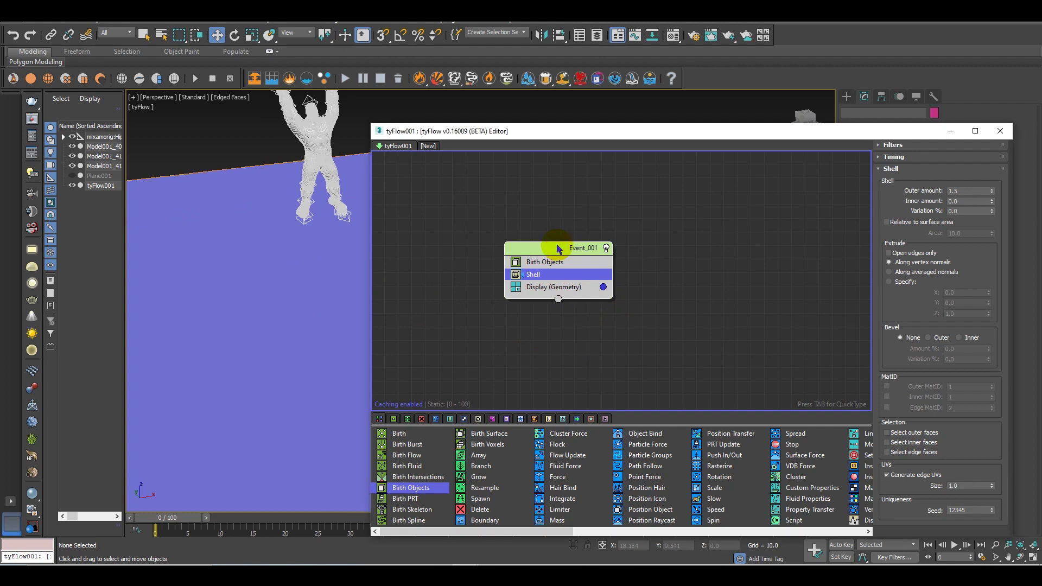
{"action": "key", "text": "Tab"}
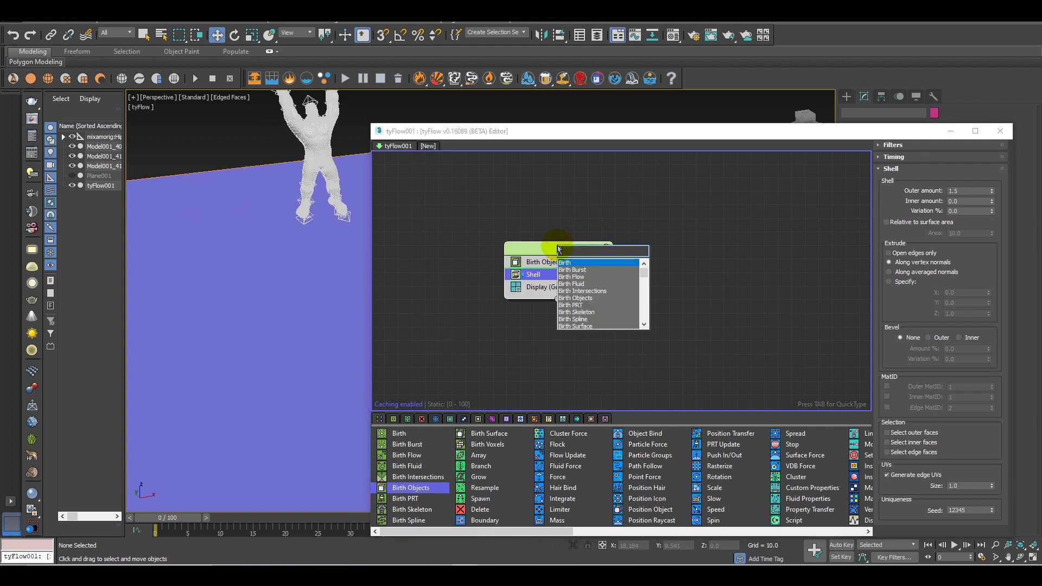
{"action": "type", "text": "vo"}
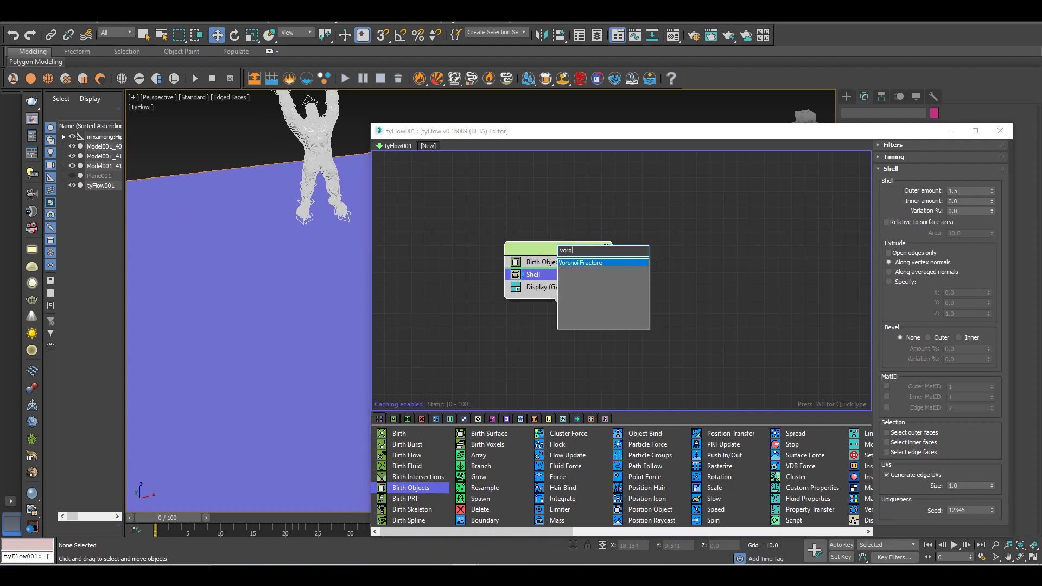
{"action": "type", "text": "ro"}
{"action": "key", "text": "Return"}
{"action": "left_click_drag", "start_coordinate": [545, 295], "coordinate": [544, 298]}
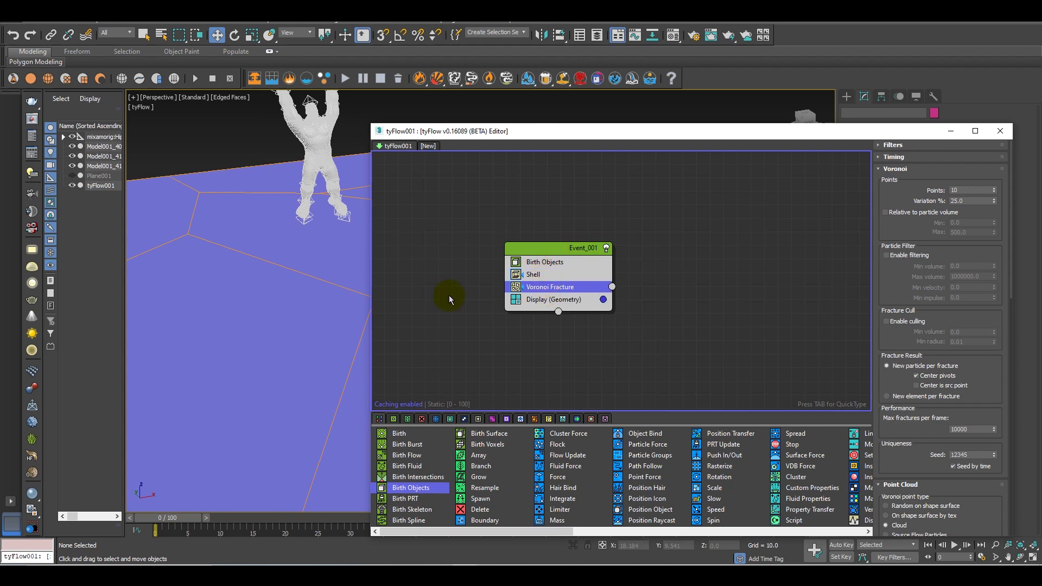
- Set the number of Voronoi fracture points to 500
{"action": "middle_click_drag", "start_coordinate": [317, 275], "coordinate": [333, 339], "text": "alt"}
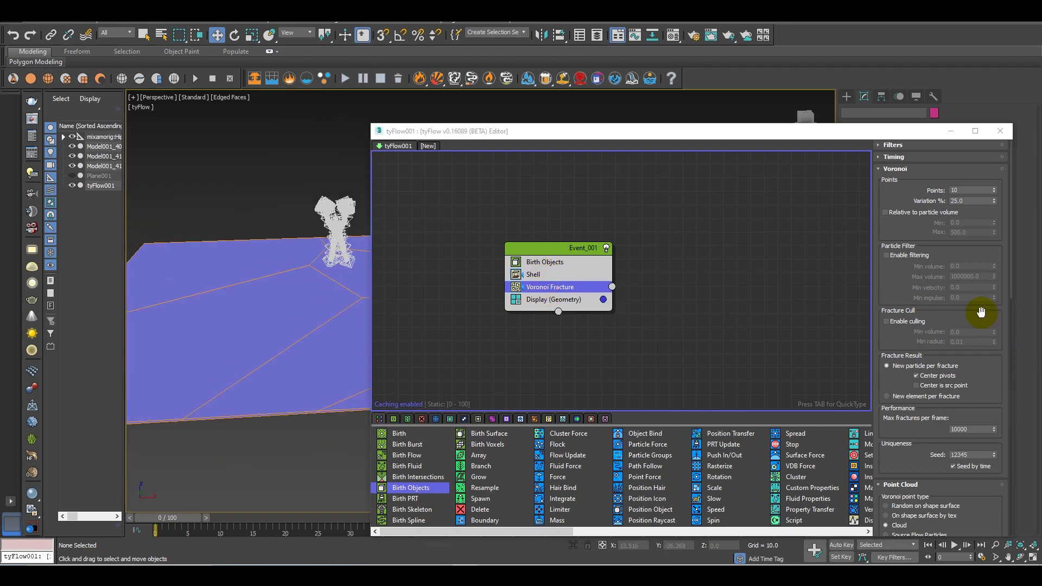
{"action": "left_click", "coordinate": [965, 190]}
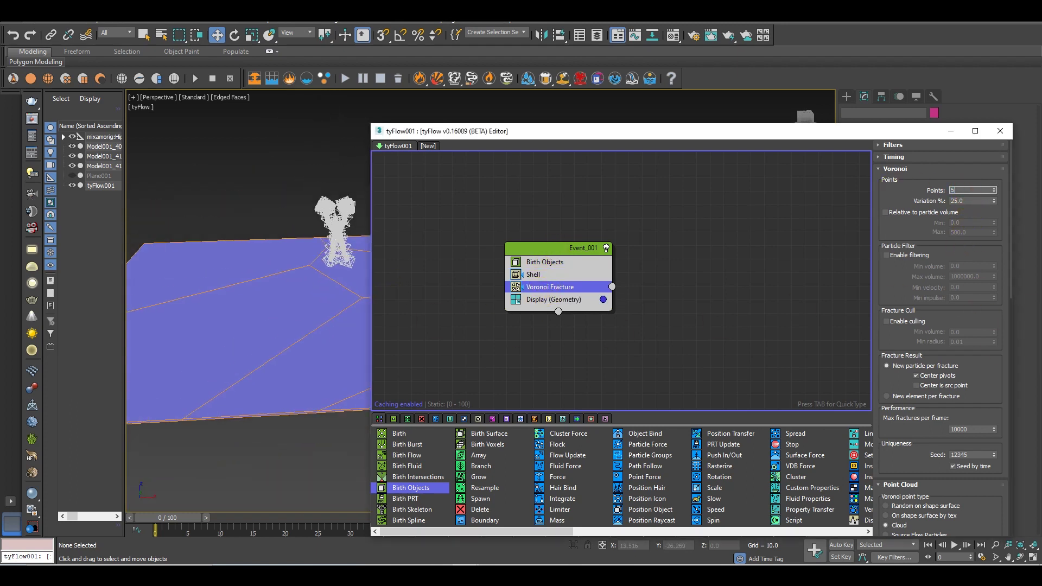
{"action": "type", "text": "500"}
{"action": "key", "text": "Return"}
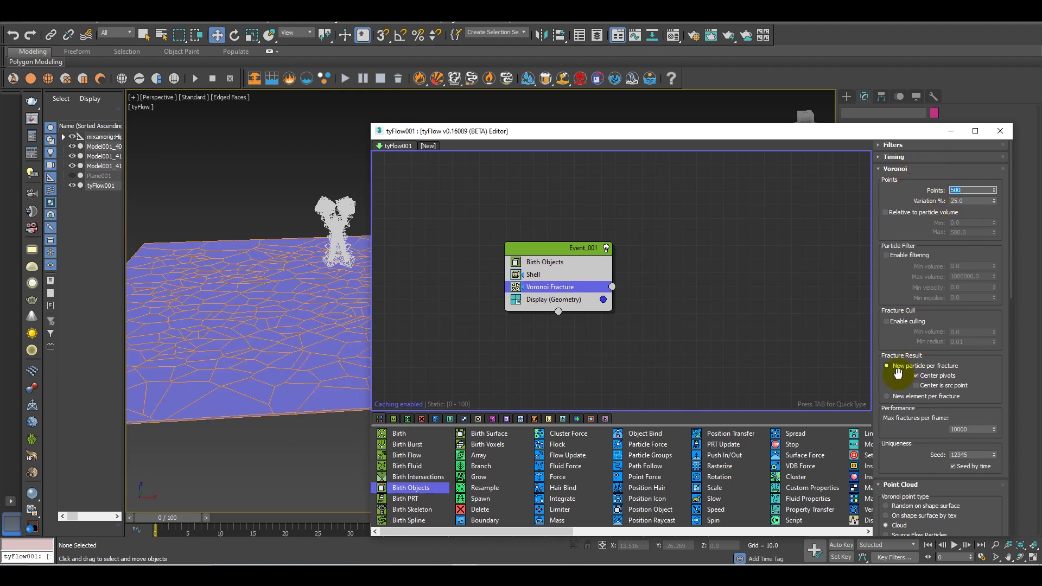
- Try a scale of 0.8 on all axes for the Voronoi point cloud
{"action": "scroll", "coordinate": [957, 414], "scroll_direction": "down", "scroll_amount": 5}
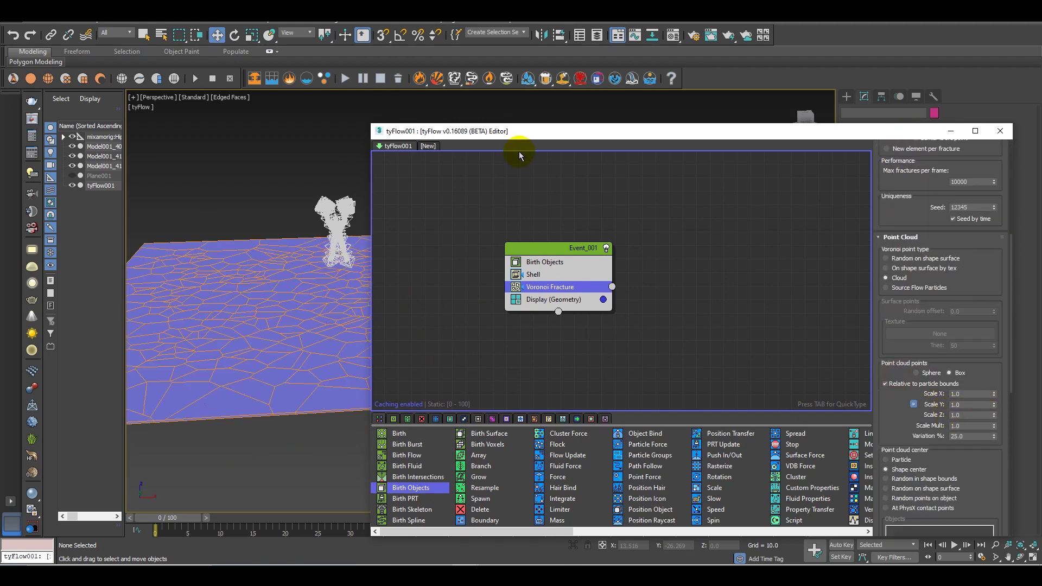
{"action": "left_click_drag", "start_coordinate": [600, 137], "coordinate": [667, 149]}
{"action": "scroll", "coordinate": [336, 242], "scroll_direction": "up", "scroll_amount": 4}
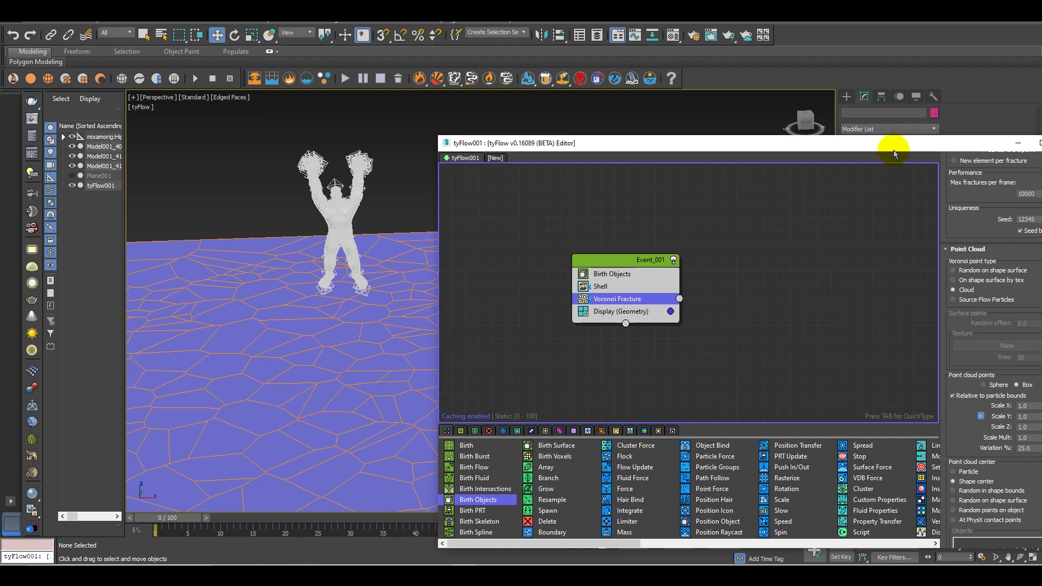
{"action": "left_click_drag", "start_coordinate": [895, 149], "coordinate": [790, 94]}
{"action": "scroll", "coordinate": [932, 323], "scroll_direction": "down", "scroll_amount": 1}
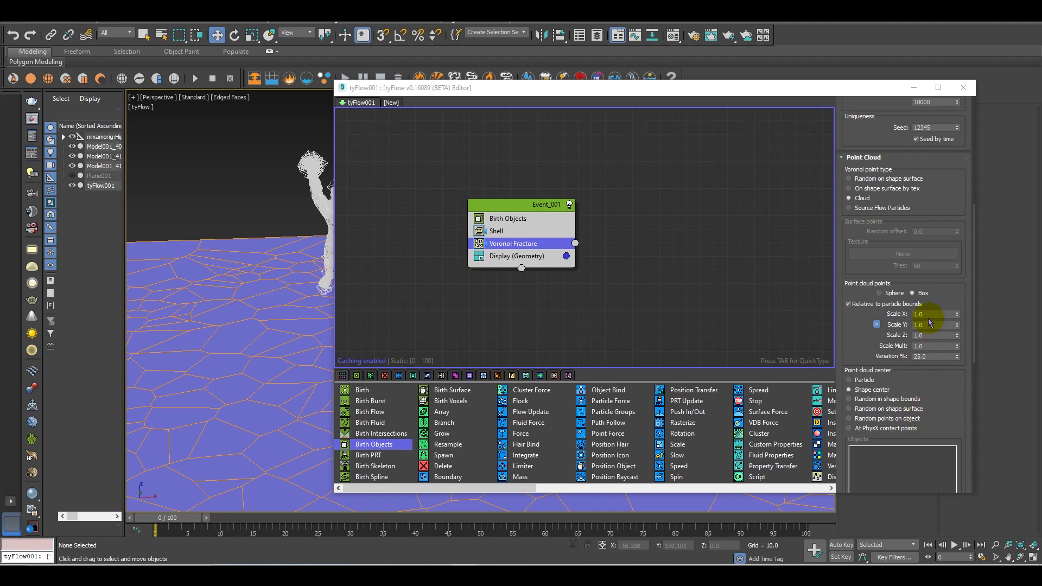
{"action": "left_click", "coordinate": [923, 314]}
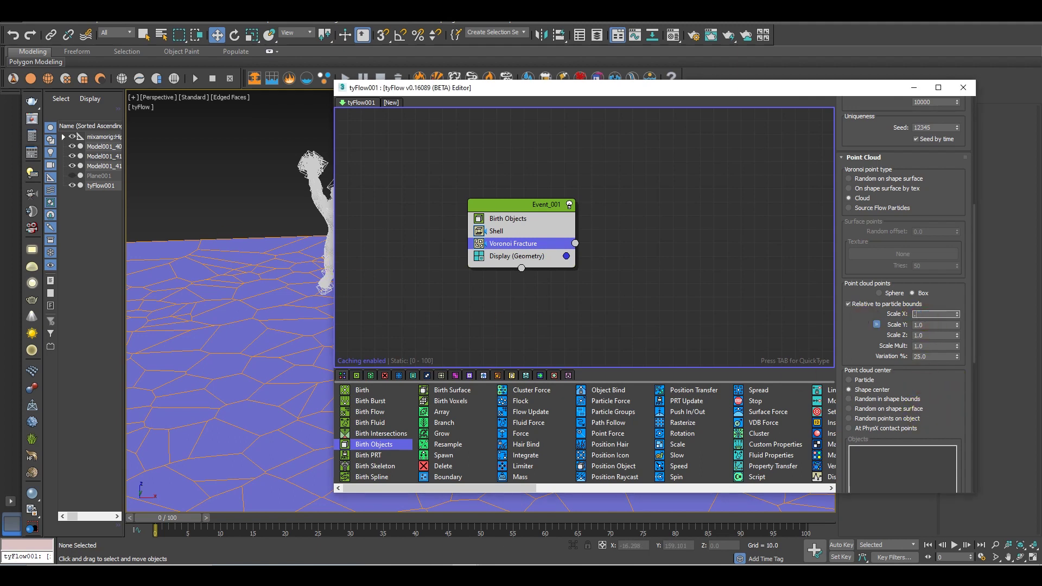
{"action": "type", "text": "0.8"}
{"action": "key", "text": "Return"}
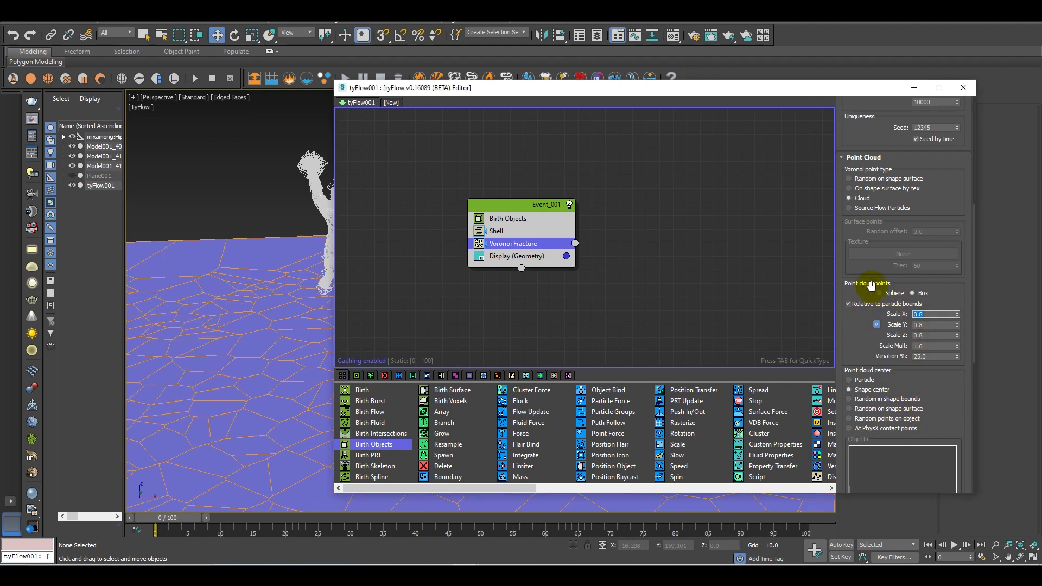
- Change the Voronoi point cloud shape to Sphere and set its X, Y and Z scale to 0.9
{"action": "left_click", "coordinate": [889, 294]}
{"action": "mouse_move", "coordinate": [261, 328]}
{"action": "middle_mouse_down"}
{"action": "mouse_move", "coordinate": [265, 280]}
{"action": "mouse_move", "coordinate": [289, 360]}
{"action": "mouse_move", "coordinate": [275, 411]}
{"action": "mouse_move", "coordinate": [324, 363]}
{"action": "mouse_move", "coordinate": [325, 310]}
{"action": "mouse_move", "coordinate": [268, 351]}
{"action": "mouse_move", "coordinate": [293, 337]}
{"action": "mouse_move", "coordinate": [258, 335]}
{"action": "middle_mouse_up"}
{"action": "left_click_drag", "start_coordinate": [932, 316], "coordinate": [880, 317]}
{"action": "type", "text": "0.9"}
{"action": "key", "text": "Return"}
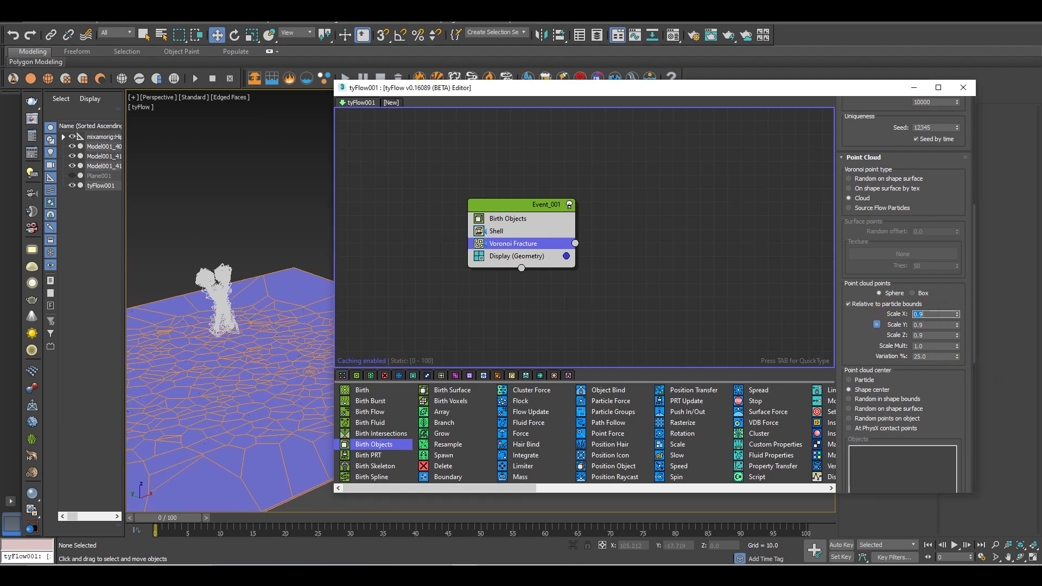
- Set the number of Voronoi fracture points to 800 and minimize the tyFlow editor
{"action": "left_click_drag", "start_coordinate": [882, 135], "coordinate": [842, 407]}
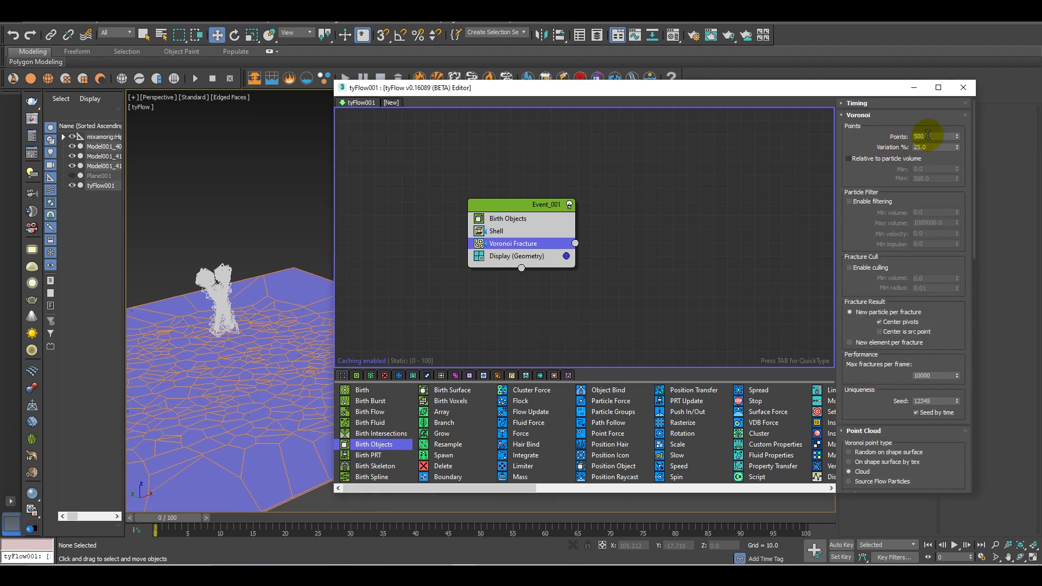
{"action": "double_click", "coordinate": [932, 136]}
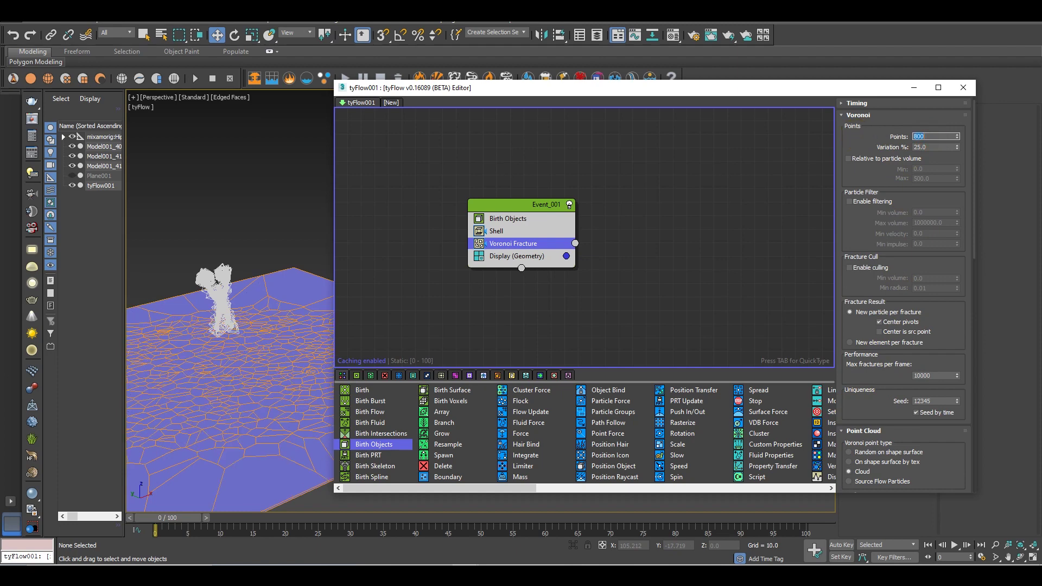
{"action": "left_click_drag", "start_coordinate": [522, 88], "coordinate": [642, 101]}
{"action": "middle_click_drag", "start_coordinate": [233, 308], "coordinate": [321, 418]}
{"action": "scroll", "coordinate": [334, 382], "scroll_direction": "up", "scroll_amount": 3}
{"action": "left_click_drag", "start_coordinate": [174, 516], "coordinate": [144, 516]}
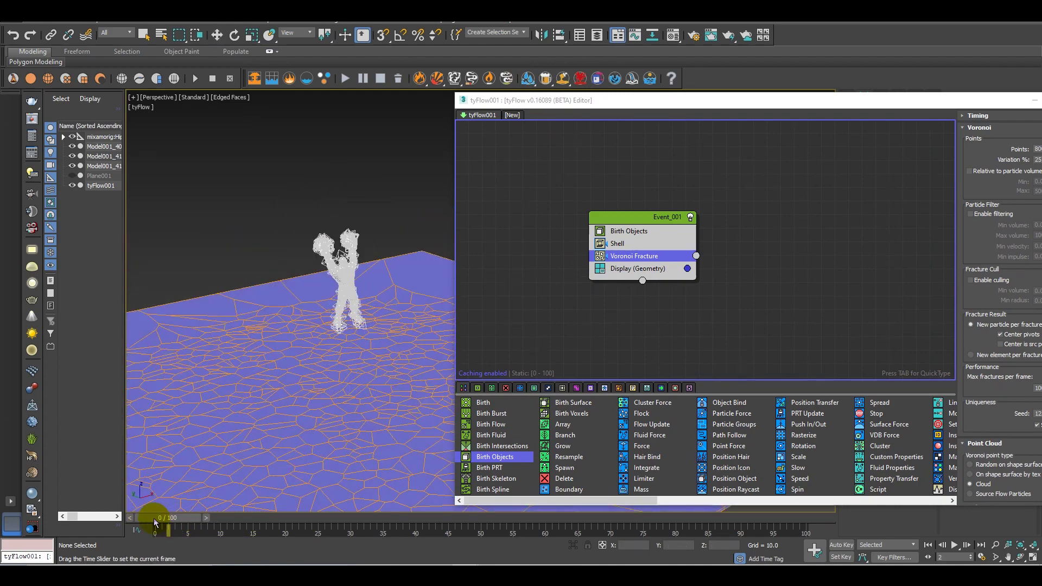
{"action": "key", "text": "w"}
{"action": "left_click_drag", "start_coordinate": [999, 105], "coordinate": [943, 93]}
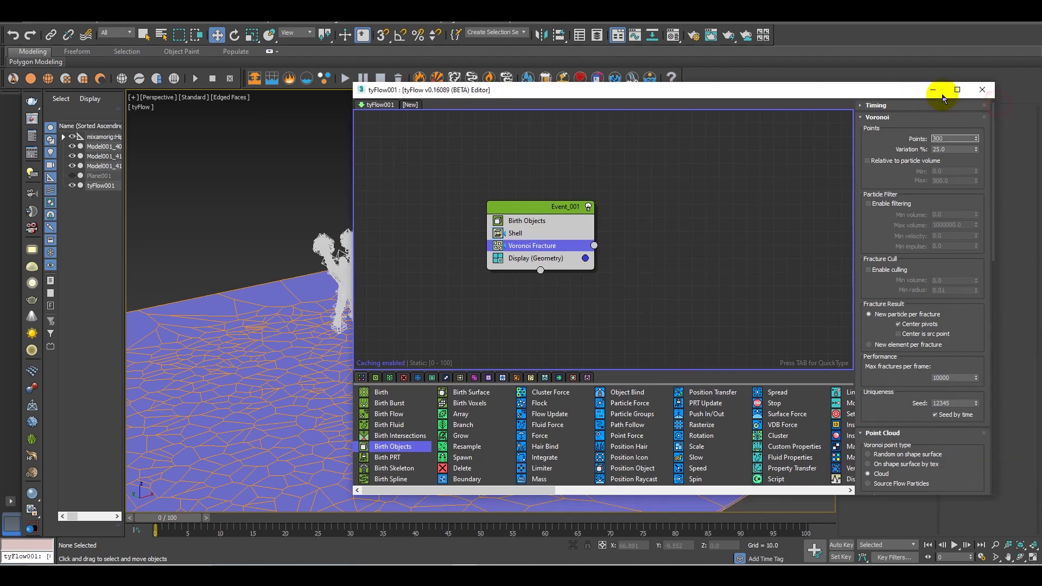
{"action": "left_click", "coordinate": [942, 93]}
- Draw a Tube around the character in the top view, with radii of about 39.9 and 31.2 and a height of about 10.9
{"action": "middle_click_drag", "start_coordinate": [368, 329], "coordinate": [419, 329], "text": "alt"}
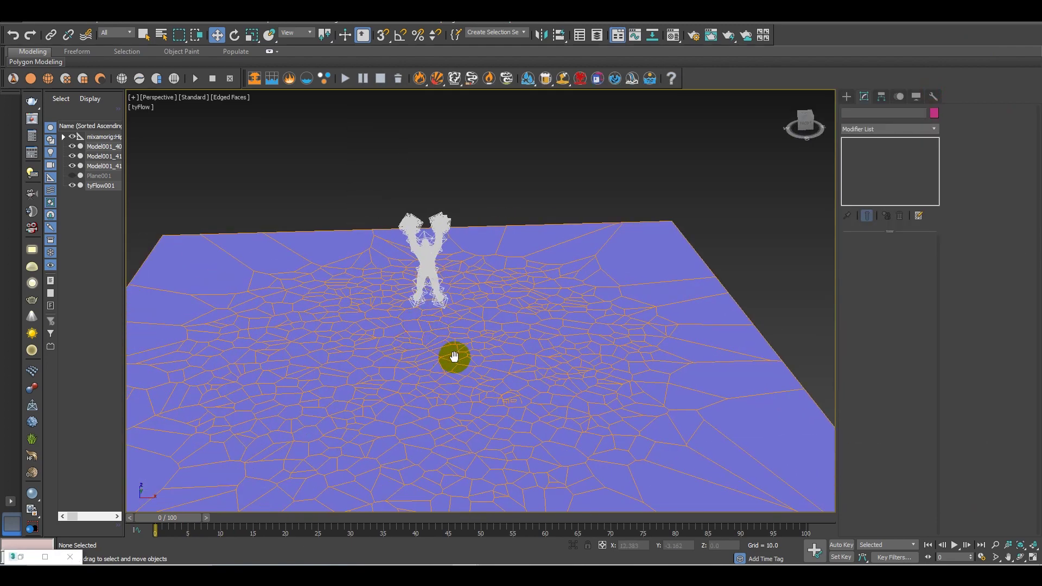
{"action": "middle_click_drag", "start_coordinate": [456, 356], "coordinate": [497, 359], "text": "alt"}
{"action": "left_click", "coordinate": [847, 96]}
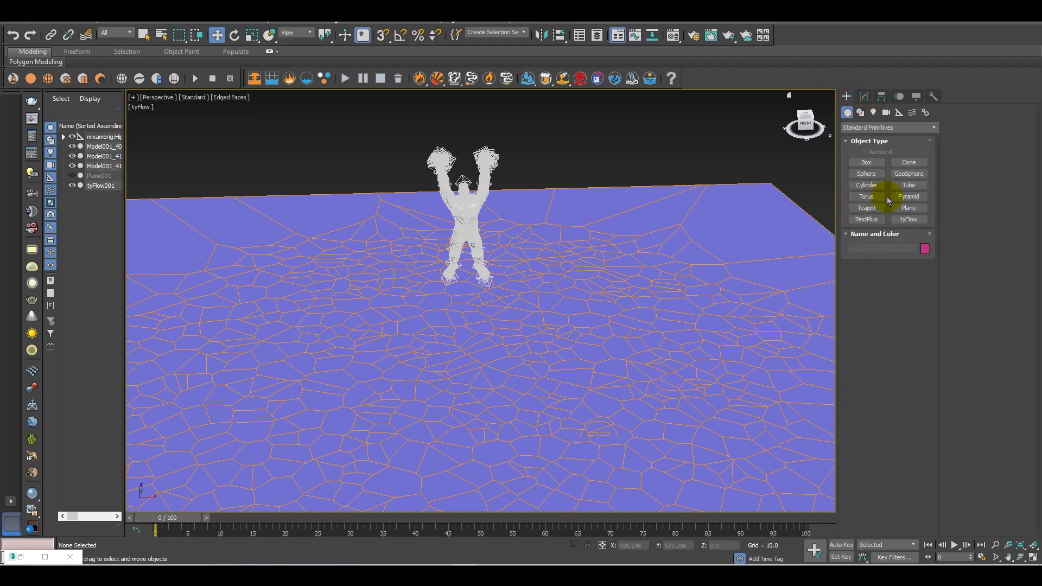
{"action": "left_click", "coordinate": [909, 185]}
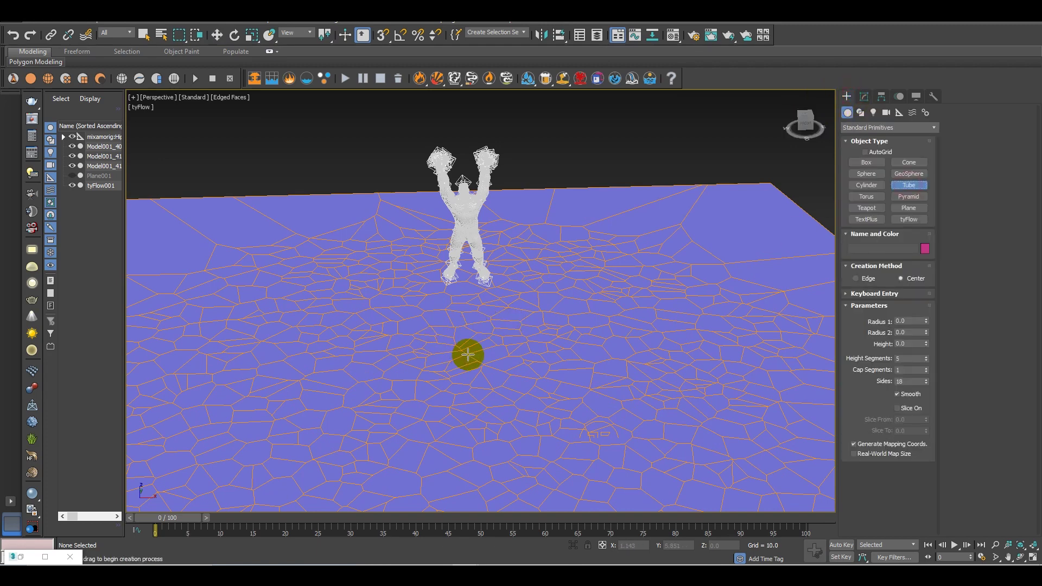
{"action": "key", "text": "t"}
{"action": "scroll", "coordinate": [470, 351], "scroll_direction": "down", "scroll_amount": 6}
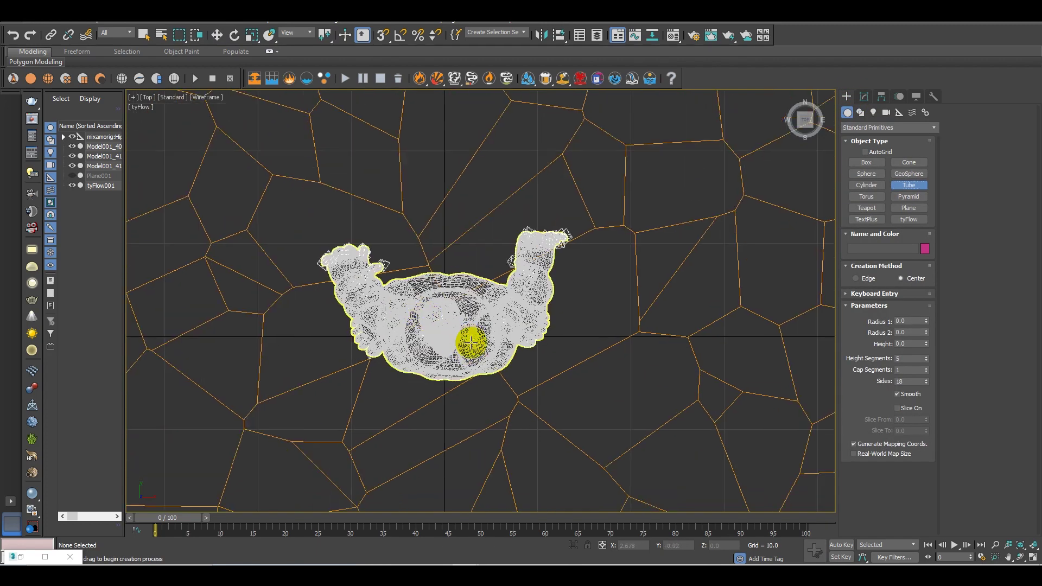
{"action": "scroll", "coordinate": [472, 343], "scroll_direction": "down", "scroll_amount": 3}
{"action": "left_click_drag", "start_coordinate": [467, 342], "coordinate": [521, 380]}
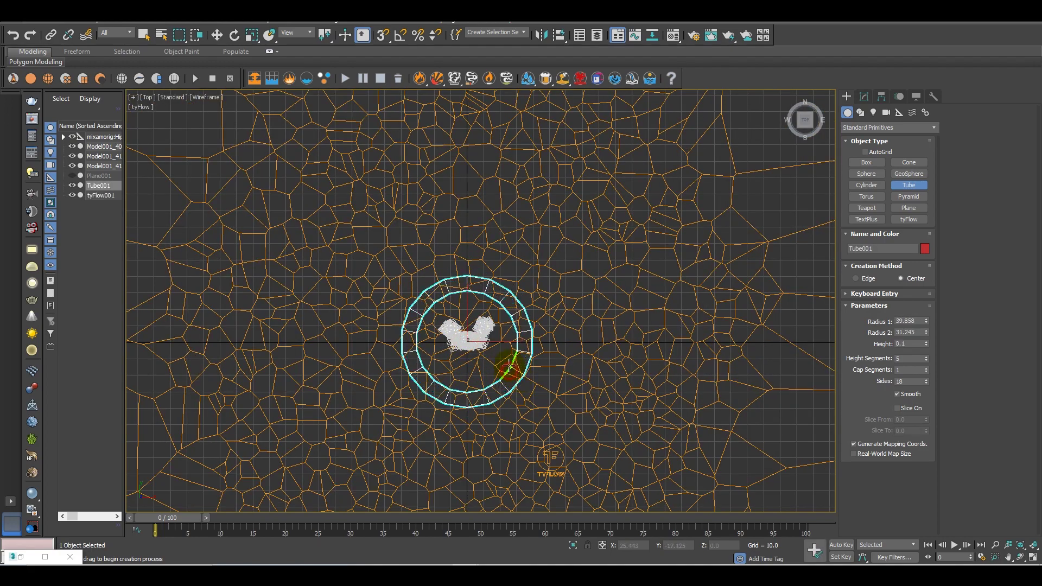
{"action": "right_click", "coordinate": [509, 354]}
- Move the tube down below the fractured plane to a Z position of about -36
{"action": "middle_click_drag", "start_coordinate": [516, 349], "coordinate": [530, 335], "text": "alt"}
{"action": "scroll", "coordinate": [528, 335], "scroll_direction": "down", "scroll_amount": 2}
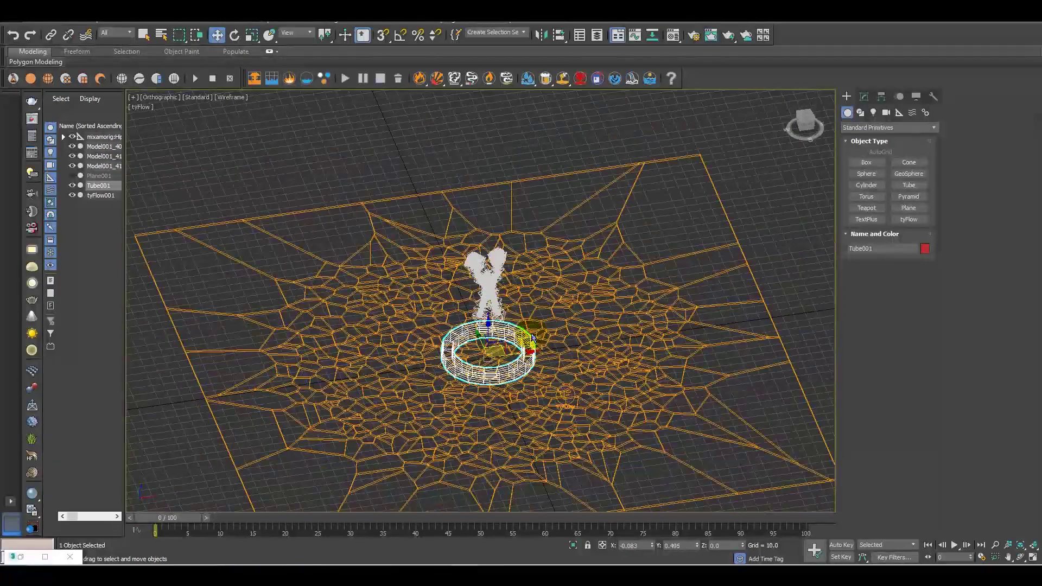
{"action": "key", "text": "p"}
{"action": "scroll", "coordinate": [460, 341], "scroll_direction": "up", "scroll_amount": 3}
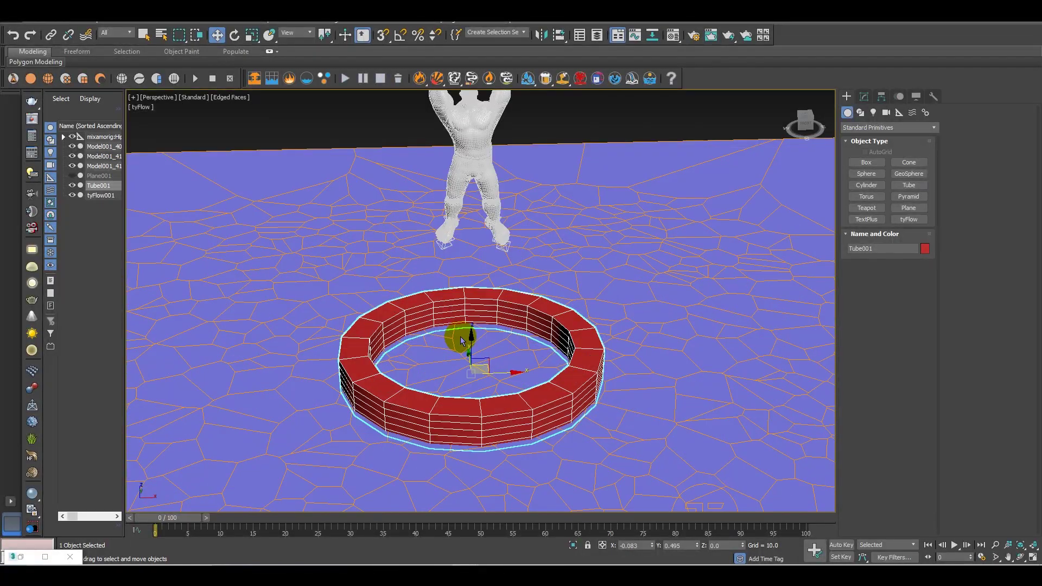
{"action": "left_click", "coordinate": [865, 96]}
{"action": "middle_click_drag", "start_coordinate": [407, 356], "coordinate": [428, 404], "text": "alt"}
{"action": "scroll", "coordinate": [418, 260], "scroll_direction": "down", "scroll_amount": 3}
{"action": "middle_click_drag", "start_coordinate": [444, 370], "coordinate": [435, 332], "text": "alt"}
{"action": "left_click_drag", "start_coordinate": [433, 281], "coordinate": [428, 336]}
{"action": "middle_click_drag", "start_coordinate": [428, 336], "coordinate": [441, 354], "text": "alt"}
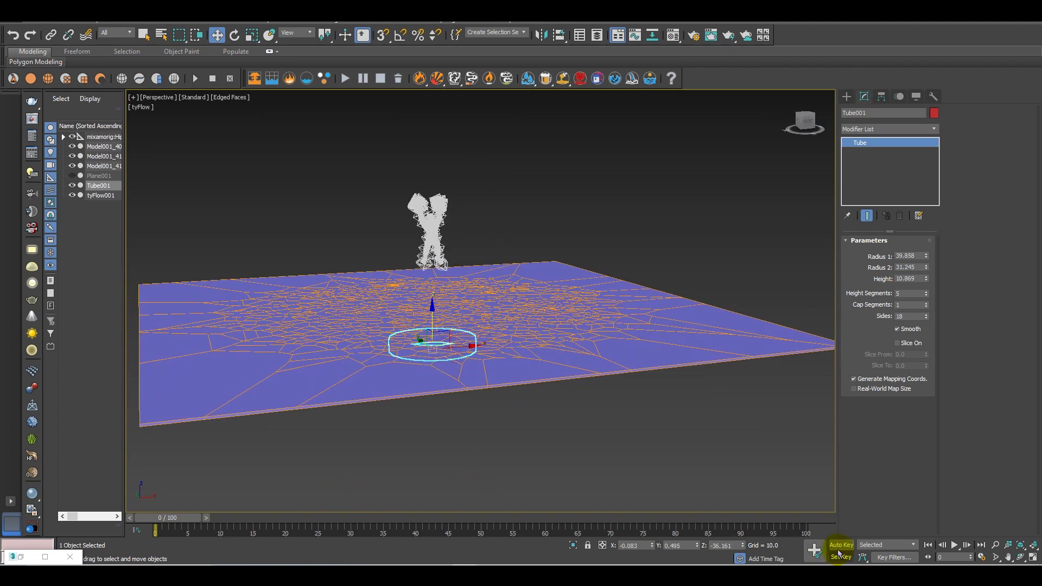
- Go to frame 8, where the character lands, and raise the tube to ground level at a Z position of about -5.4
{"action": "left_click_drag", "start_coordinate": [181, 523], "coordinate": [229, 525]}
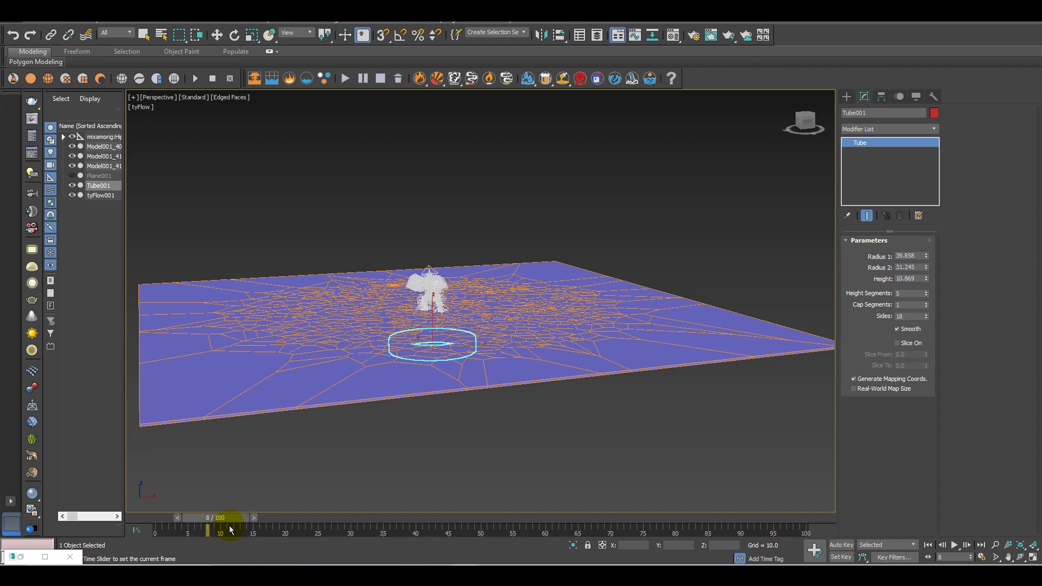
{"action": "key", "text": "w"}
{"action": "middle_click_drag", "start_coordinate": [396, 415], "coordinate": [449, 337], "text": "alt"}
{"action": "scroll", "coordinate": [424, 313], "scroll_direction": "up", "scroll_amount": 4}
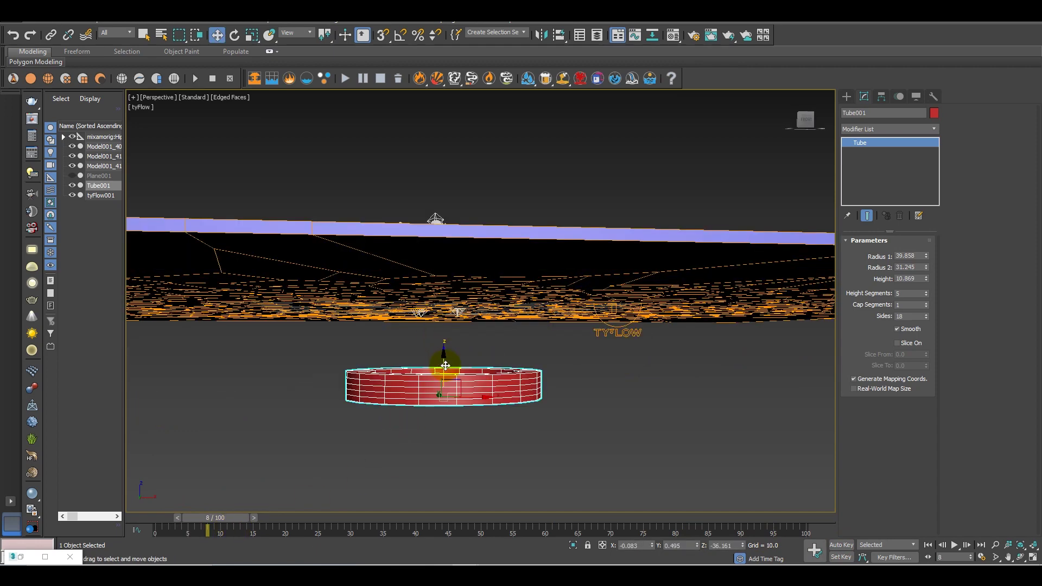
{"action": "left_click_drag", "start_coordinate": [445, 363], "coordinate": [449, 288]}
{"action": "mouse_move", "coordinate": [449, 288]}
{"action": "middle_mouse_down", "text": "alt"}
{"action": "mouse_move", "coordinate": [471, 329]}
{"action": "mouse_move", "coordinate": [438, 400]}
{"action": "mouse_move", "coordinate": [457, 294]}
{"action": "middle_mouse_up", "text": "alt"}
- Center the tube around the landed character in the top view, at about X -1.3 and Y -4.0
{"action": "key", "text": "t"}
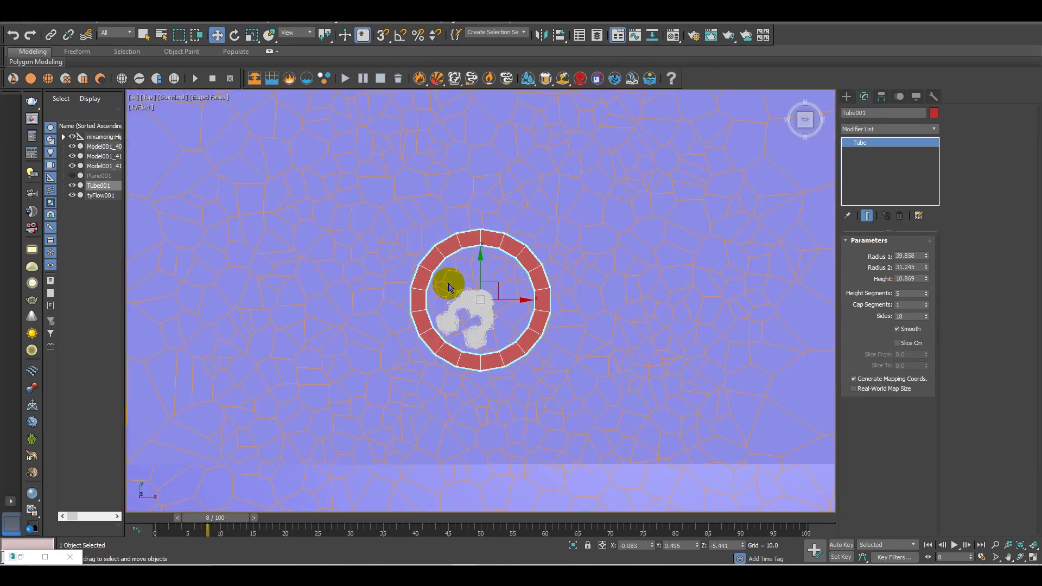
{"action": "scroll", "coordinate": [480, 282], "scroll_direction": "up", "scroll_amount": 5}
{"action": "mouse_move", "coordinate": [480, 287]}
{"action": "left_mouse_down"}
{"action": "mouse_move", "coordinate": [505, 316]}
{"action": "mouse_move", "coordinate": [476, 291]}
{"action": "left_mouse_up"}
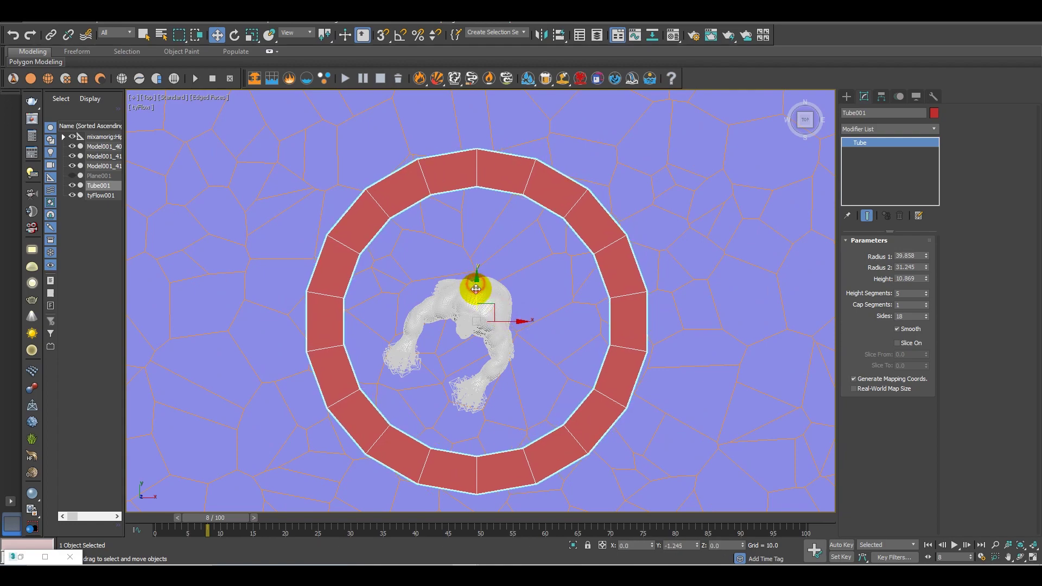
{"action": "scroll", "coordinate": [489, 322], "scroll_direction": "down", "scroll_amount": 5}
{"action": "mouse_move", "coordinate": [489, 322]}
{"action": "middle_mouse_down", "text": "alt"}
{"action": "mouse_move", "coordinate": [520, 306]}
{"action": "mouse_move", "coordinate": [491, 342]}
{"action": "middle_mouse_up", "text": "alt"}
{"action": "key", "text": "p"}
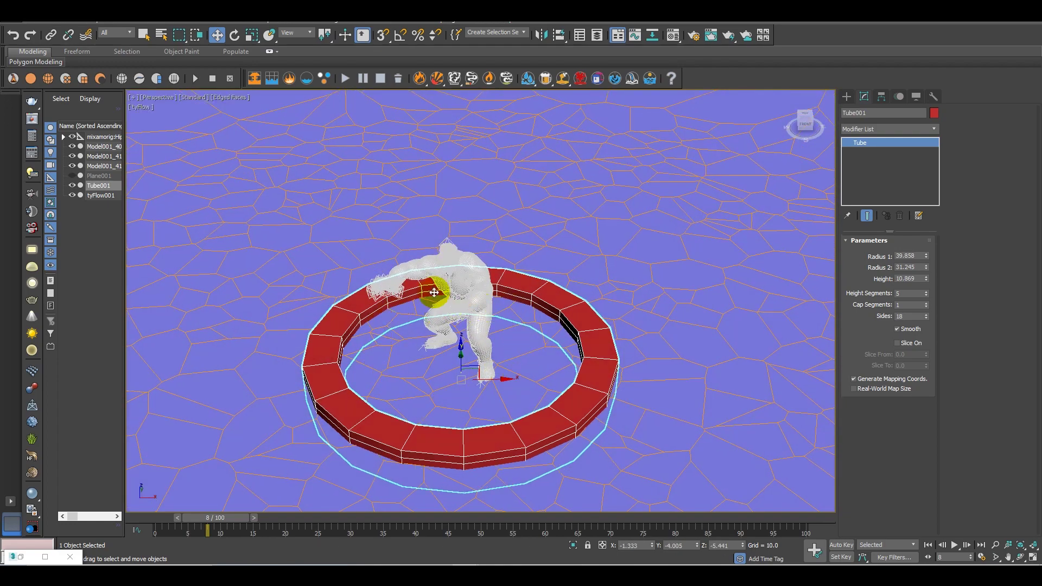
{"action": "scroll", "coordinate": [428, 347], "scroll_direction": "down", "scroll_amount": 3}
{"action": "scroll", "coordinate": [470, 347], "scroll_direction": "down", "scroll_amount": 6}
{"action": "middle_click_drag", "start_coordinate": [451, 362], "coordinate": [474, 380], "text": "alt"}
{"action": "scroll", "coordinate": [478, 345], "scroll_direction": "up", "scroll_amount": 6}
{"action": "scroll", "coordinate": [490, 322], "scroll_direction": "down", "scroll_amount": 5}
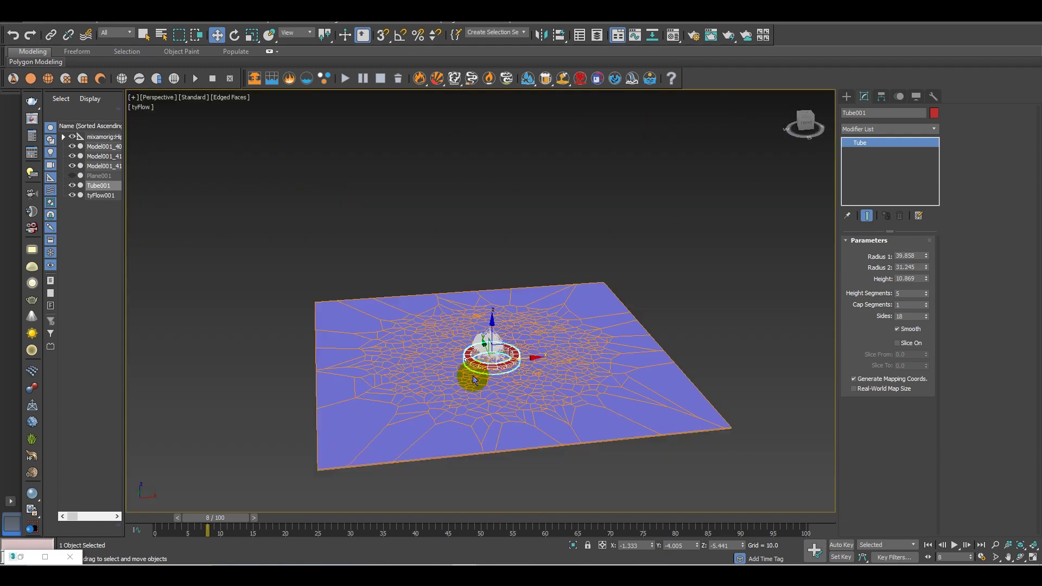
{"action": "scroll", "coordinate": [523, 355], "scroll_direction": "up", "scroll_amount": 4}
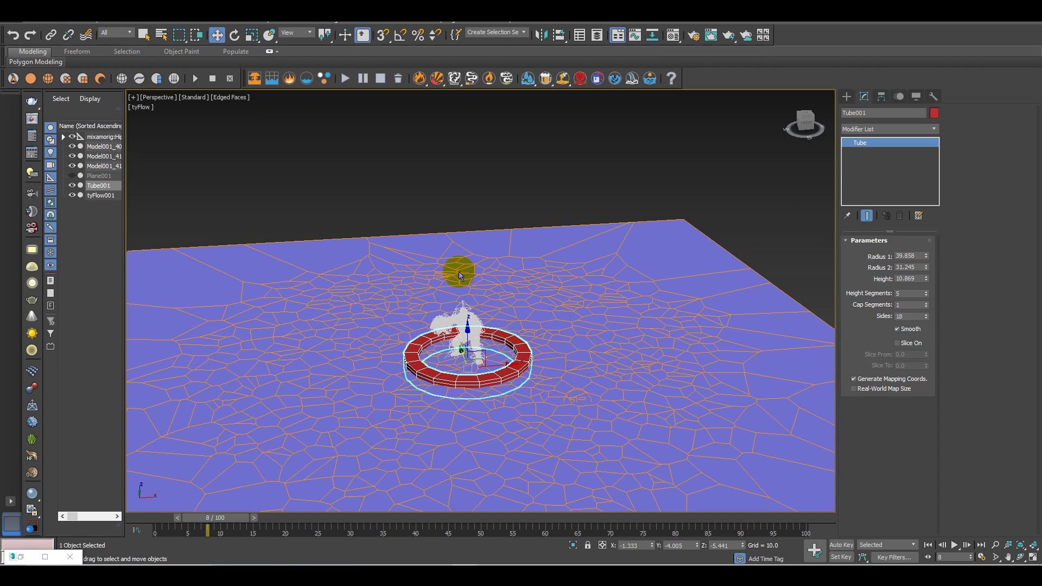
{"action": "middle_click_drag", "start_coordinate": [525, 383], "coordinate": [510, 340]}
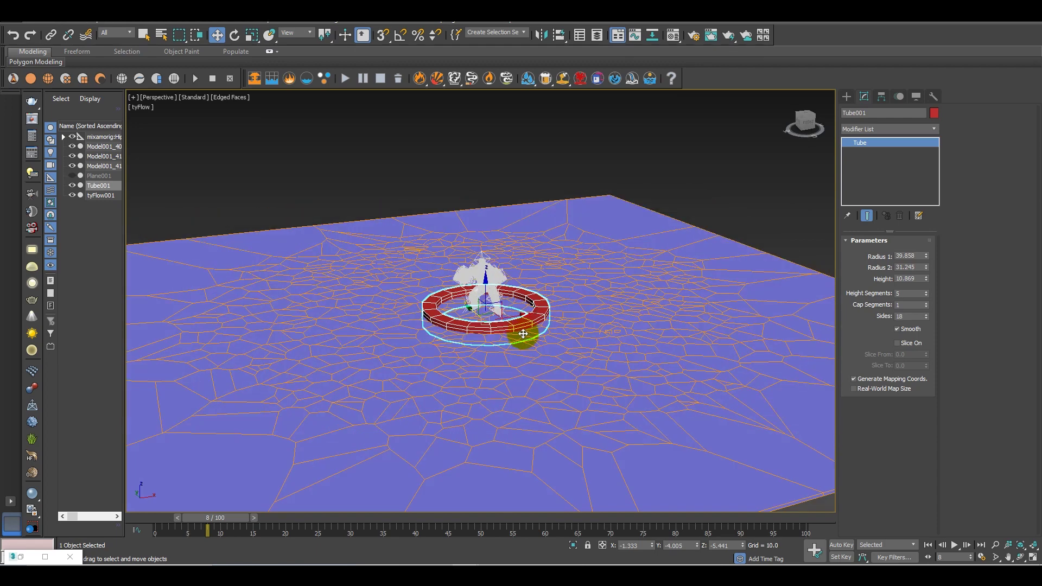
{"action": "middle_click_drag", "start_coordinate": [521, 335], "coordinate": [505, 337], "text": "alt"}
- Turn on Auto Key and create a position, rotation and scale key for the tube at frame 8
{"action": "left_click", "coordinate": [842, 545]}
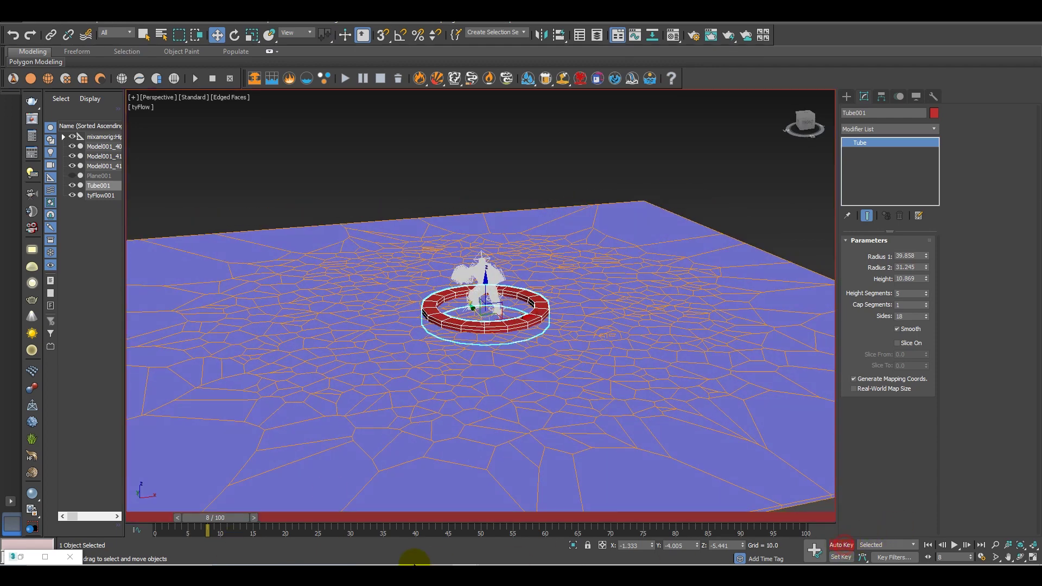
{"action": "mouse_move", "coordinate": [235, 526]}
{"action": "left_mouse_down"}
{"action": "mouse_move", "coordinate": [171, 517]}
{"action": "mouse_move", "coordinate": [251, 528]}
{"action": "mouse_move", "coordinate": [226, 522]}
{"action": "mouse_move", "coordinate": [238, 521]}
{"action": "left_mouse_up"}
{"action": "key", "text": "w"}
{"action": "right_click", "coordinate": [223, 518]}
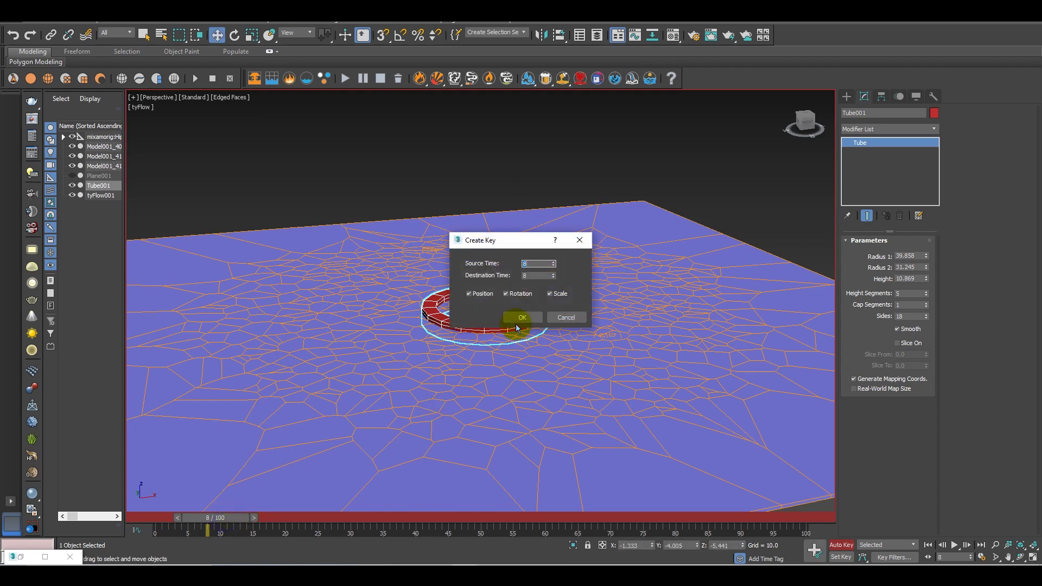
{"action": "left_click", "coordinate": [523, 318]}
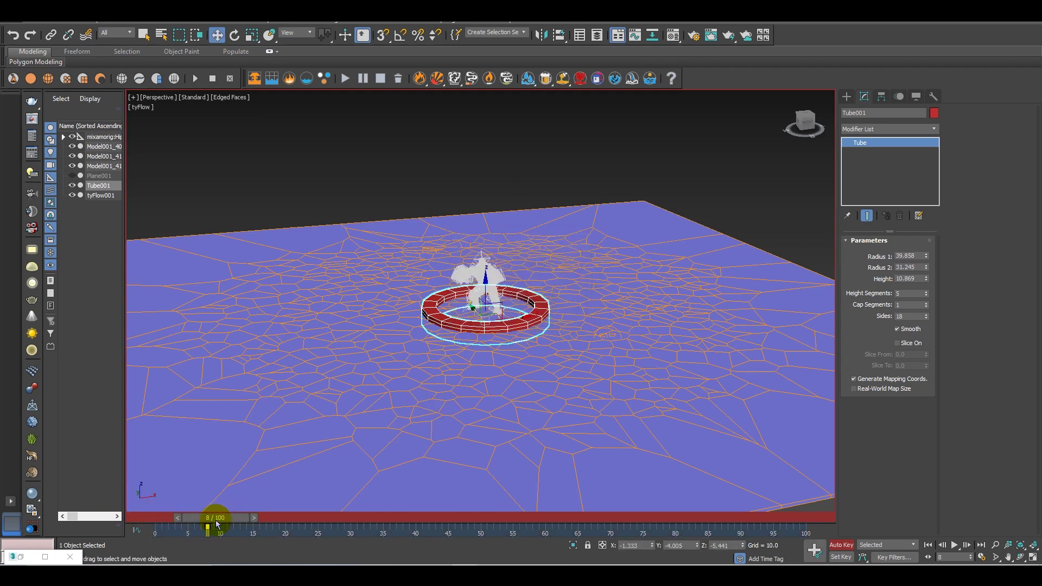
- Lower the tube beneath the plane at frame 0, and check its rise by scrubbing to frame 8
{"action": "left_click_drag", "start_coordinate": [214, 516], "coordinate": [139, 517]}
{"action": "middle_click_drag", "start_coordinate": [394, 430], "coordinate": [498, 280], "text": "alt"}
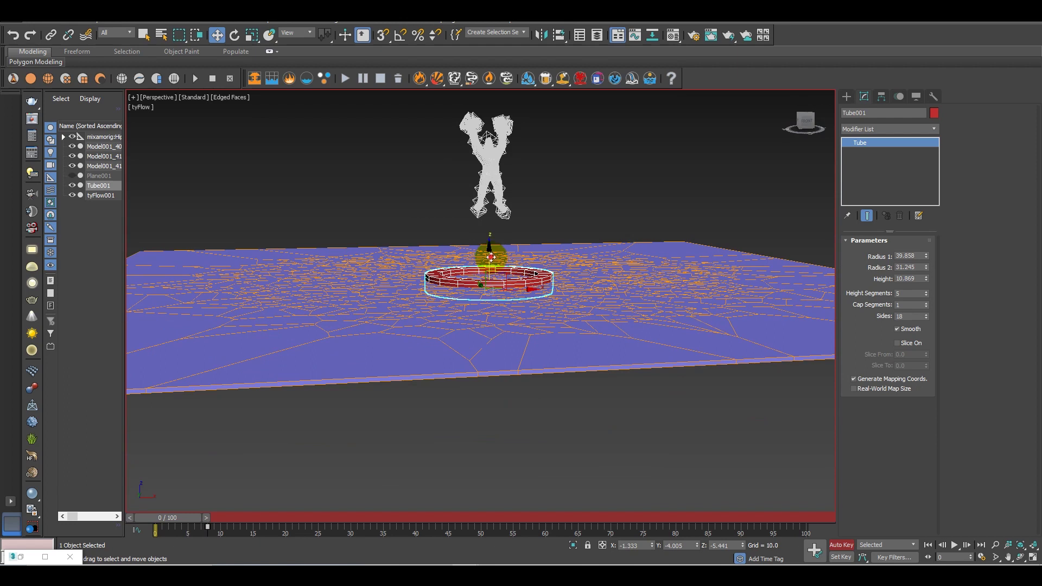
{"action": "left_click_drag", "start_coordinate": [491, 256], "coordinate": [480, 326]}
{"action": "left_click_drag", "start_coordinate": [171, 520], "coordinate": [223, 520]}
{"action": "key", "text": "w"}
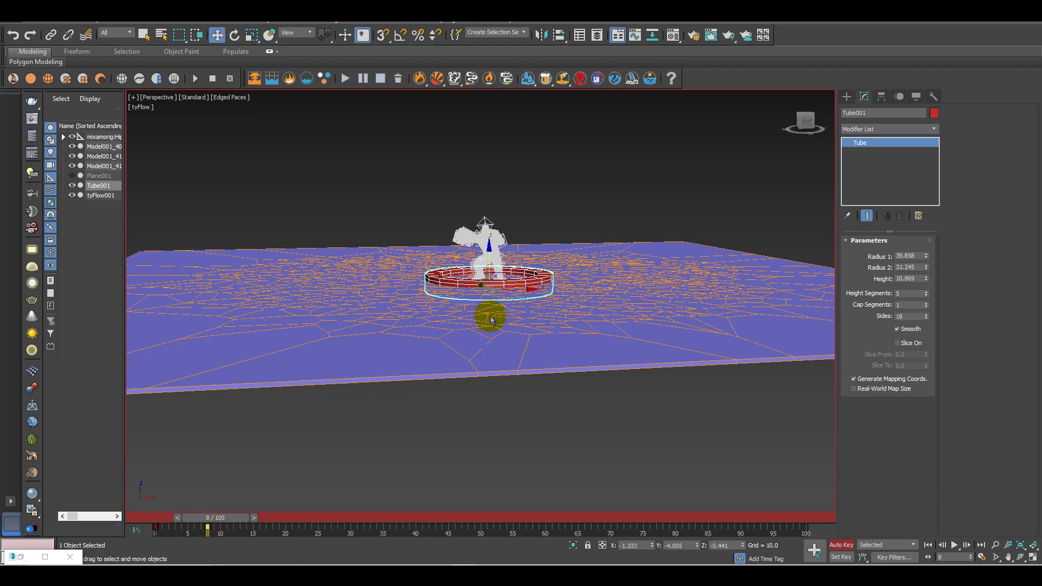
{"action": "middle_click_drag", "start_coordinate": [509, 338], "coordinate": [500, 281], "text": "alt"}
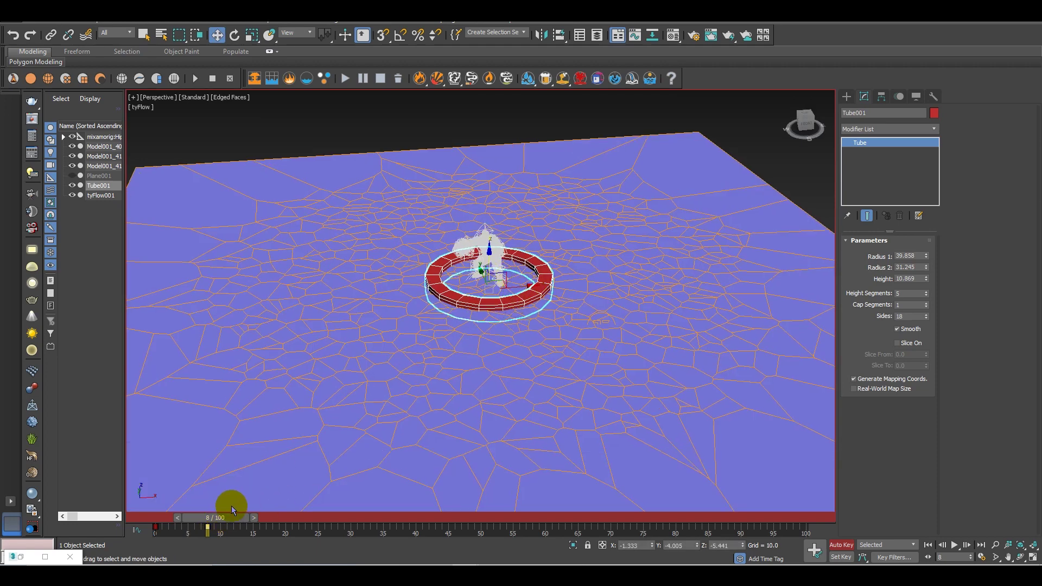
- At frame 15, enlarge the tube to a Radius 1 of about 162.6 and a Radius 2 of about 158.8
{"action": "left_click_drag", "start_coordinate": [229, 522], "coordinate": [274, 525]}
{"action": "middle_click_drag", "start_coordinate": [375, 467], "coordinate": [516, 320], "text": "alt"}
{"action": "scroll", "coordinate": [516, 321], "scroll_direction": "down", "scroll_amount": 3}
{"action": "middle_click_drag", "start_coordinate": [674, 347], "coordinate": [685, 332], "text": "alt"}
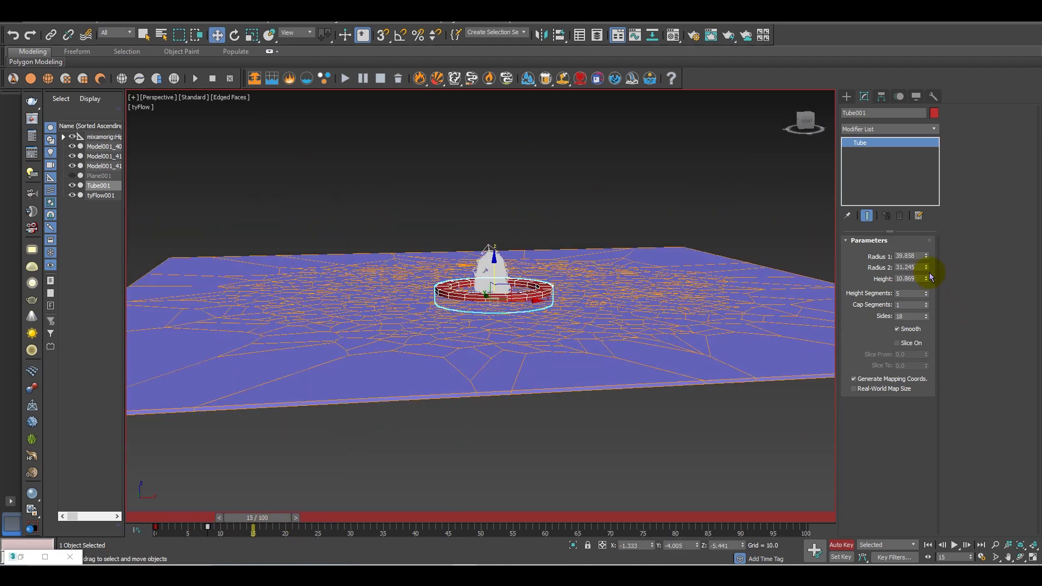
{"action": "left_click_drag", "start_coordinate": [928, 266], "coordinate": [982, 89]}
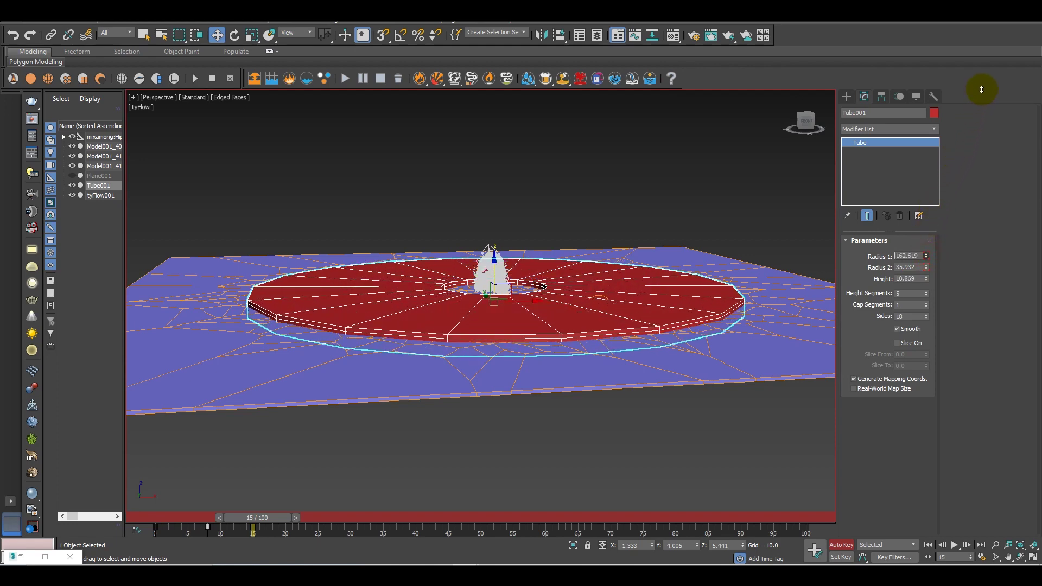
{"action": "middle_click_drag", "start_coordinate": [720, 285], "coordinate": [726, 334], "text": "alt"}
{"action": "left_click_drag", "start_coordinate": [927, 259], "coordinate": [228, 526]}
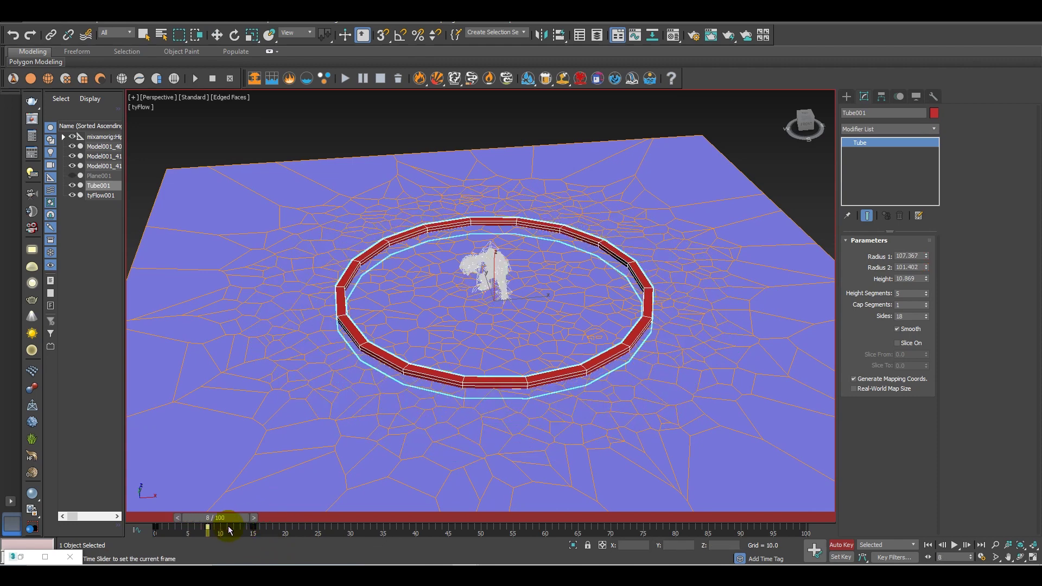
- At frame 8, reduce the tube to a Radius 1 of about 54.1 and a Radius 2 of about 41.4
{"action": "key", "text": "w"}
{"action": "mouse_move", "coordinate": [927, 267]}
{"action": "left_mouse_down"}
{"action": "mouse_move", "coordinate": [921, 291]}
{"action": "mouse_move", "coordinate": [926, 264]}
{"action": "left_mouse_up"}
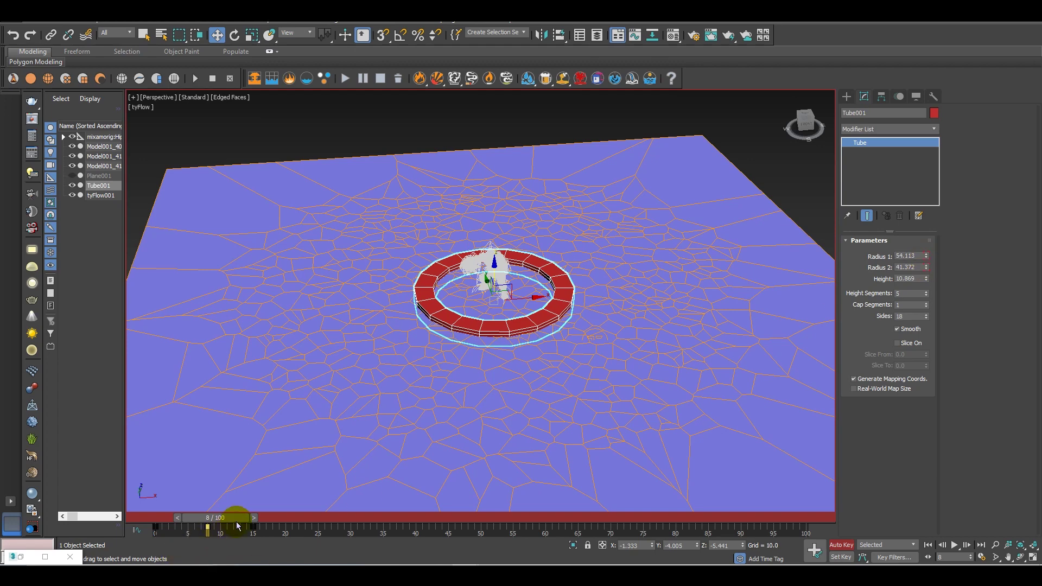
- Go to frame 18 and move the enlarged tube down below the plane
{"action": "left_click_drag", "start_coordinate": [235, 524], "coordinate": [291, 525]}
{"action": "key", "text": "w"}
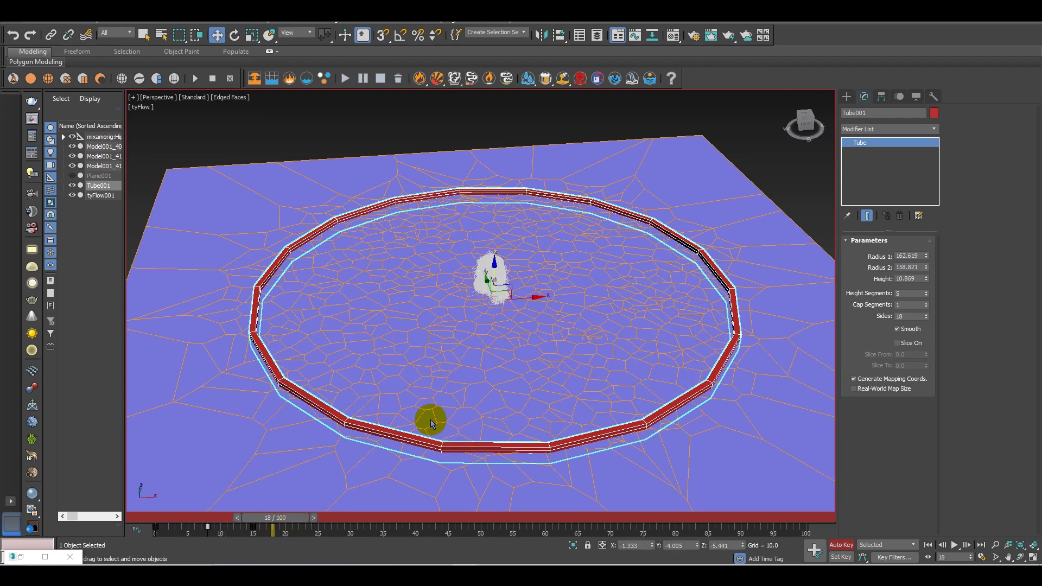
{"action": "middle_click_drag", "start_coordinate": [430, 419], "coordinate": [496, 270], "text": "alt"}
{"action": "left_click_drag", "start_coordinate": [496, 269], "coordinate": [366, 432]}
- Raise the tube back to ground level at frame 15, at a Z position of about -6.7
{"action": "mouse_move", "coordinate": [286, 526]}
{"action": "left_mouse_down"}
{"action": "mouse_move", "coordinate": [214, 527]}
{"action": "mouse_move", "coordinate": [274, 521]}
{"action": "left_mouse_up"}
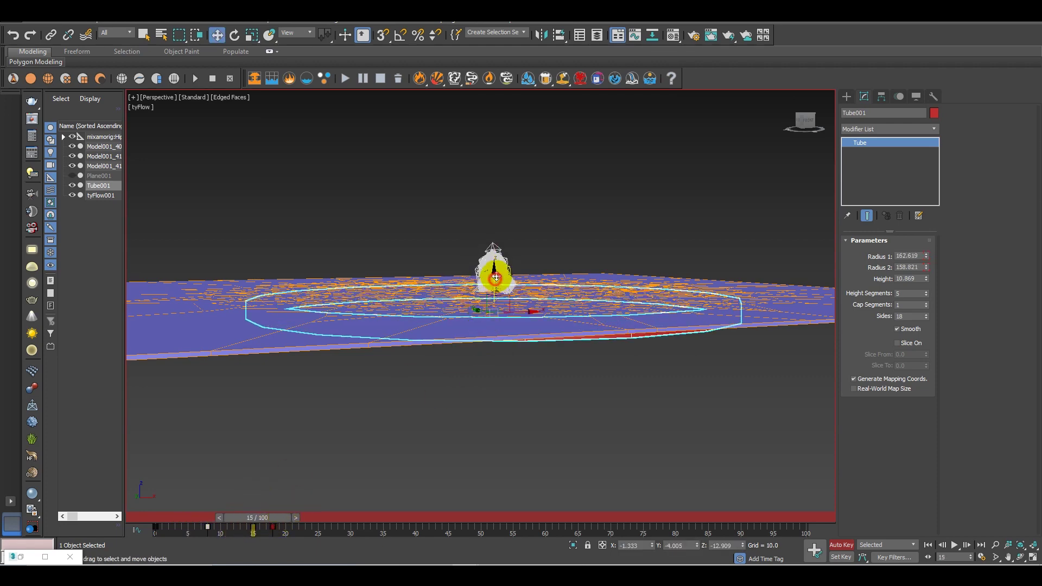
{"action": "left_click_drag", "start_coordinate": [495, 277], "coordinate": [498, 270]}
{"action": "middle_click_drag", "start_coordinate": [501, 374], "coordinate": [496, 423], "text": "alt"}
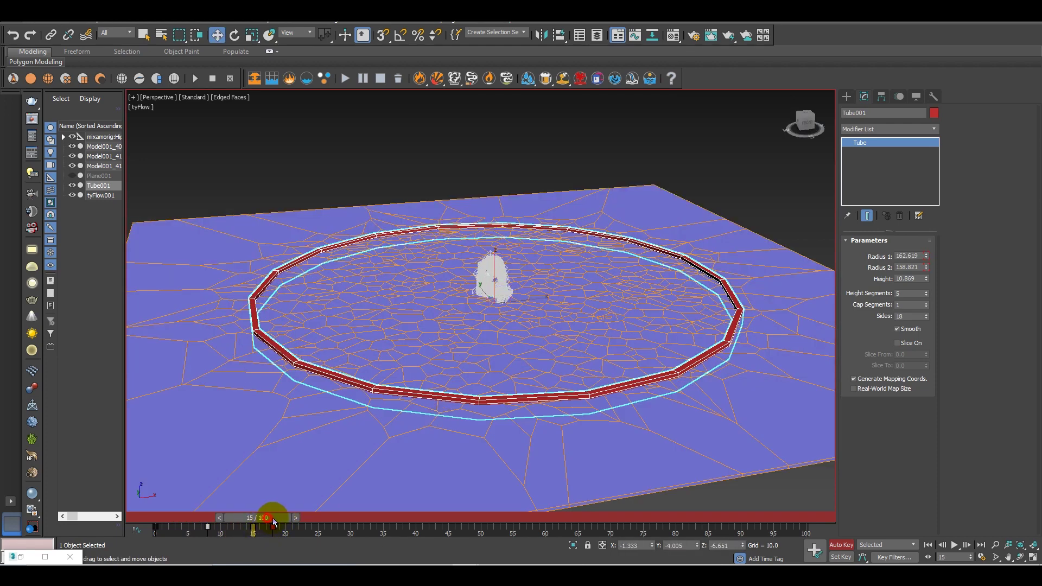
- Return to frame 0, turn off Auto Key and deselect the tube
{"action": "left_click_drag", "start_coordinate": [273, 522], "coordinate": [156, 538]}
{"action": "key", "text": "w"}
{"action": "left_click", "coordinate": [839, 545]}
{"action": "middle_click_drag", "start_coordinate": [647, 389], "coordinate": [643, 335], "text": "alt"}
{"action": "left_click", "coordinate": [718, 251]}
{"action": "scroll", "coordinate": [597, 367], "scroll_direction": "down", "scroll_amount": 6}
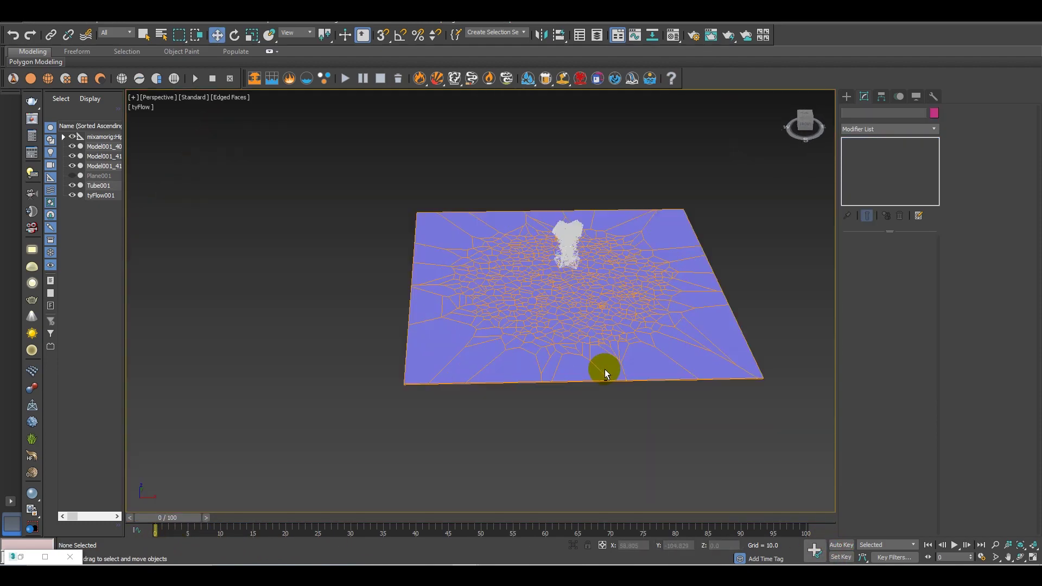
{"action": "middle_click_drag", "start_coordinate": [603, 367], "coordinate": [585, 292], "text": "alt"}
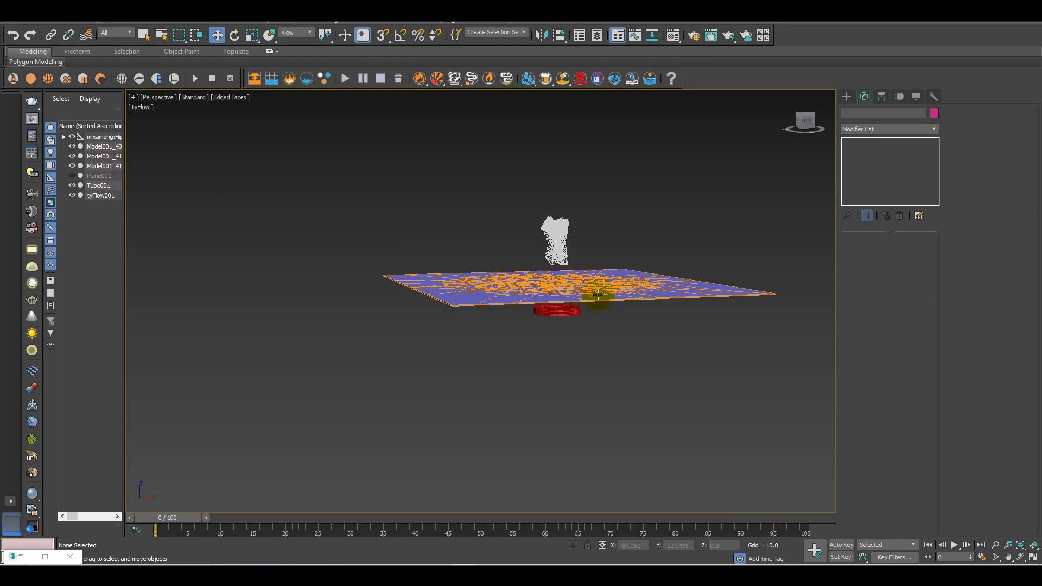
- Open the editor of the fractured plane's tyFlow and add a Surface Test operator below Voronoi Fracture in Event_001
{"action": "left_click", "coordinate": [598, 293]}
{"action": "middle_click_drag", "start_coordinate": [598, 294], "coordinate": [586, 349], "text": "alt"}
{"action": "left_click", "coordinate": [874, 266]}
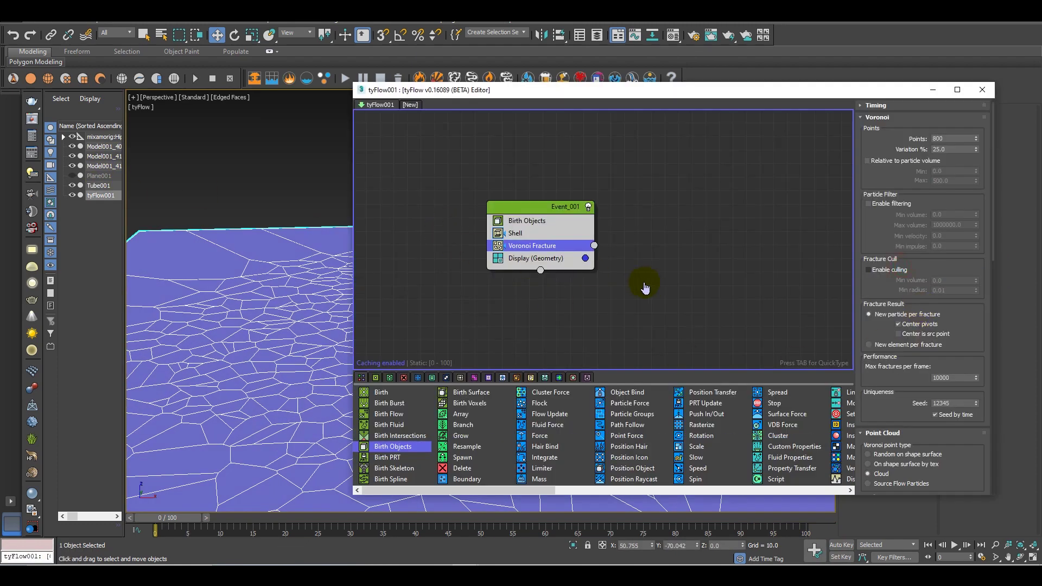
{"action": "middle_click_drag", "start_coordinate": [645, 288], "coordinate": [567, 270]}
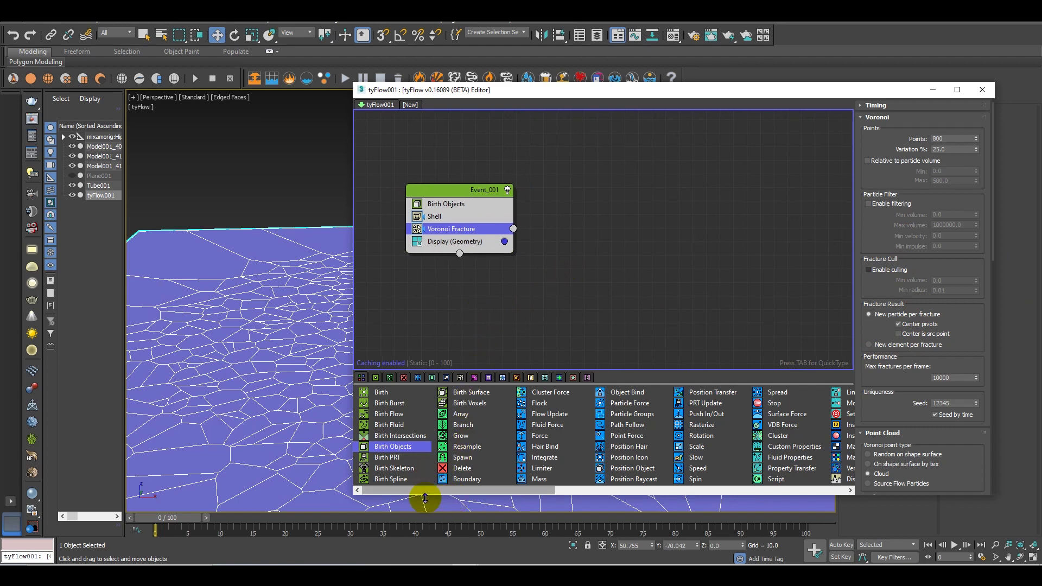
{"action": "left_click_drag", "start_coordinate": [543, 492], "coordinate": [787, 481]}
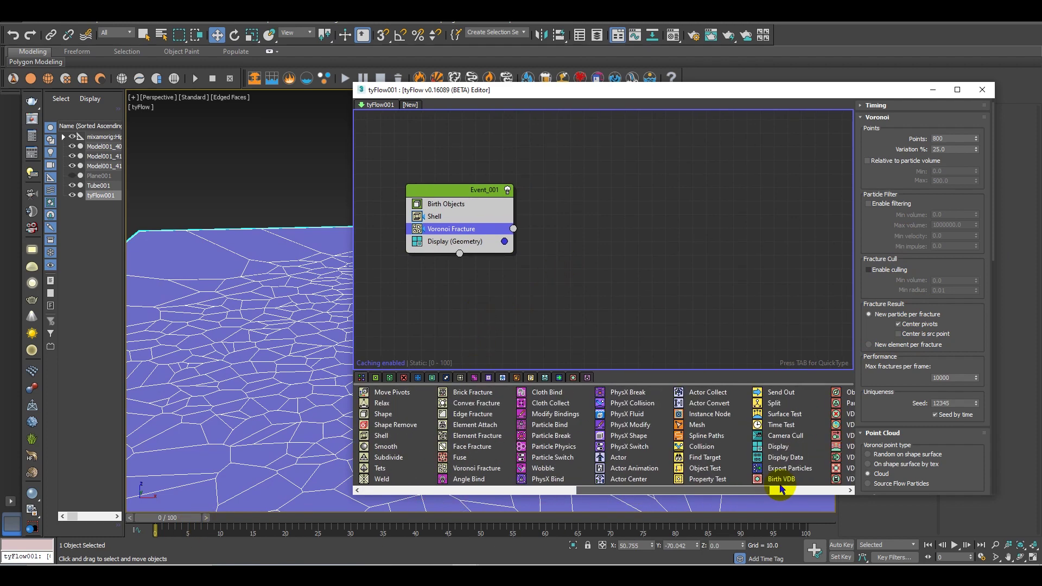
{"action": "middle_click_drag", "start_coordinate": [325, 286], "coordinate": [277, 281]}
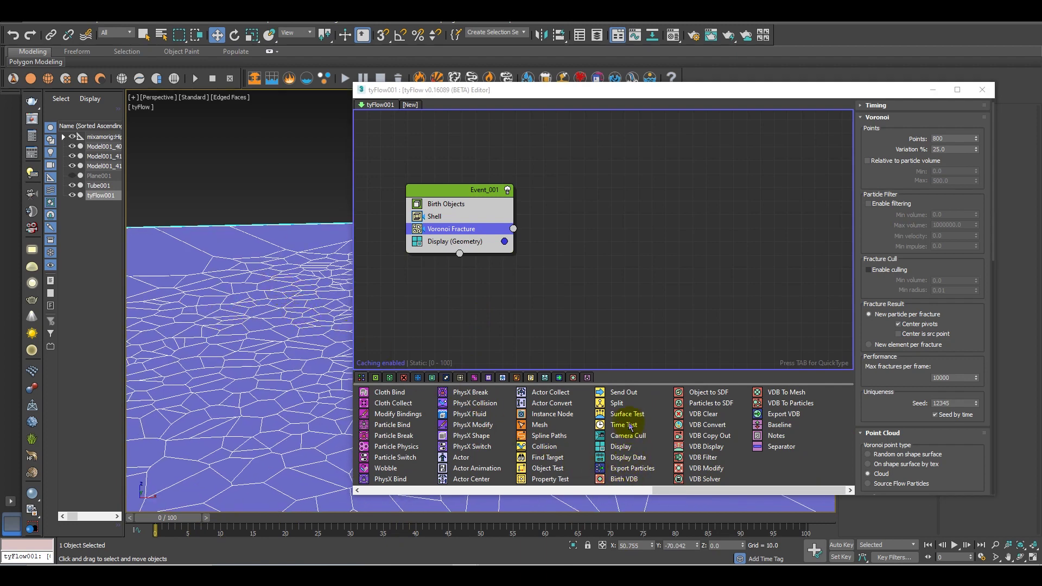
{"action": "left_click_drag", "start_coordinate": [626, 415], "coordinate": [471, 240]}
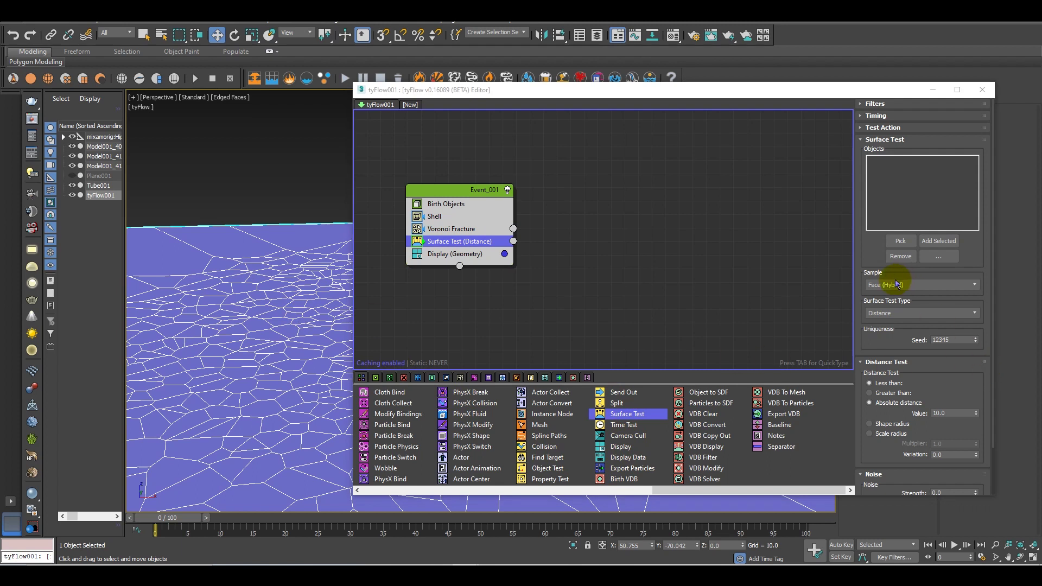
- Set the surface test type to Volume (Inside) and pick Tube001 as the test object
{"action": "left_click", "coordinate": [889, 315]}
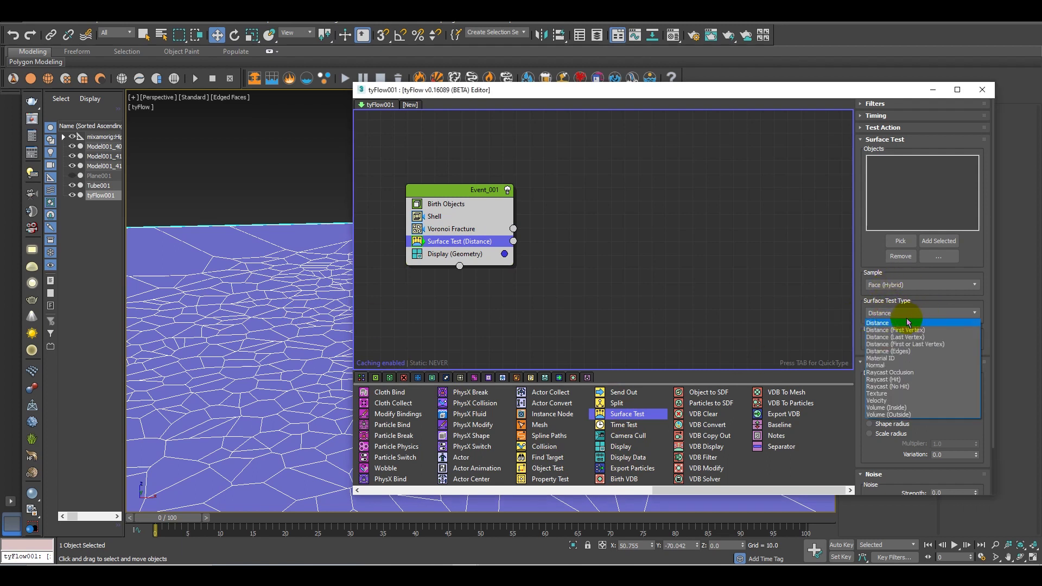
{"action": "left_click", "coordinate": [894, 408]}
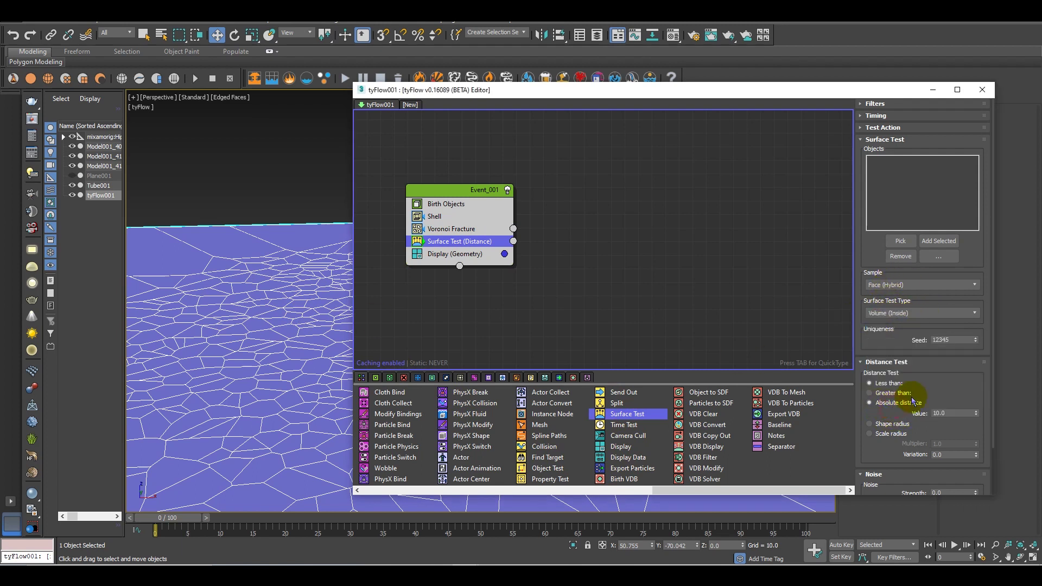
{"action": "left_click", "coordinate": [899, 243]}
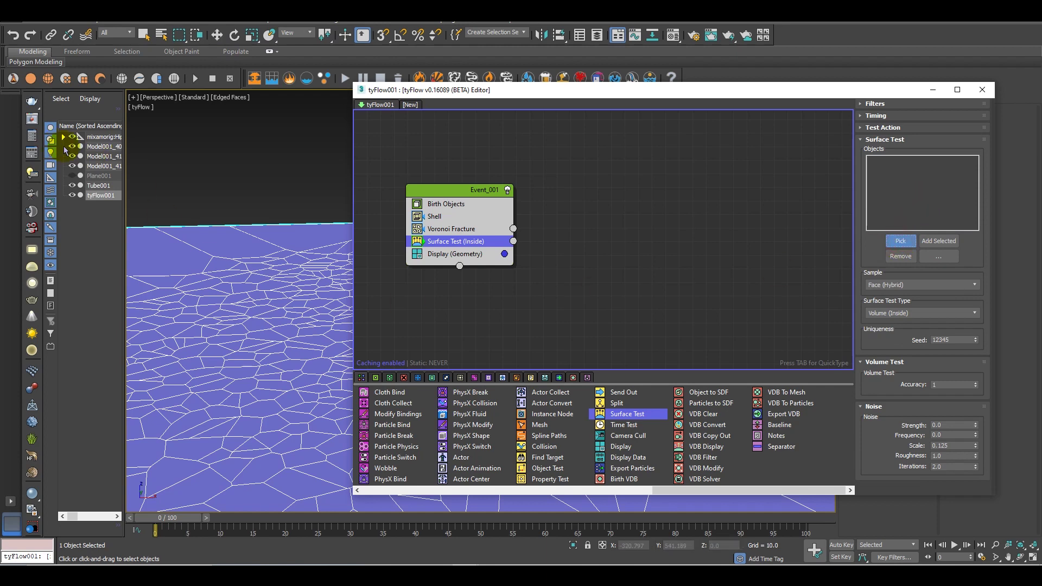
{"action": "left_click", "coordinate": [96, 186]}
{"action": "left_click", "coordinate": [256, 422]}
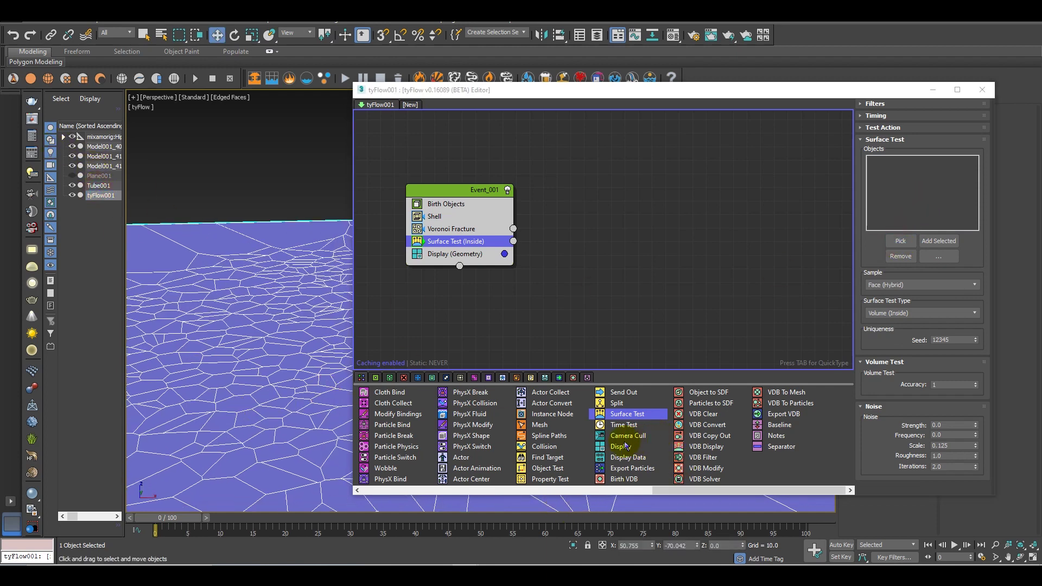
- Create a second event from a Display operator, wire the Surface Test output to it, and preview up to frame 14
{"action": "left_click_drag", "start_coordinate": [626, 446], "coordinate": [539, 282]}
{"action": "left_click_drag", "start_coordinate": [514, 241], "coordinate": [540, 279]}
{"action": "middle_click_drag", "start_coordinate": [340, 381], "coordinate": [328, 432], "text": "alt"}
{"action": "scroll", "coordinate": [328, 431], "scroll_direction": "up", "scroll_amount": 2}
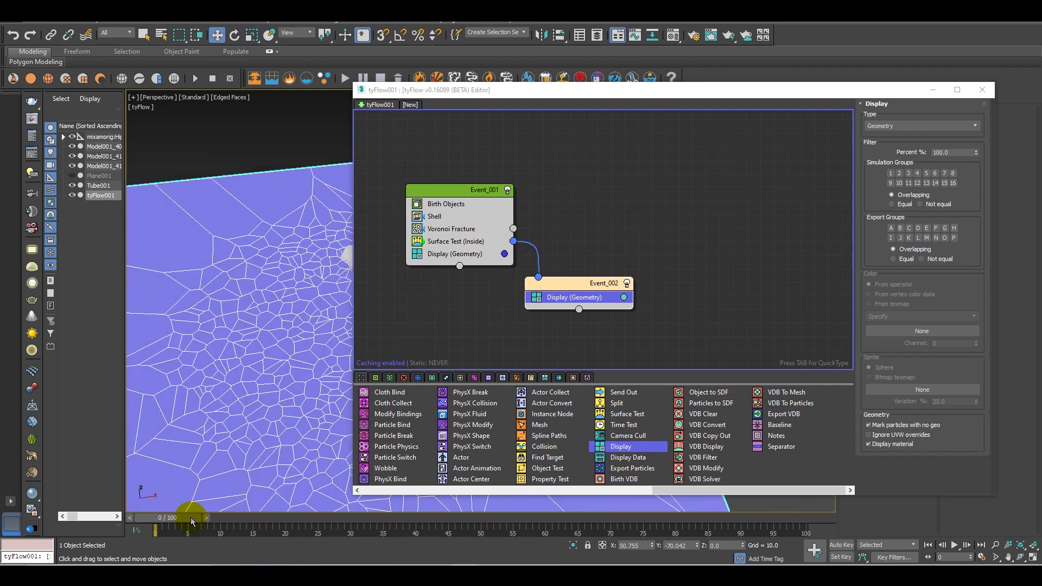
{"action": "left_click_drag", "start_coordinate": [189, 518], "coordinate": [272, 513]}
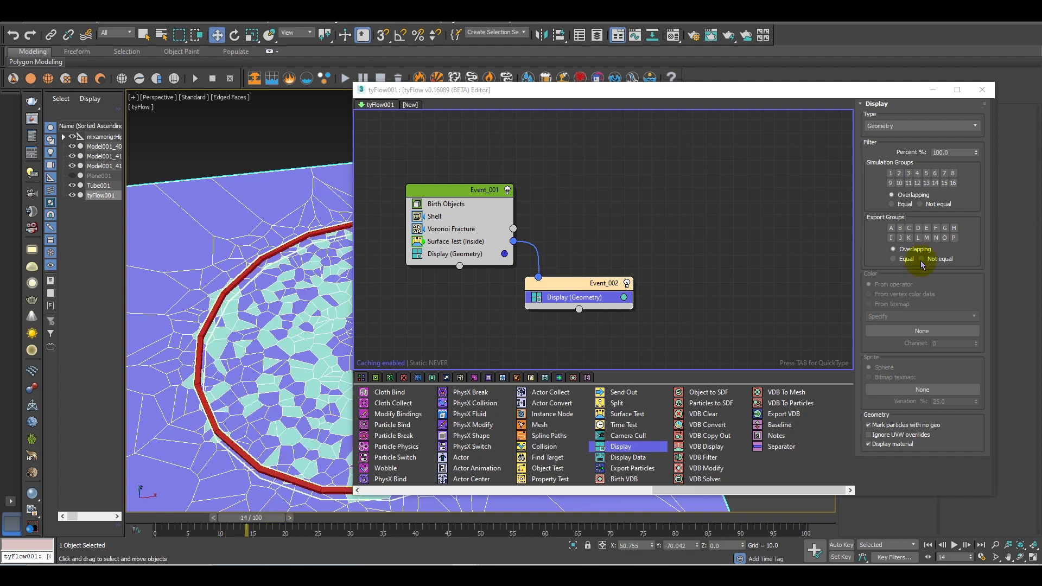
- Change the Surface Test type to Distance with an absolute distance value of 8
{"action": "left_click", "coordinate": [460, 241]}
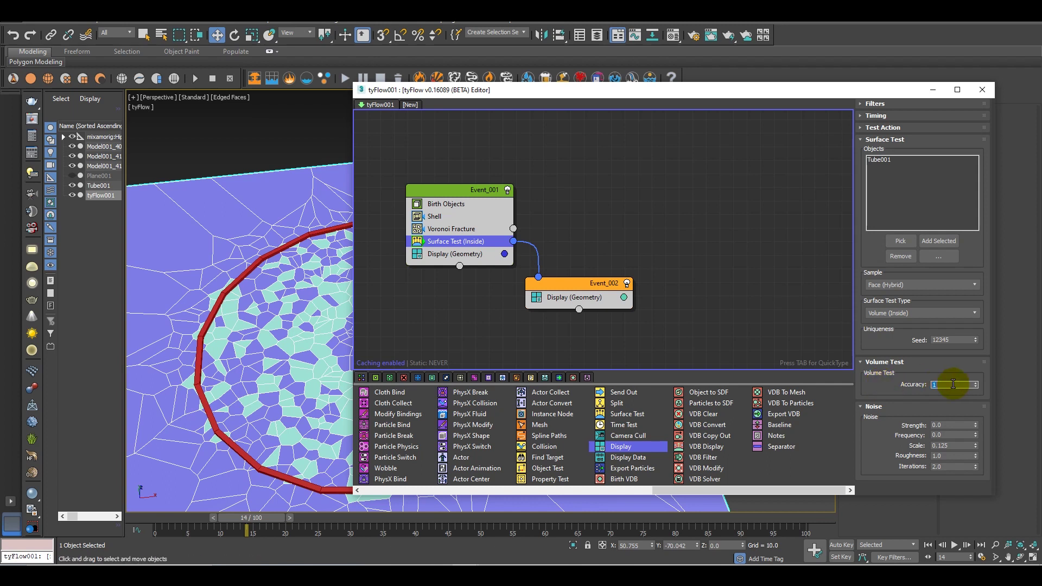
{"action": "middle_click_drag", "start_coordinate": [321, 346], "coordinate": [285, 317], "text": "alt"}
{"action": "left_click", "coordinate": [904, 285]}
{"action": "left_click", "coordinate": [901, 308]}
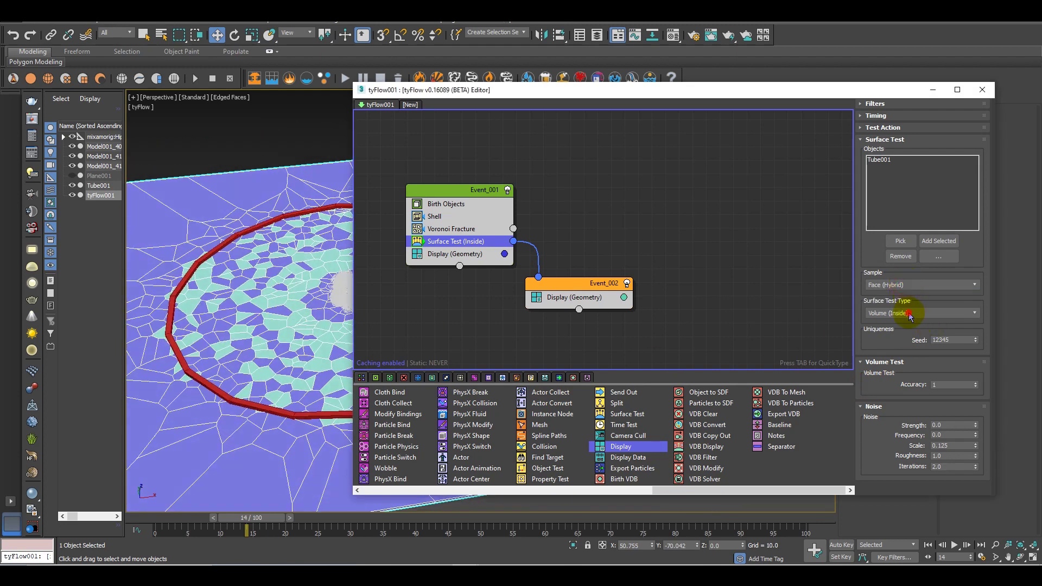
{"action": "left_click", "coordinate": [907, 313]}
{"action": "left_click", "coordinate": [904, 328]}
{"action": "middle_click_drag", "start_coordinate": [292, 364], "coordinate": [308, 392]}
{"action": "scroll", "coordinate": [279, 391], "scroll_direction": "down", "scroll_amount": 2}
{"action": "scroll", "coordinate": [318, 358], "scroll_direction": "up", "scroll_amount": 4}
{"action": "type", "text": "8"}
{"action": "key", "text": "Return"}
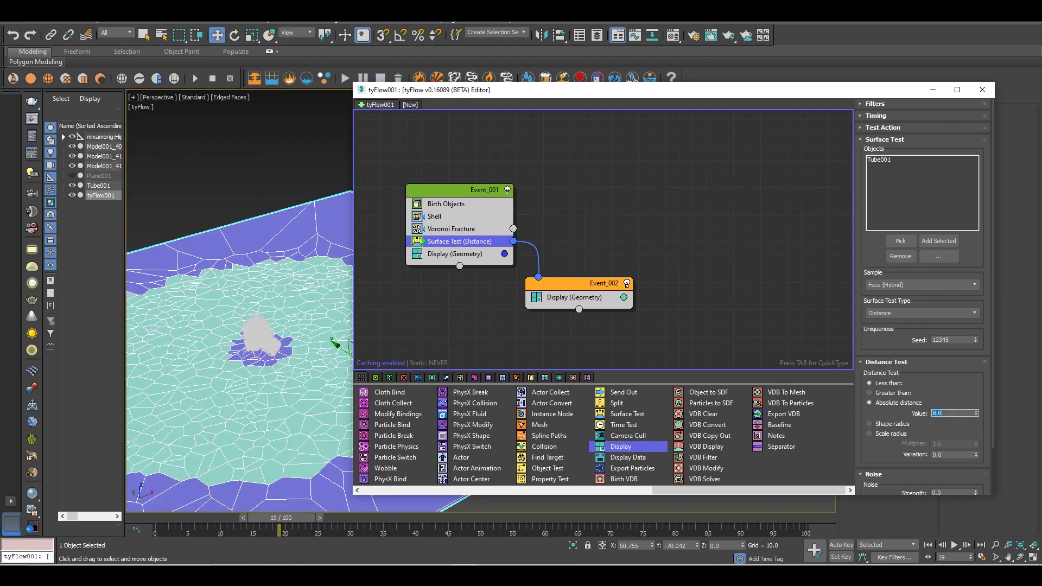
- Narrow the tyFlow editor and scrub between frames 0 and 19 to examine which fragments the expanding tube triggers
{"action": "left_click_drag", "start_coordinate": [301, 519], "coordinate": [176, 513]}
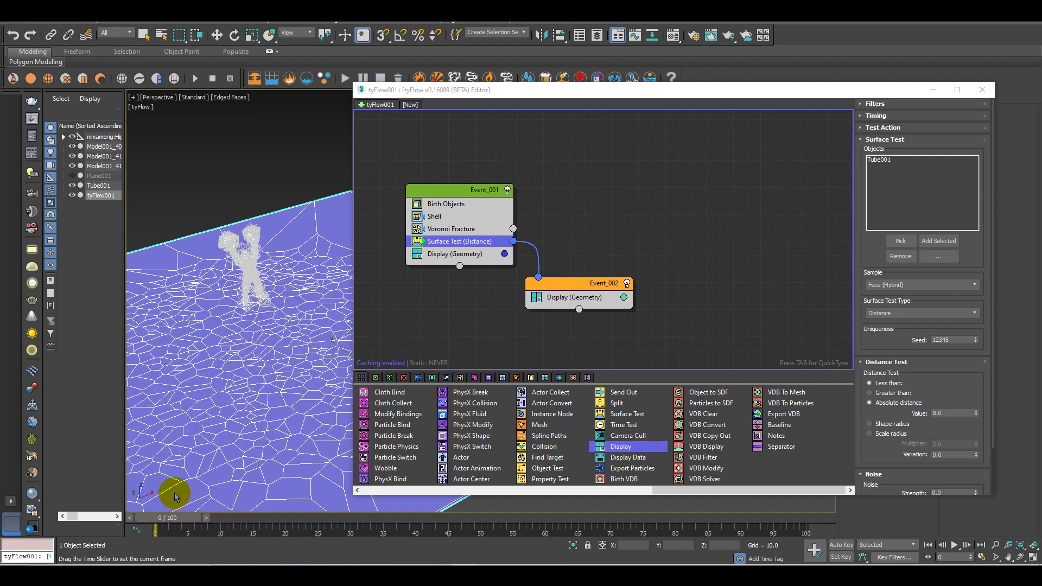
{"action": "left_click_drag", "start_coordinate": [250, 514], "coordinate": [281, 517]}
{"action": "key", "text": "w"}
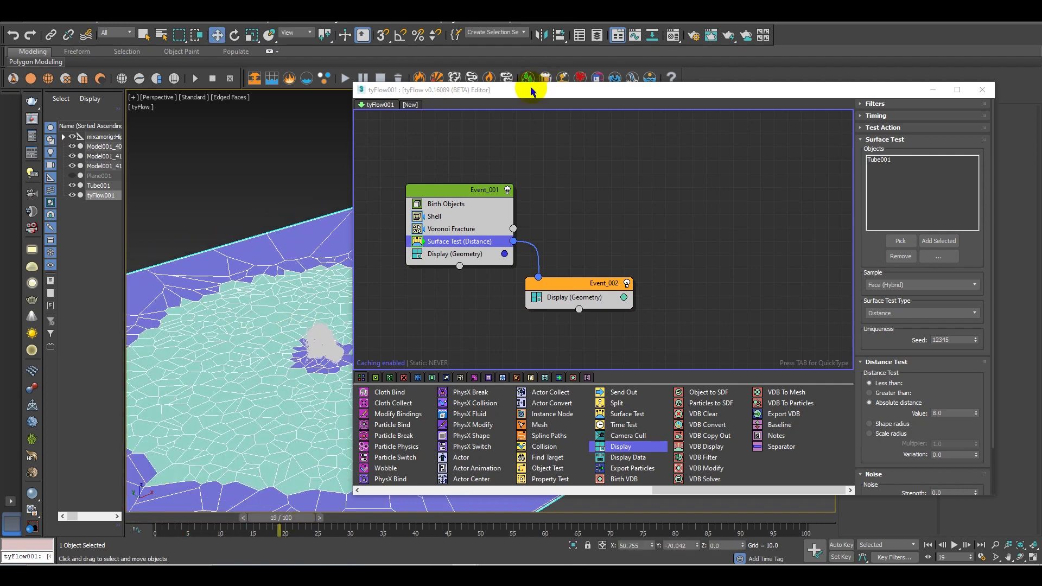
{"action": "left_click_drag", "start_coordinate": [353, 227], "coordinate": [482, 226]}
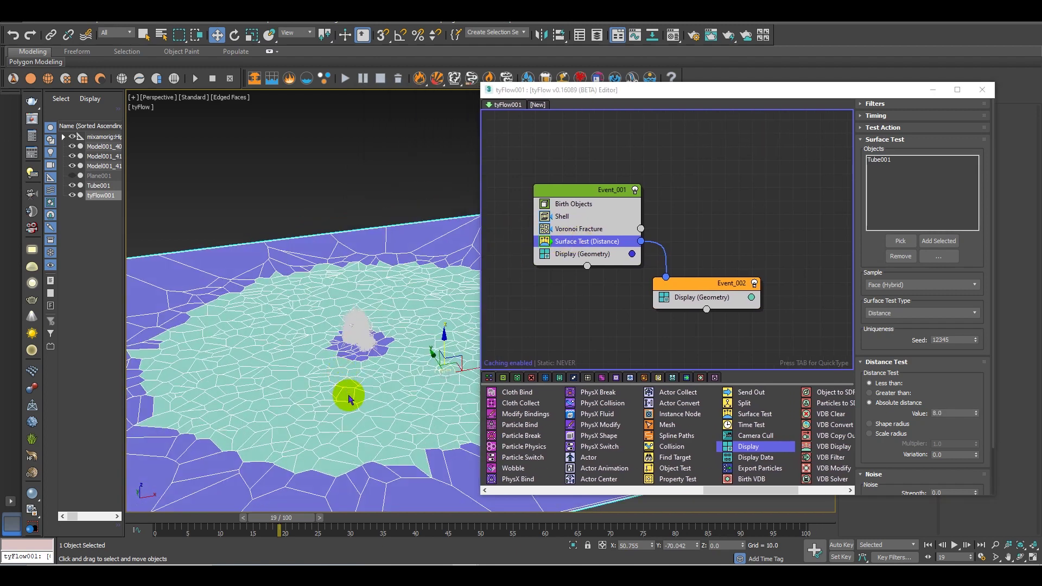
{"action": "left_click_drag", "start_coordinate": [273, 517], "coordinate": [244, 516]}
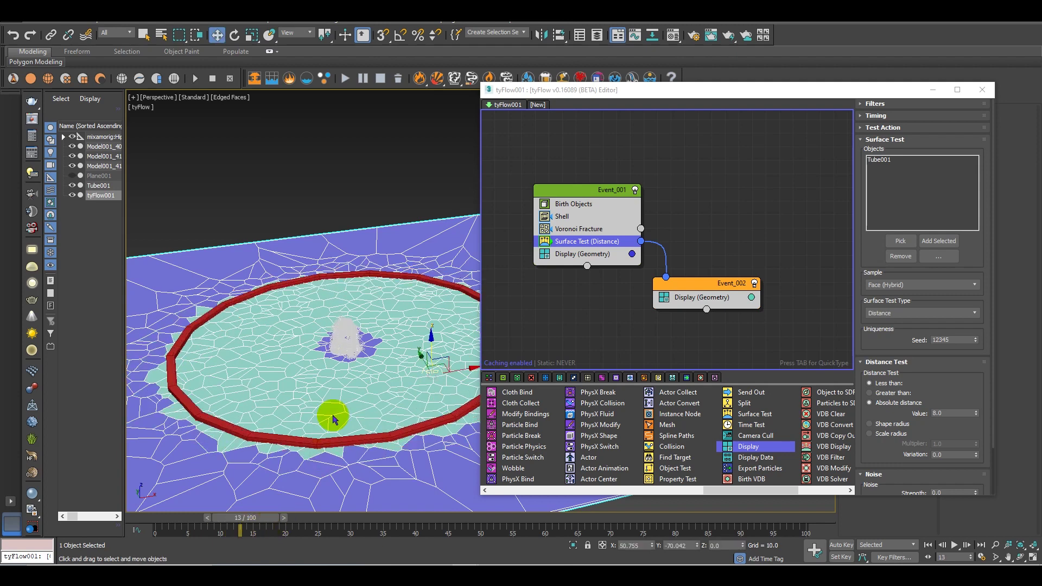
{"action": "middle_click_drag", "start_coordinate": [332, 417], "coordinate": [328, 412], "text": "alt"}
{"action": "scroll", "coordinate": [332, 418], "scroll_direction": "up", "scroll_amount": 3}
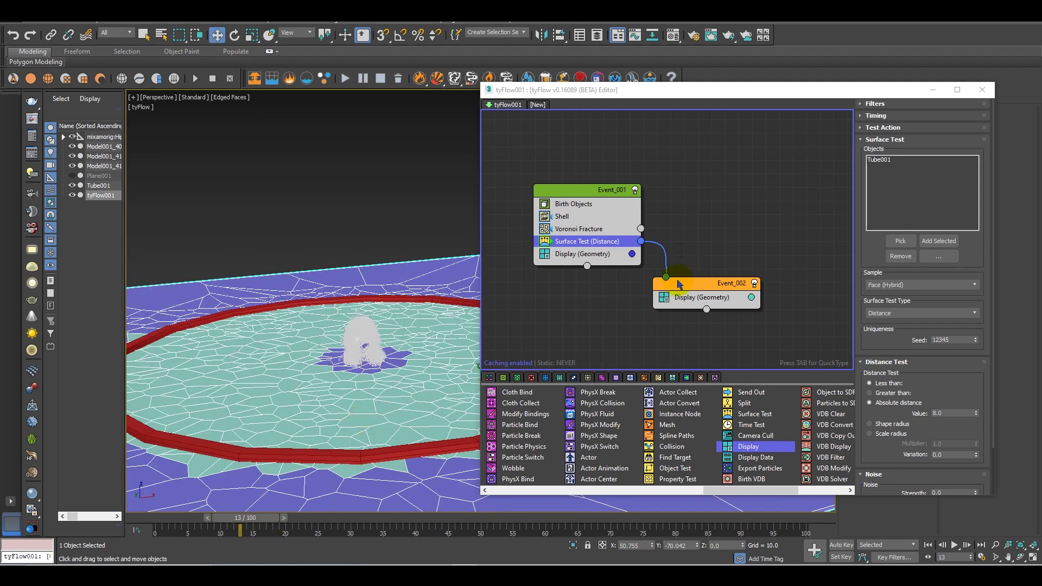
- Move Event_002 slightly up and add a Speed operator above its Display operator
{"action": "left_click_drag", "start_coordinate": [695, 289], "coordinate": [695, 267]}
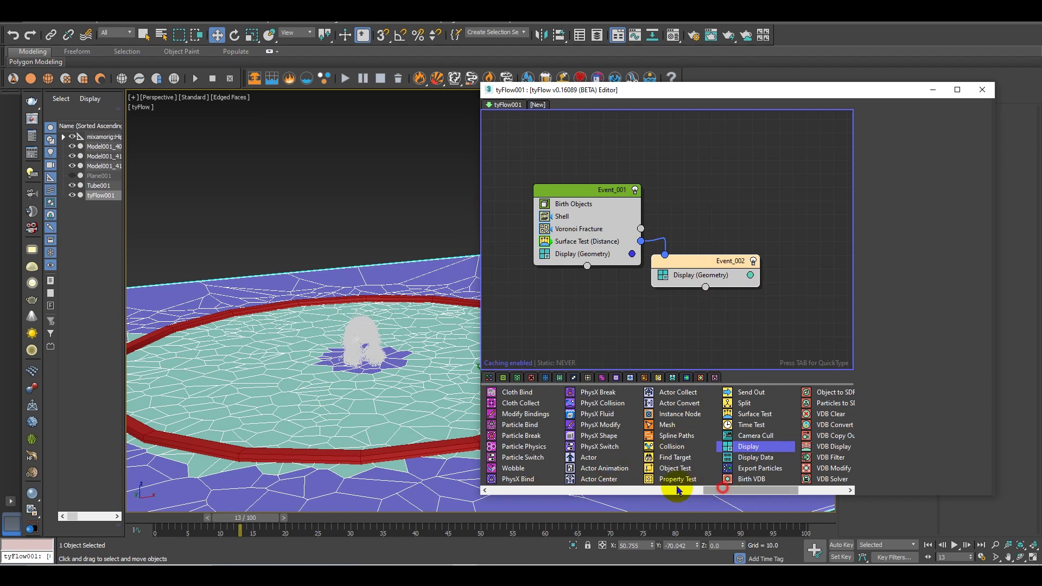
{"action": "left_click", "coordinate": [676, 490]}
{"action": "left_click", "coordinate": [695, 275]}
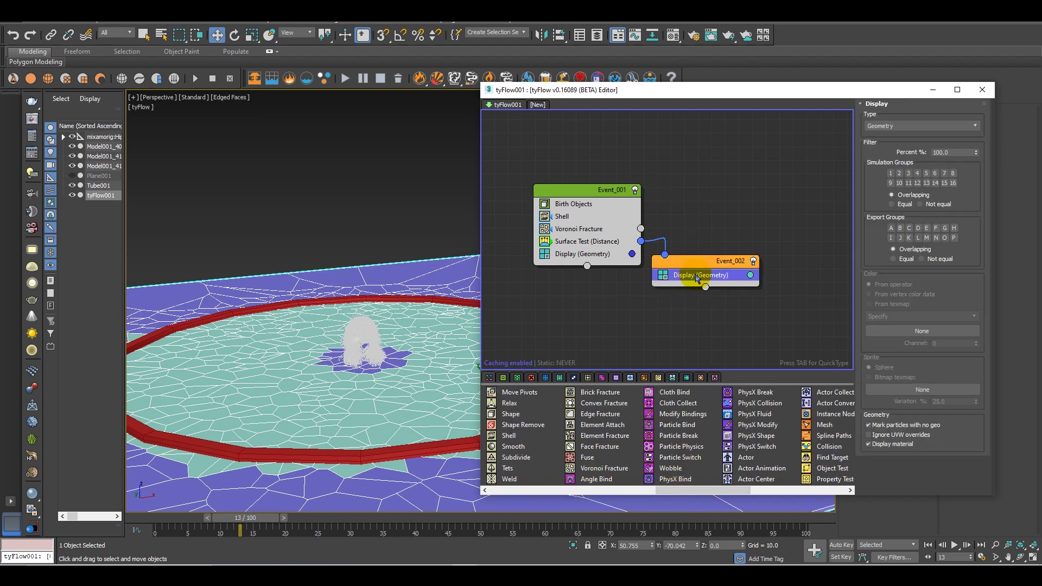
{"action": "key", "text": "Tab"}
{"action": "type", "text": "speed"}
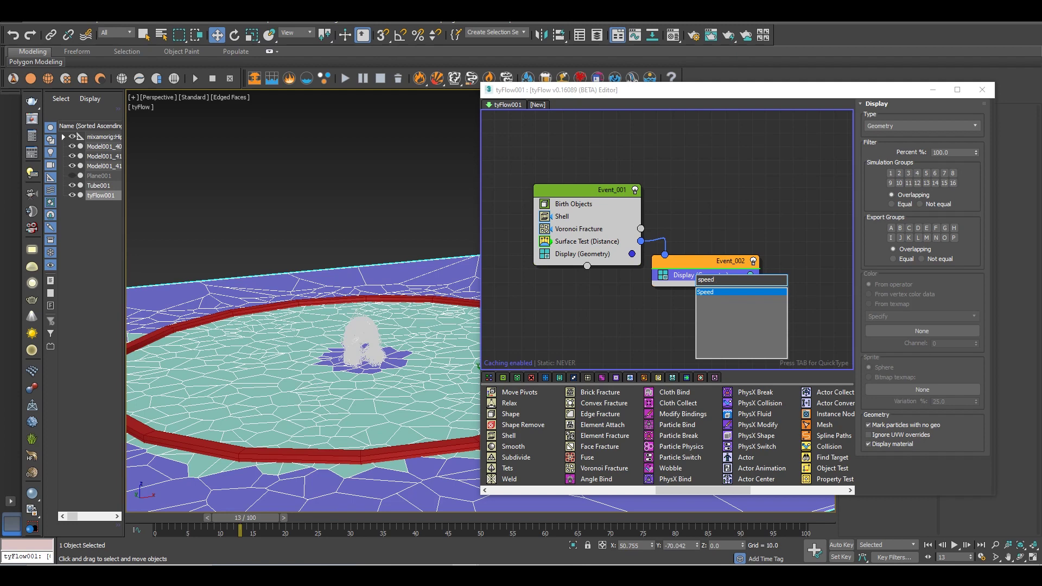
{"action": "key", "text": "Return"}
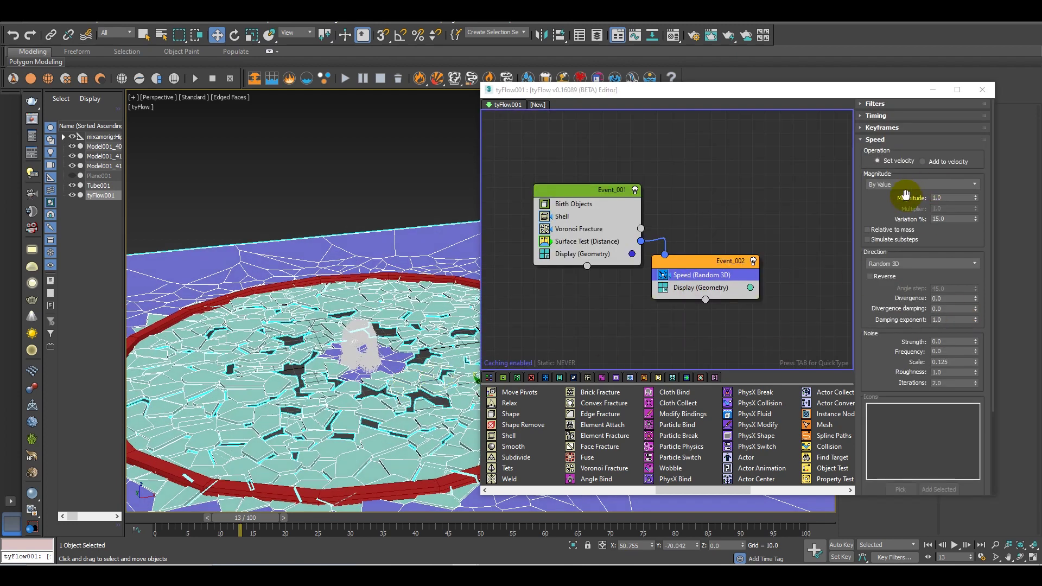
- Set the Speed direction to Particle Z and advance to frame 19 to preview the fragments' movement
{"action": "left_click", "coordinate": [903, 188]}
{"action": "left_click", "coordinate": [898, 190]}
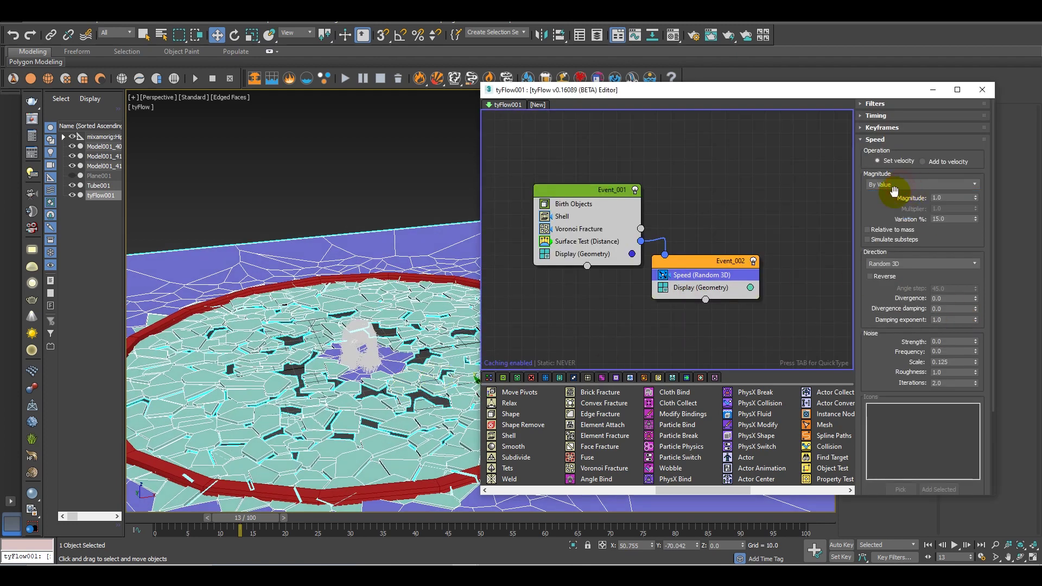
{"action": "left_click", "coordinate": [891, 265]}
{"action": "left_click", "coordinate": [884, 330]}
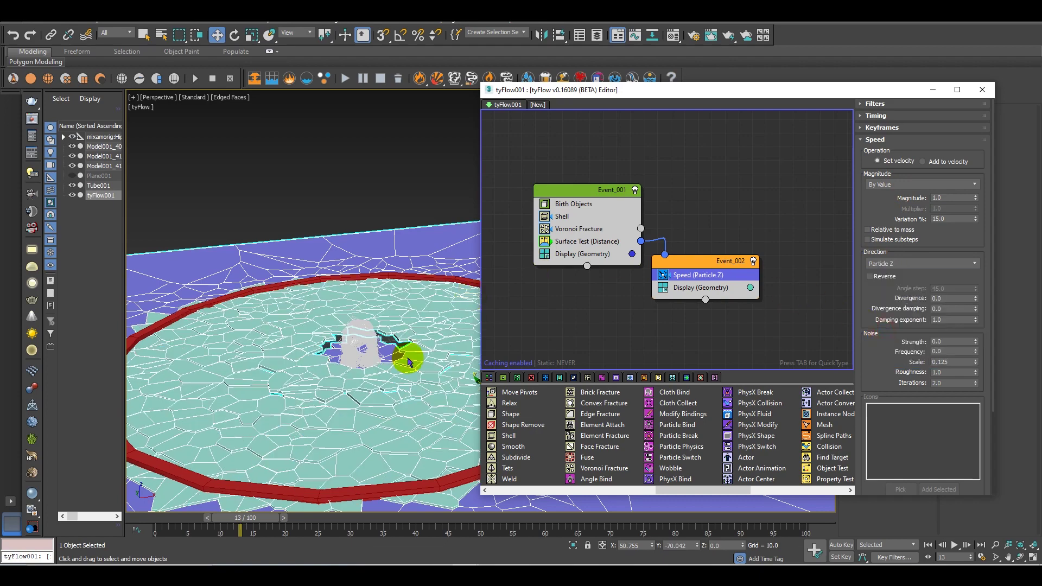
{"action": "left_click_drag", "start_coordinate": [254, 518], "coordinate": [301, 507]}
{"action": "key", "text": "w"}
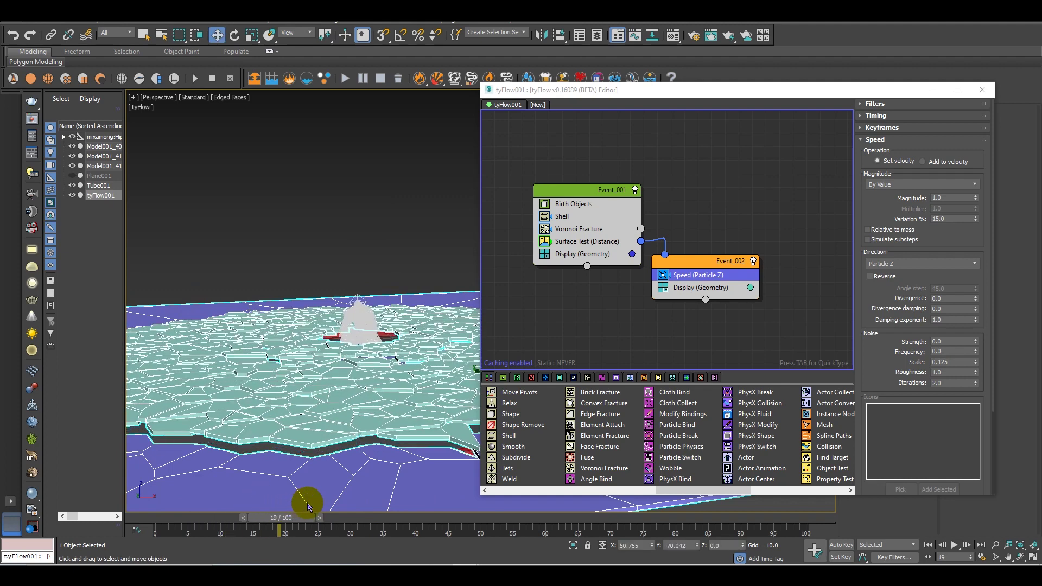
- Set the Speed operator's magnitude to 2
{"action": "scroll", "coordinate": [377, 356], "scroll_direction": "up", "scroll_amount": 2}
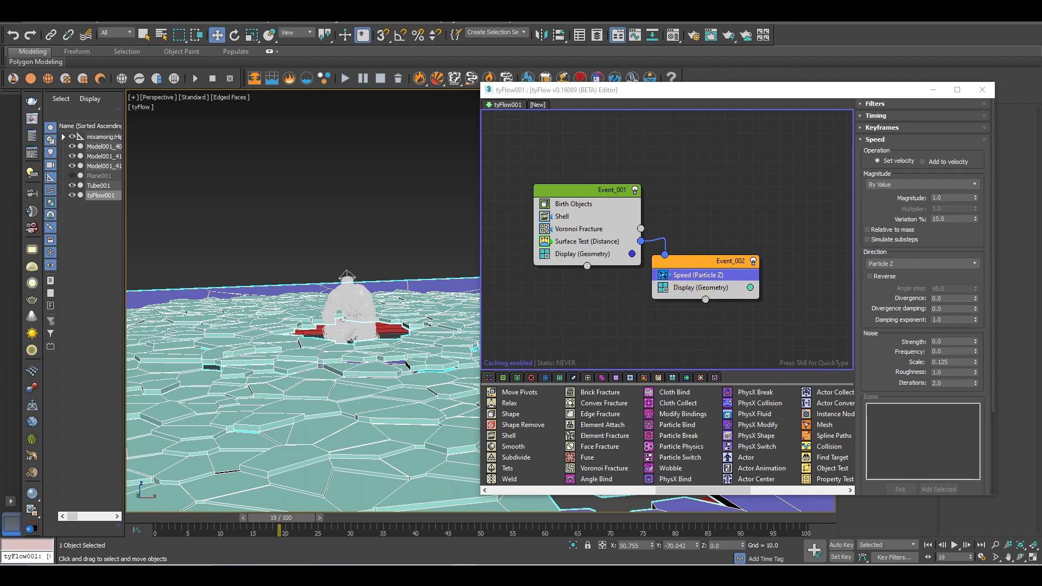
{"action": "left_click", "coordinate": [935, 197]}
{"action": "type", "text": "2"}
{"action": "key", "text": "Return"}
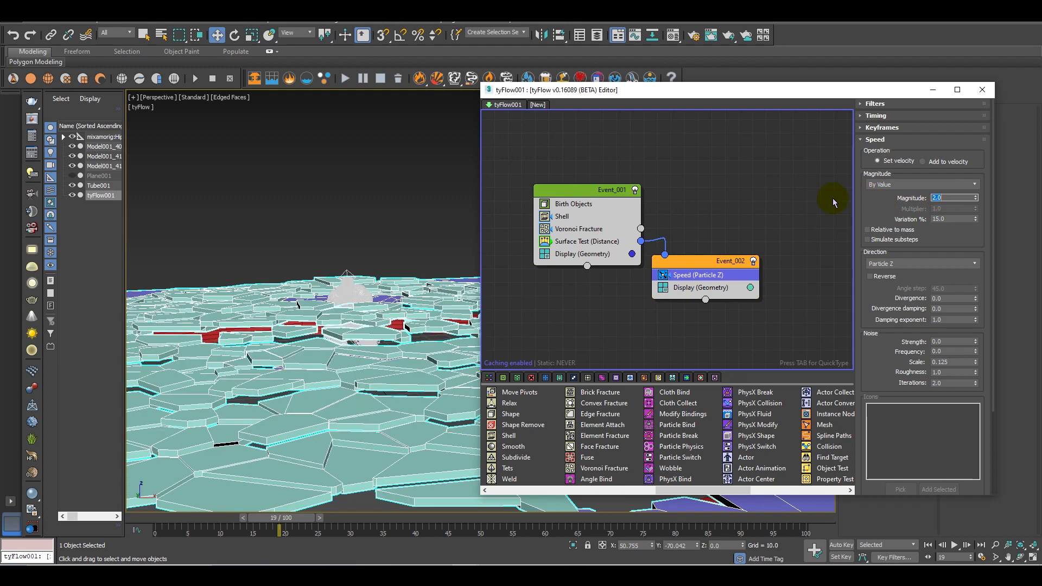
{"action": "left_click", "coordinate": [715, 291]}
{"action": "key", "text": "Tab"}
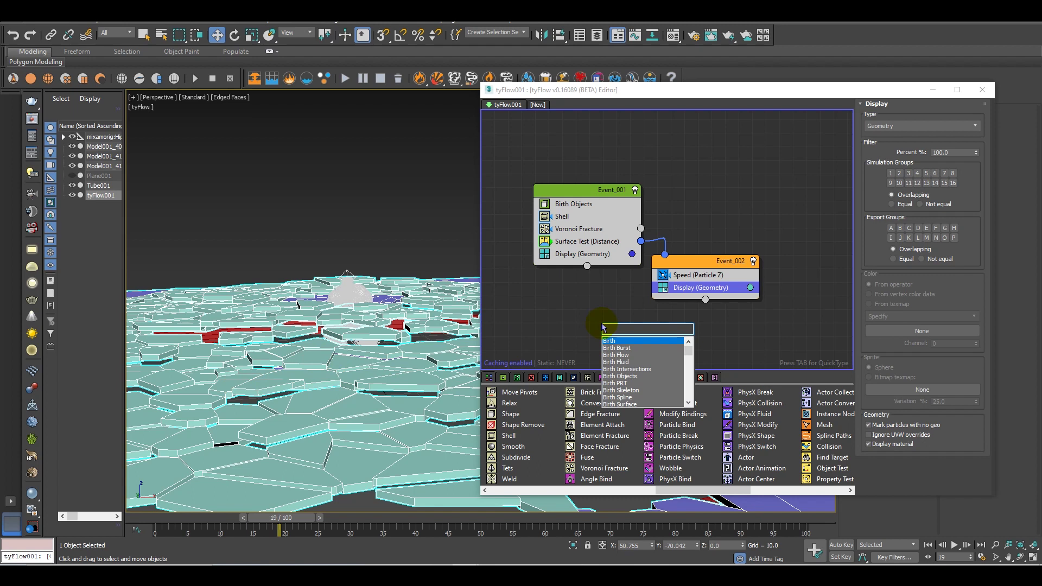
{"action": "key", "text": "Escape"}
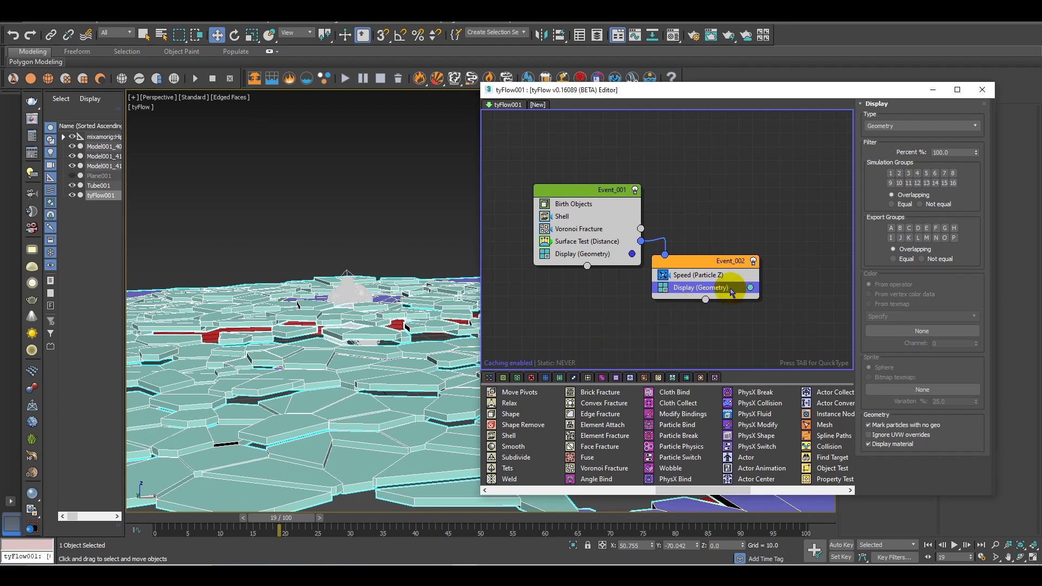
- Add a Rotation operator to Event_002 and place it between Speed and Display
{"action": "key", "text": "Tab"}
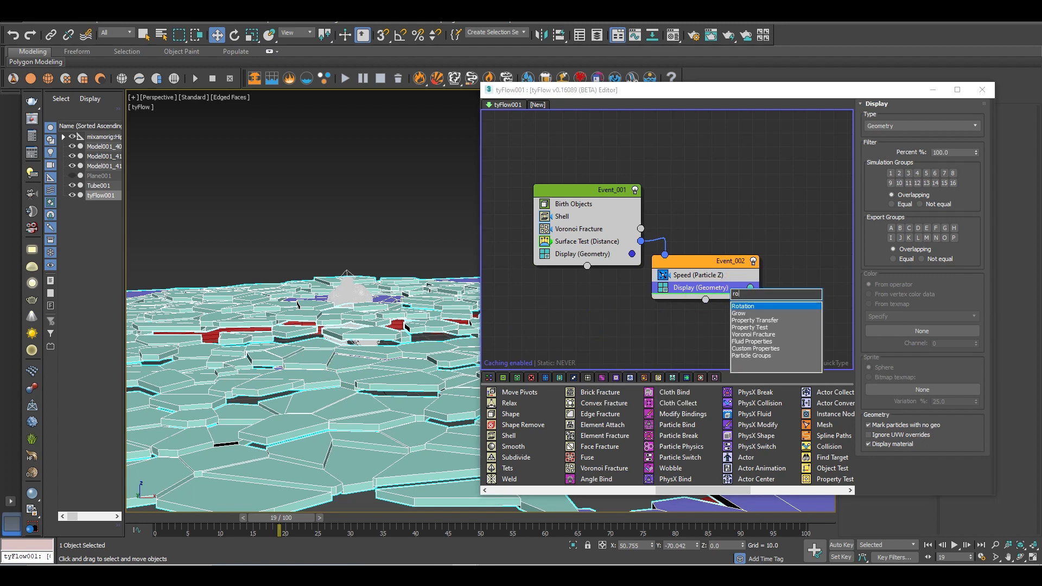
{"action": "key", "text": "Return"}
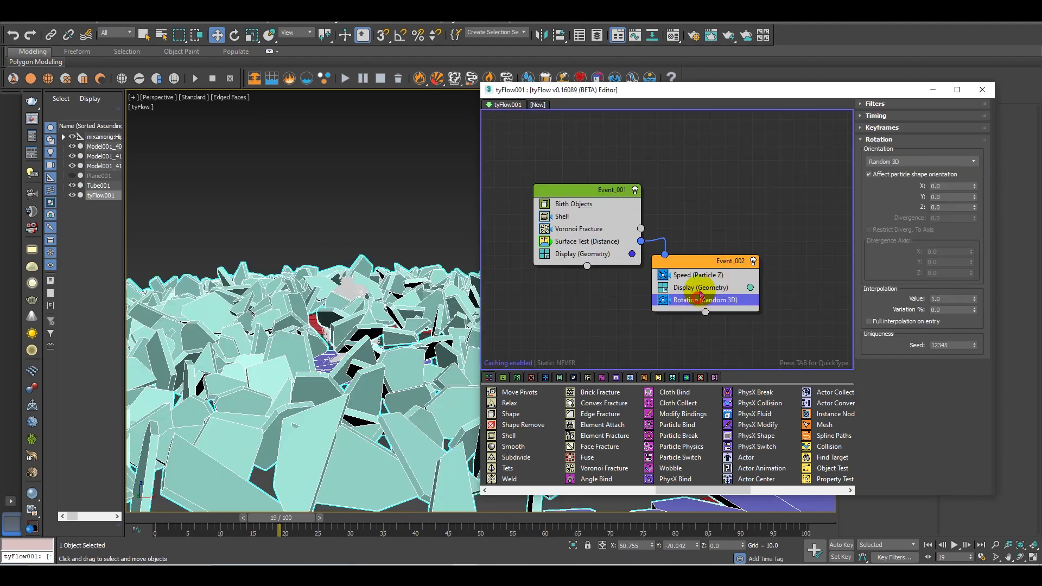
{"action": "left_click_drag", "start_coordinate": [701, 296], "coordinate": [699, 286]}
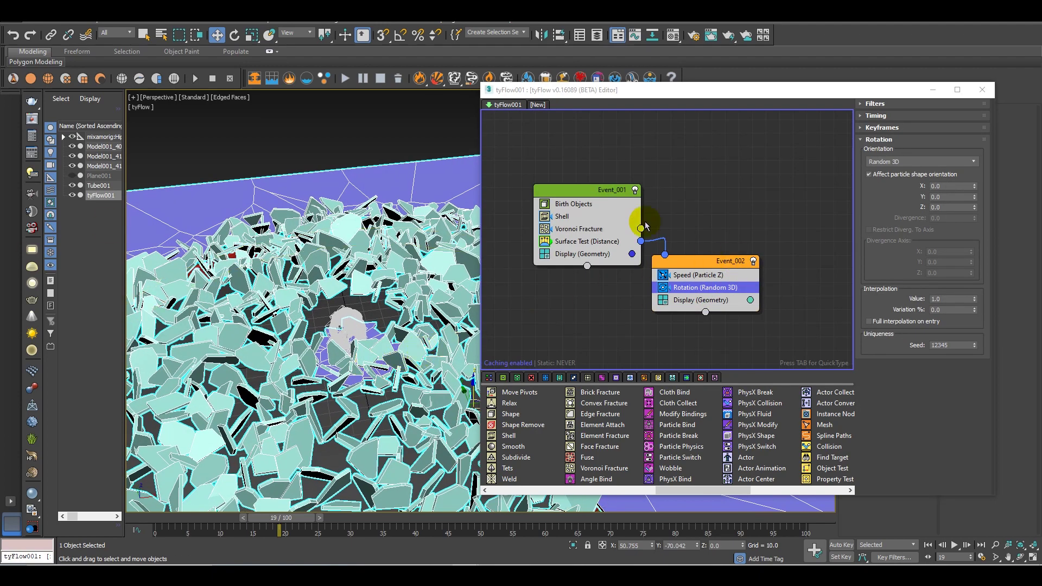
- Add a Spin operator to Event_002 between Rotation and Display
{"action": "left_click", "coordinate": [684, 298]}
{"action": "key", "text": "Tab"}
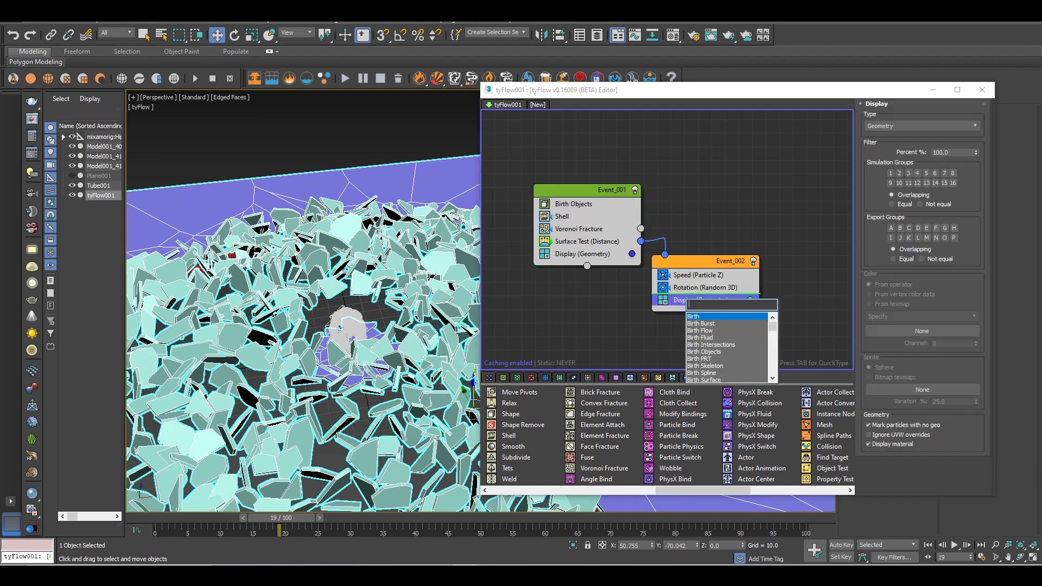
{"action": "type", "text": "spin"}
{"action": "key", "text": "Return"}
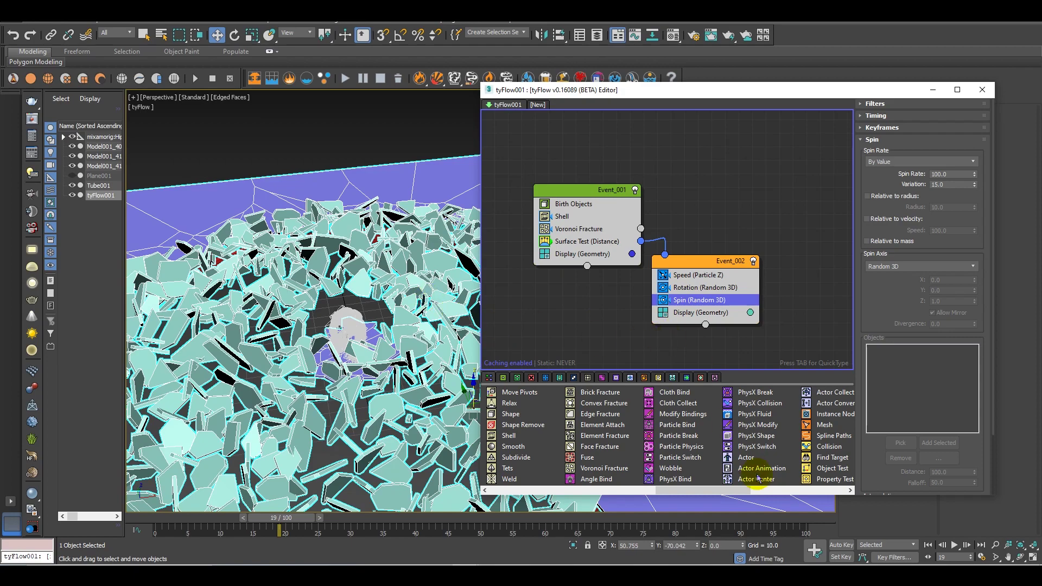
- Move the timeline back to frame 8 and examine the spinning fragments around the character
{"action": "mouse_move", "coordinate": [691, 488]}
{"action": "left_mouse_down"}
{"action": "mouse_move", "coordinate": [740, 484]}
{"action": "mouse_move", "coordinate": [675, 488]}
{"action": "left_mouse_up"}
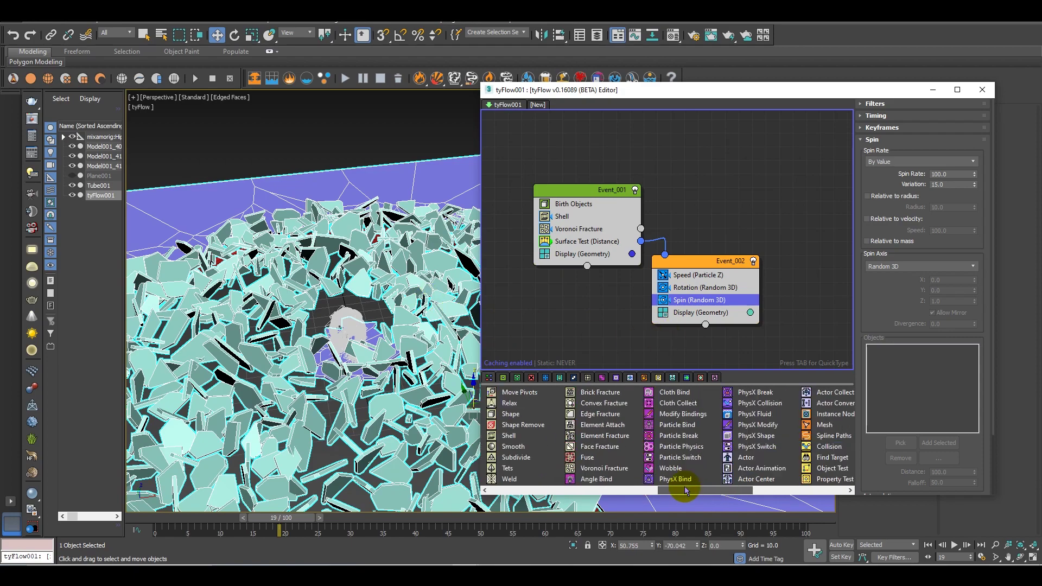
{"action": "scroll", "coordinate": [359, 378], "scroll_direction": "down", "scroll_amount": 4}
{"action": "middle_click_drag", "start_coordinate": [357, 379], "coordinate": [322, 339], "text": "alt"}
{"action": "scroll", "coordinate": [384, 349], "scroll_direction": "up", "scroll_amount": 3}
{"action": "scroll", "coordinate": [322, 338], "scroll_direction": "up", "scroll_amount": 3}
{"action": "middle_click_drag", "start_coordinate": [363, 383], "coordinate": [352, 360]}
{"action": "left_click_drag", "start_coordinate": [300, 518], "coordinate": [226, 520]}
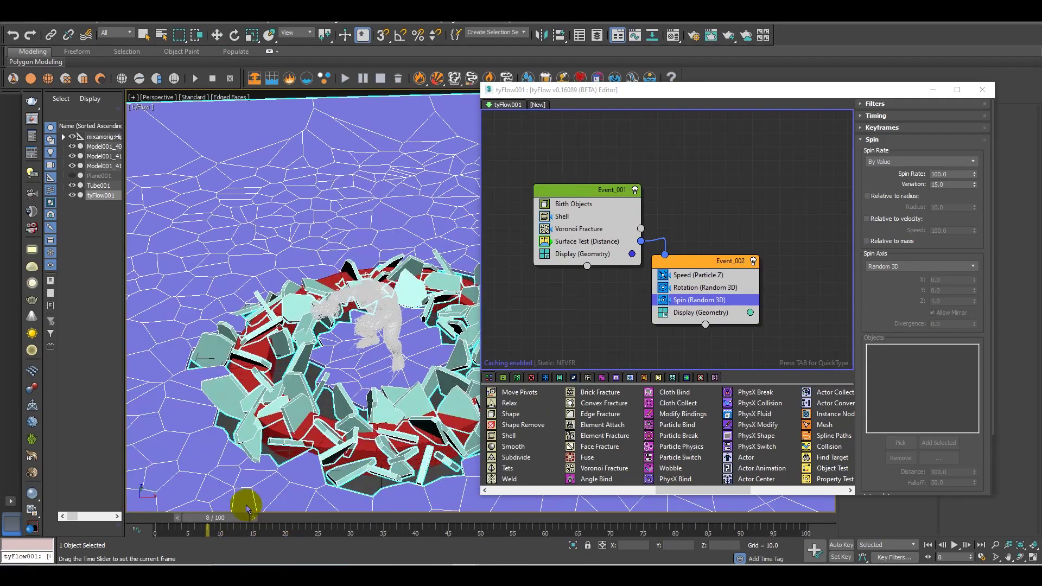
{"action": "scroll", "coordinate": [350, 338], "scroll_direction": "down", "scroll_amount": 2}
{"action": "middle_click_drag", "start_coordinate": [349, 339], "coordinate": [380, 347], "text": "alt"}
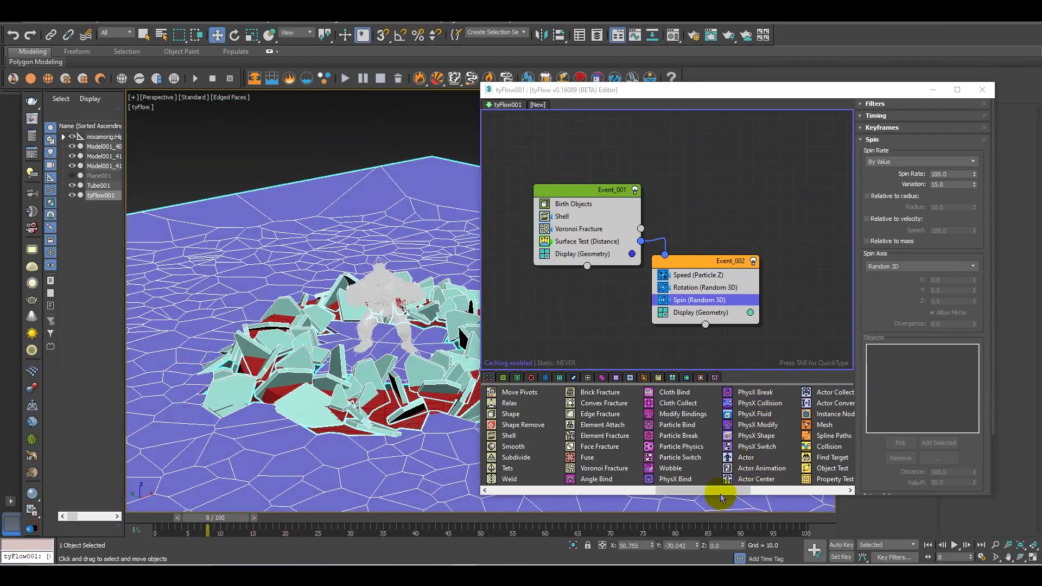
- Add a Time Test operator above Display in Event_002, with a test value of 5 and variation of 2
{"action": "left_click_drag", "start_coordinate": [719, 490], "coordinate": [831, 490]}
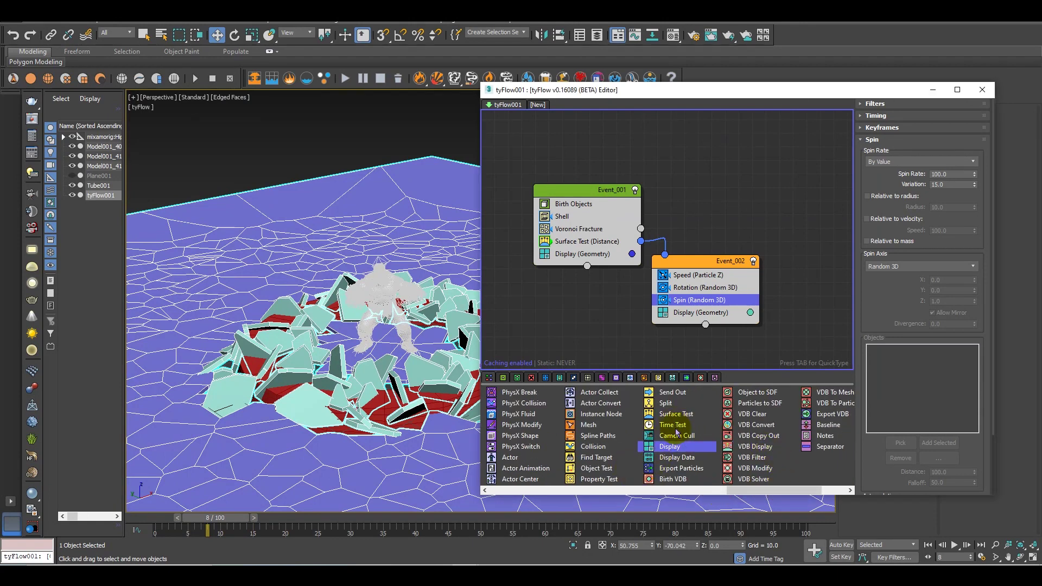
{"action": "left_click_drag", "start_coordinate": [677, 428], "coordinate": [697, 309]}
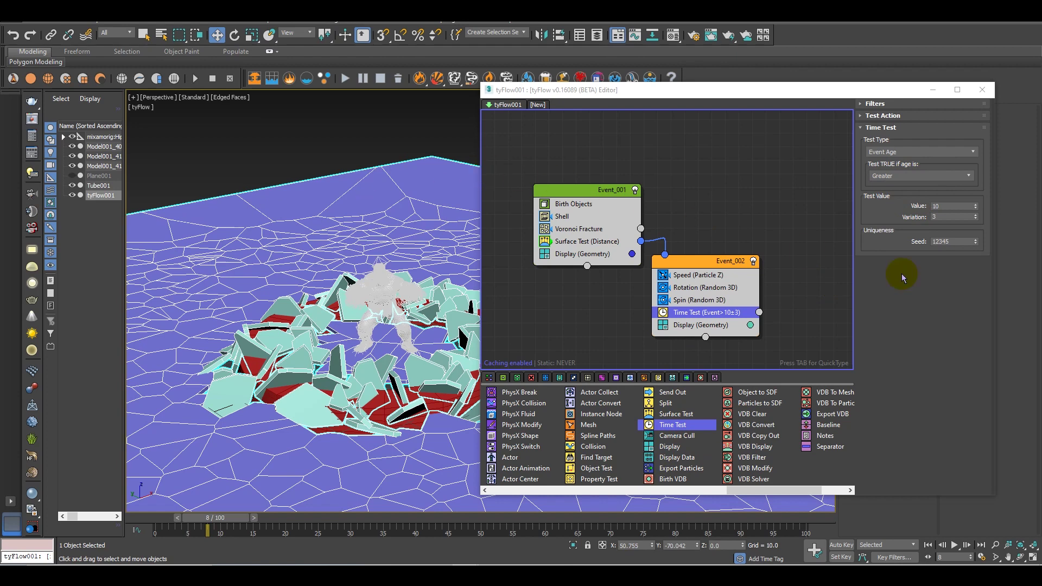
{"action": "left_click", "coordinate": [943, 207]}
{"action": "double_click", "coordinate": [944, 208]}
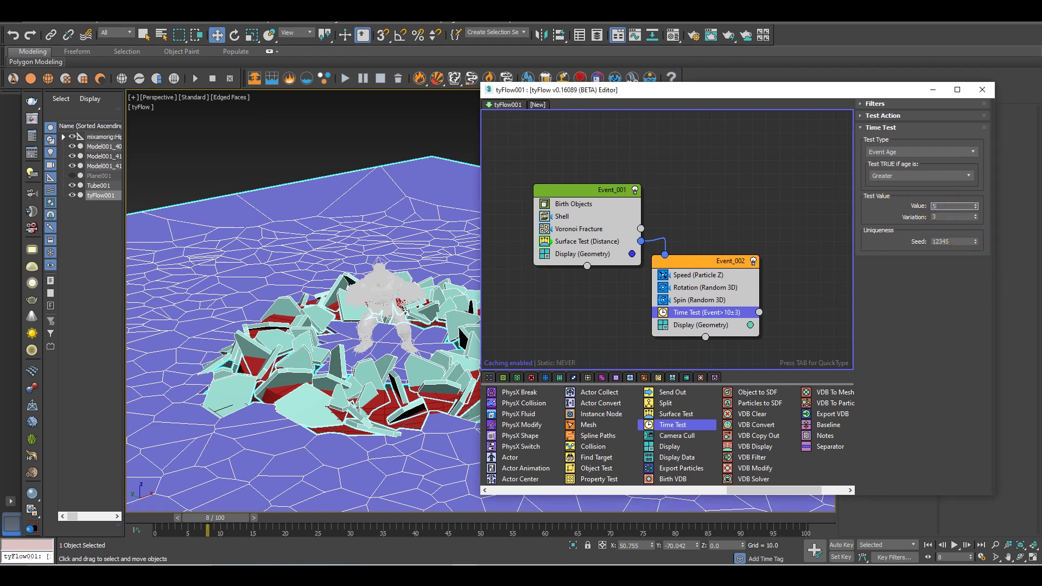
{"action": "left_click", "coordinate": [939, 217]}
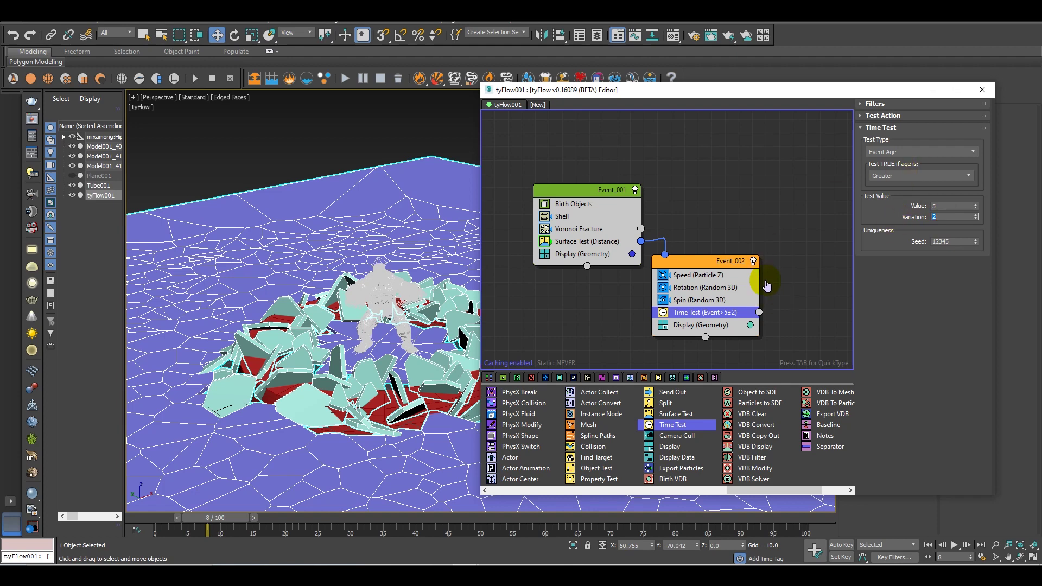
- Create a new event containing a Display operator and connect the Time Test output of Event_002 to it
{"action": "middle_click_drag", "start_coordinate": [765, 284], "coordinate": [648, 213]}
{"action": "left_click", "coordinate": [598, 259]}
{"action": "left_click_drag", "start_coordinate": [600, 262], "coordinate": [684, 277]}
- Add a PhysX Shape operator above Display in Event_003 and preview the simulation up to frame 47, returning to frame 6
{"action": "middle_click_drag", "start_coordinate": [268, 329], "coordinate": [284, 342], "text": "alt"}
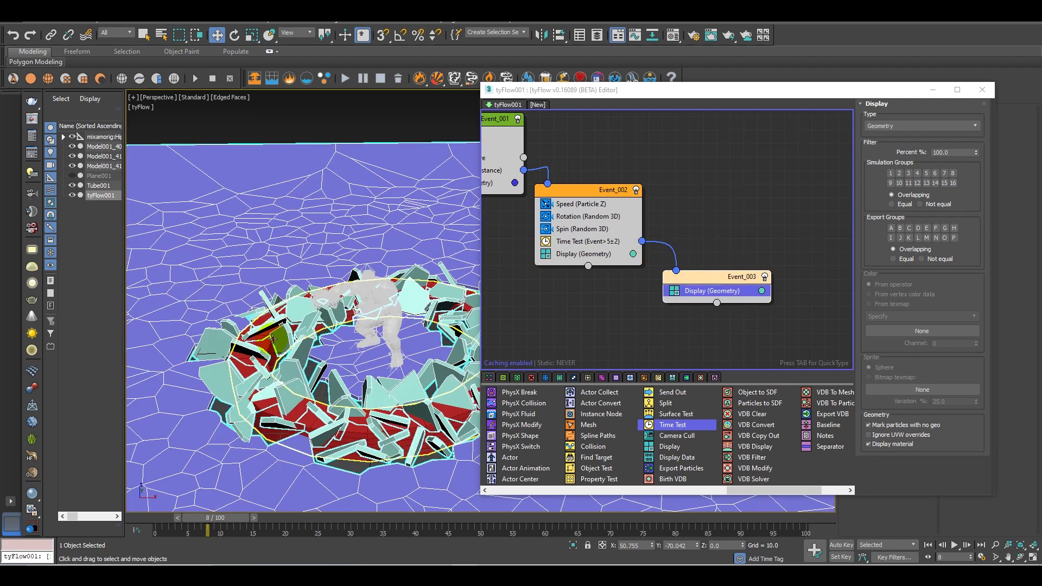
{"action": "middle_click_drag", "start_coordinate": [289, 345], "coordinate": [280, 351], "text": "alt"}
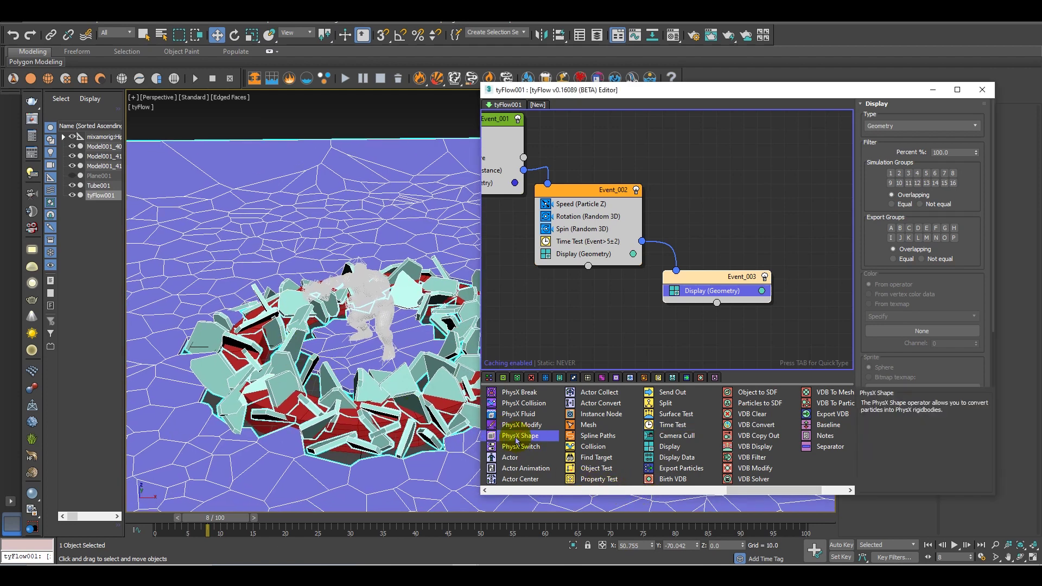
{"action": "left_click_drag", "start_coordinate": [725, 285], "coordinate": [726, 287]}
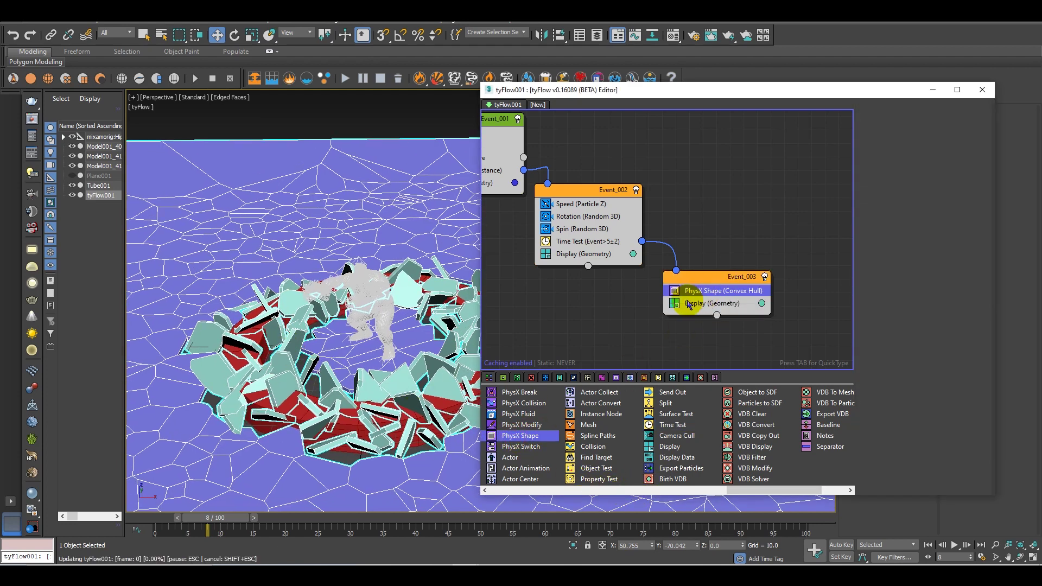
{"action": "left_click_drag", "start_coordinate": [251, 518], "coordinate": [473, 517]}
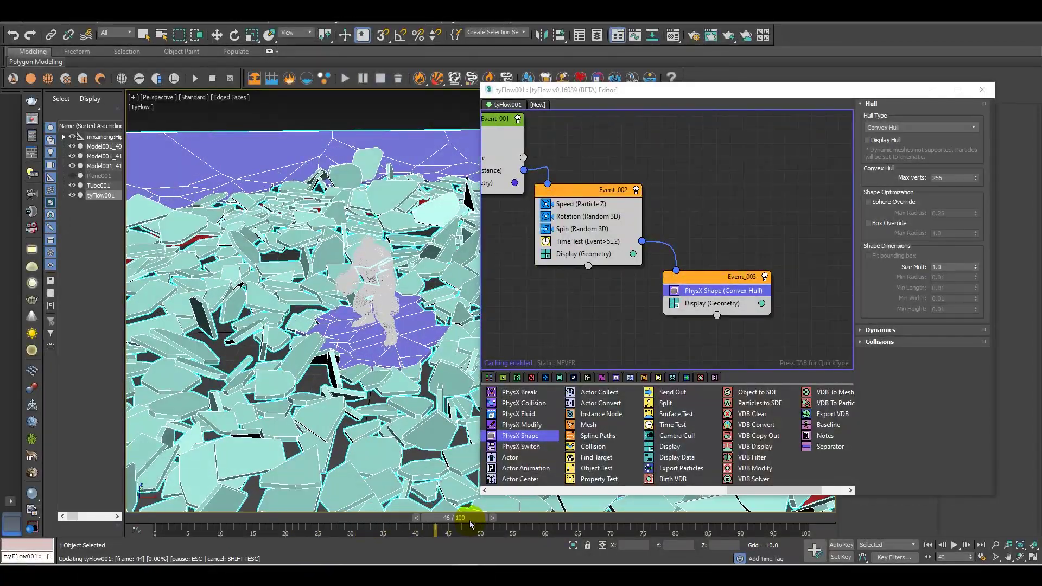
{"action": "scroll", "coordinate": [419, 407], "scroll_direction": "down", "scroll_amount": 3}
{"action": "middle_click_drag", "start_coordinate": [419, 407], "coordinate": [433, 423], "text": "alt"}
{"action": "scroll", "coordinate": [432, 423], "scroll_direction": "down", "scroll_amount": 3}
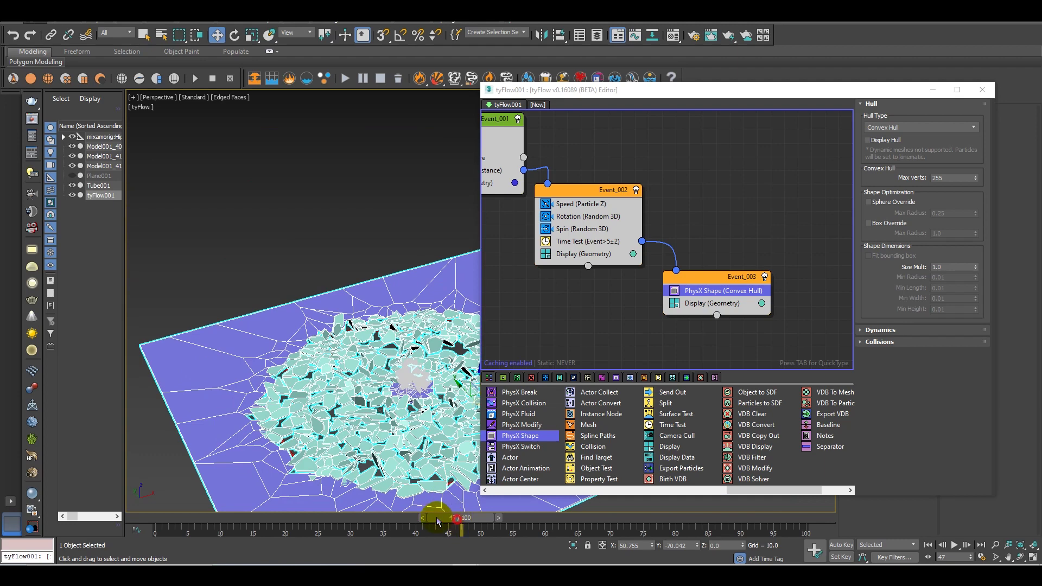
{"action": "left_click_drag", "start_coordinate": [438, 523], "coordinate": [182, 520]}
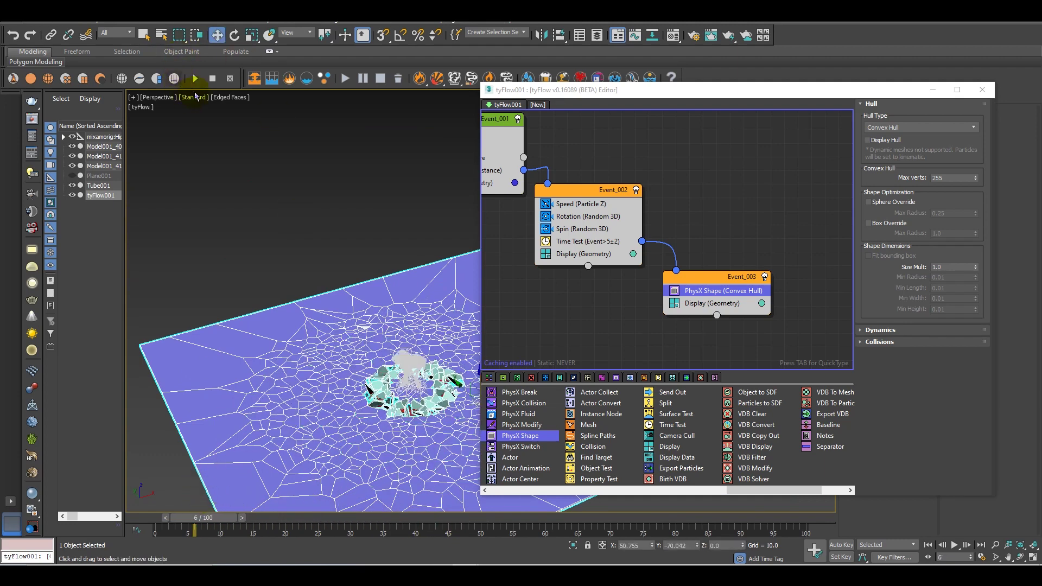
- Switch the perspective viewport shading to Clay, turn off edged faces, and clear the selection
{"action": "left_click", "coordinate": [230, 97]}
{"action": "left_click", "coordinate": [262, 154]}
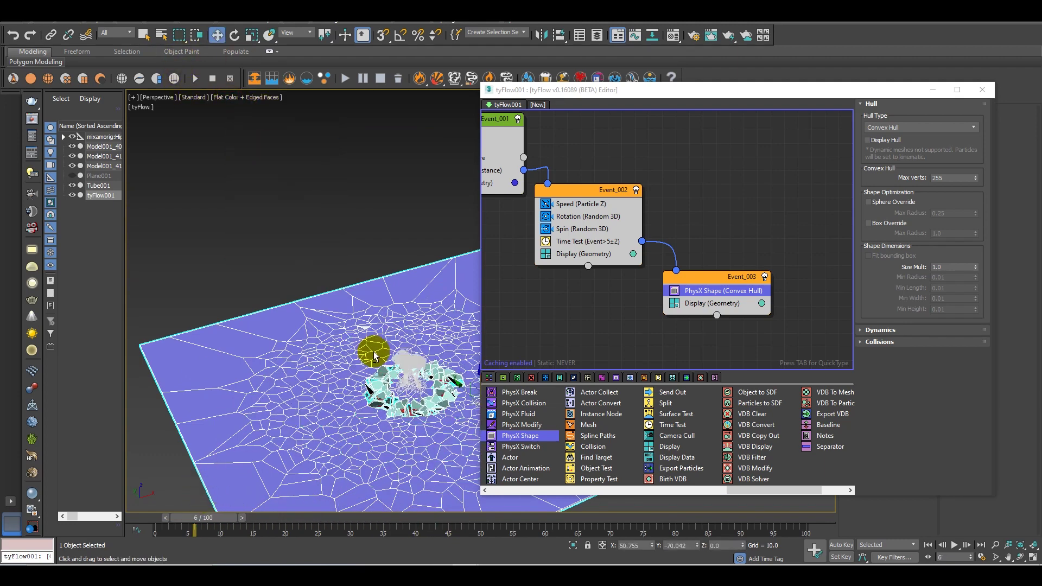
{"action": "left_click", "coordinate": [265, 100]}
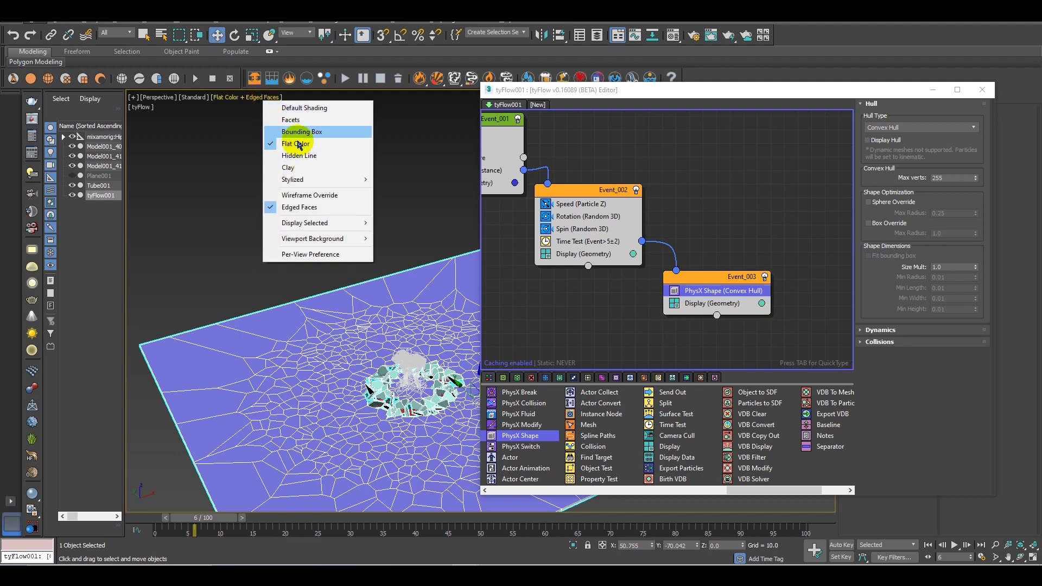
{"action": "left_click", "coordinate": [293, 169]}
{"action": "mouse_move", "coordinate": [386, 362]}
{"action": "middle_mouse_down"}
{"action": "mouse_move", "coordinate": [347, 354]}
{"action": "mouse_move", "coordinate": [360, 330]}
{"action": "mouse_move", "coordinate": [362, 261]}
{"action": "middle_mouse_up"}
{"action": "key", "text": "F4"}
{"action": "left_click", "coordinate": [362, 260]}
{"action": "scroll", "coordinate": [377, 386], "scroll_direction": "up", "scroll_amount": 3}
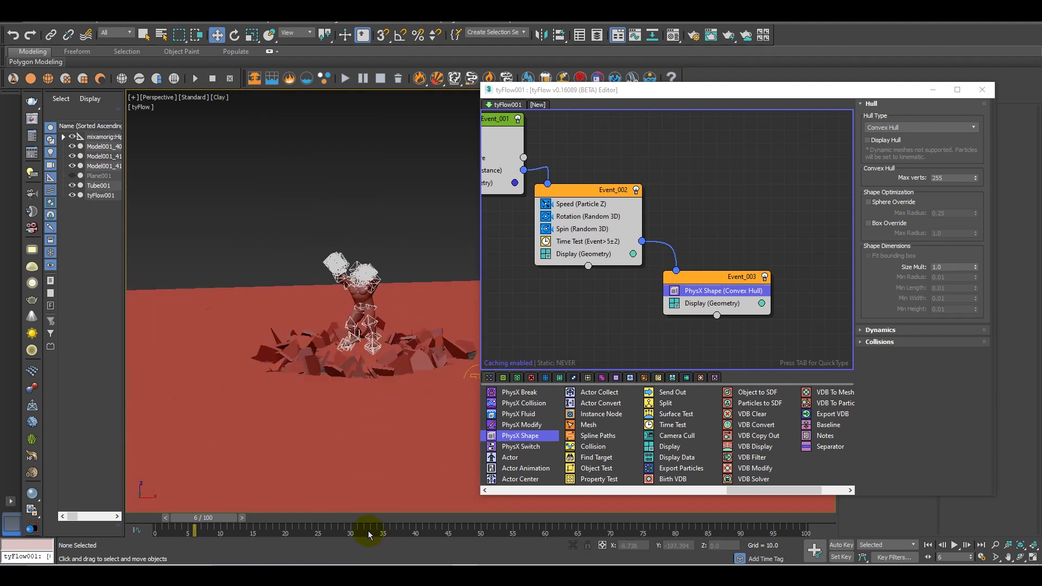
- At frame 0, select the character's bone helpers without the body and hair meshes and hide them
{"action": "left_click_drag", "start_coordinate": [221, 517], "coordinate": [181, 523]}
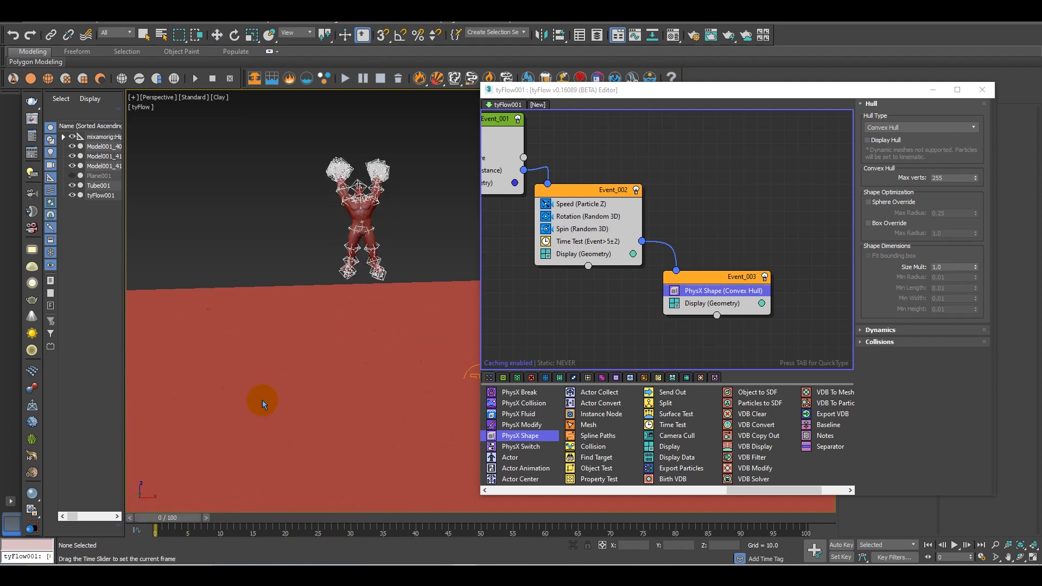
{"action": "key", "text": "w"}
{"action": "left_click", "coordinate": [277, 130]}
{"action": "left_click_drag", "start_coordinate": [401, 275], "coordinate": [406, 279]}
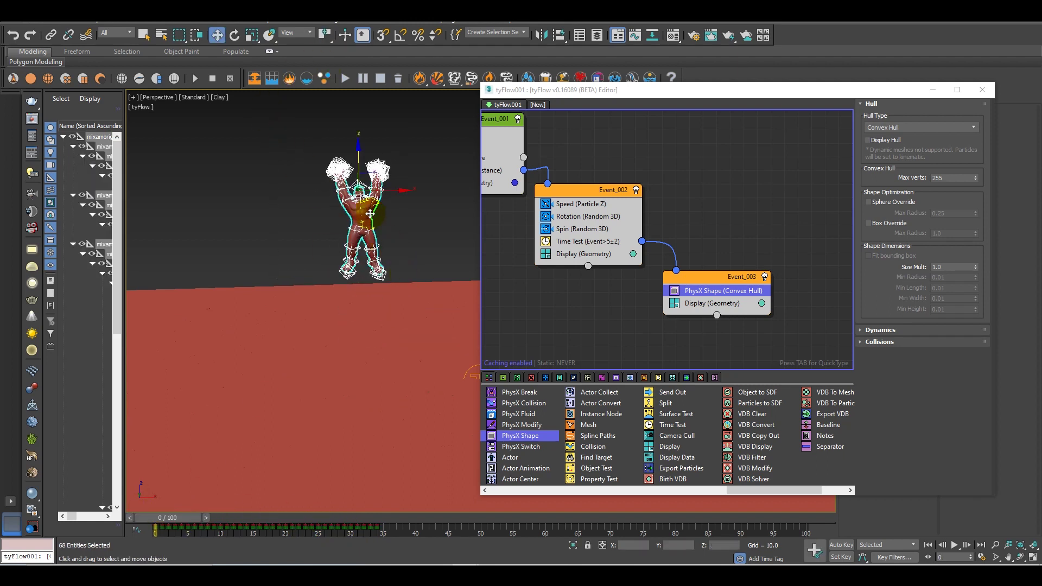
{"action": "right_click", "coordinate": [363, 209]}
{"action": "scroll", "coordinate": [361, 184], "scroll_direction": "up", "scroll_amount": 10}
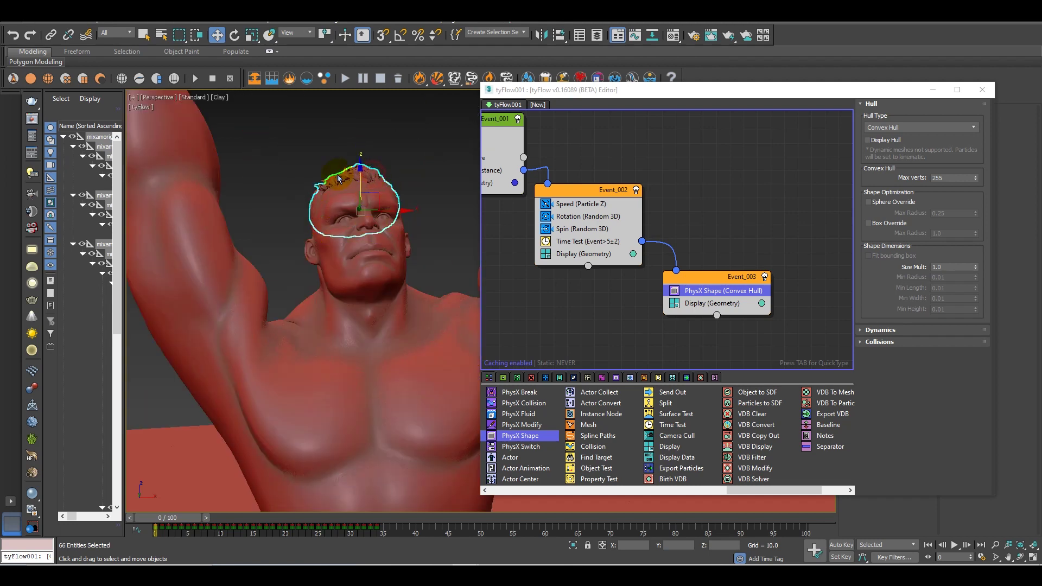
{"action": "left_click", "coordinate": [336, 176], "text": "alt"}
{"action": "scroll", "coordinate": [336, 178], "scroll_direction": "up", "scroll_amount": 4}
{"action": "left_click", "coordinate": [309, 192], "text": "alt"}
{"action": "scroll", "coordinate": [332, 253], "scroll_direction": "down", "scroll_amount": 10}
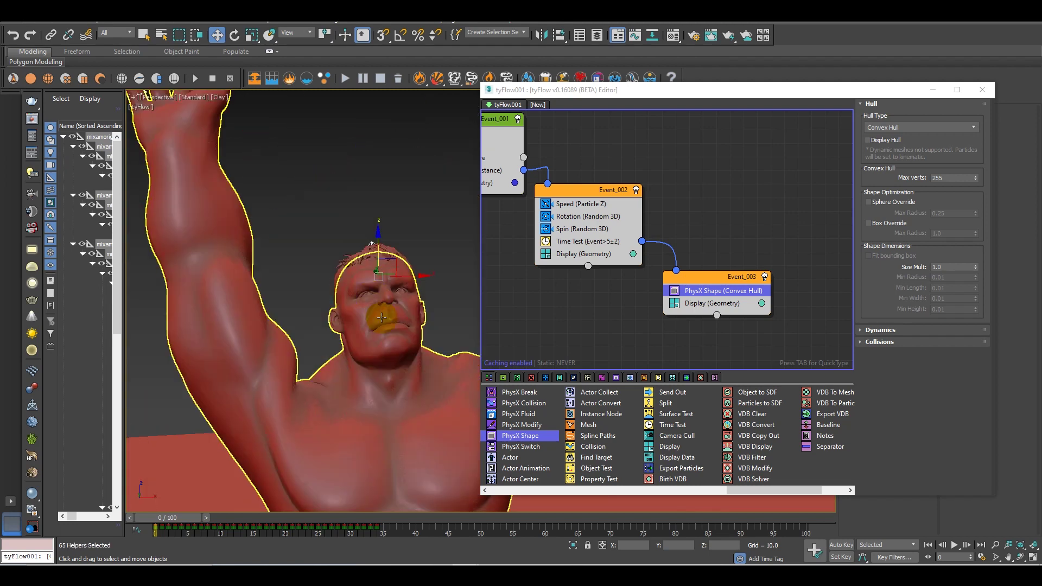
{"action": "right_click", "coordinate": [331, 251]}
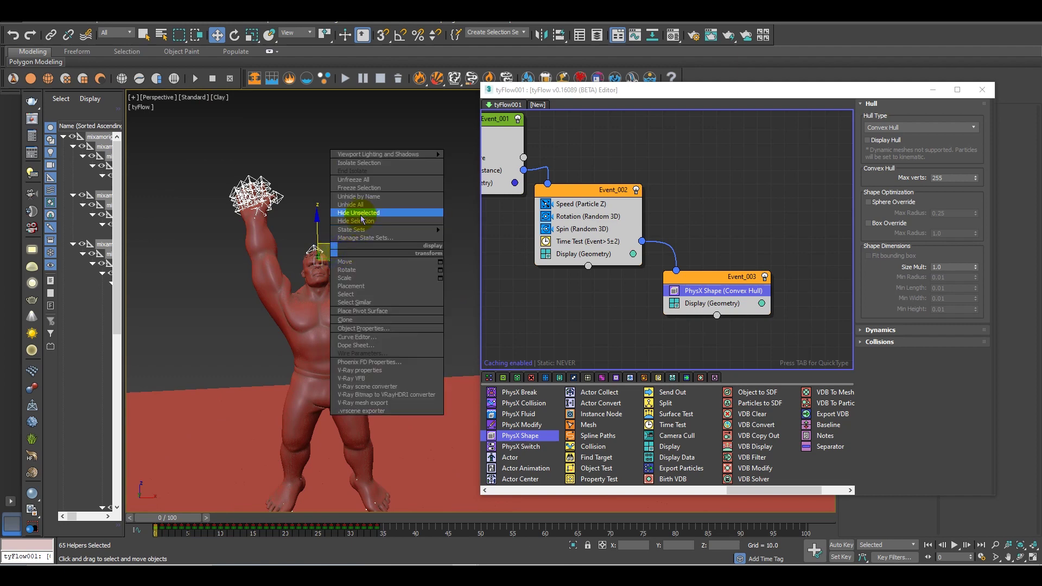
{"action": "left_click", "coordinate": [353, 220]}
- Advance the timeline to frame 12 and on to frame 15, examining the fragments' lift against the Spin settings
{"action": "middle_click_drag", "start_coordinate": [386, 374], "coordinate": [387, 236]}
{"action": "left_click_drag", "start_coordinate": [158, 519], "coordinate": [247, 497]}
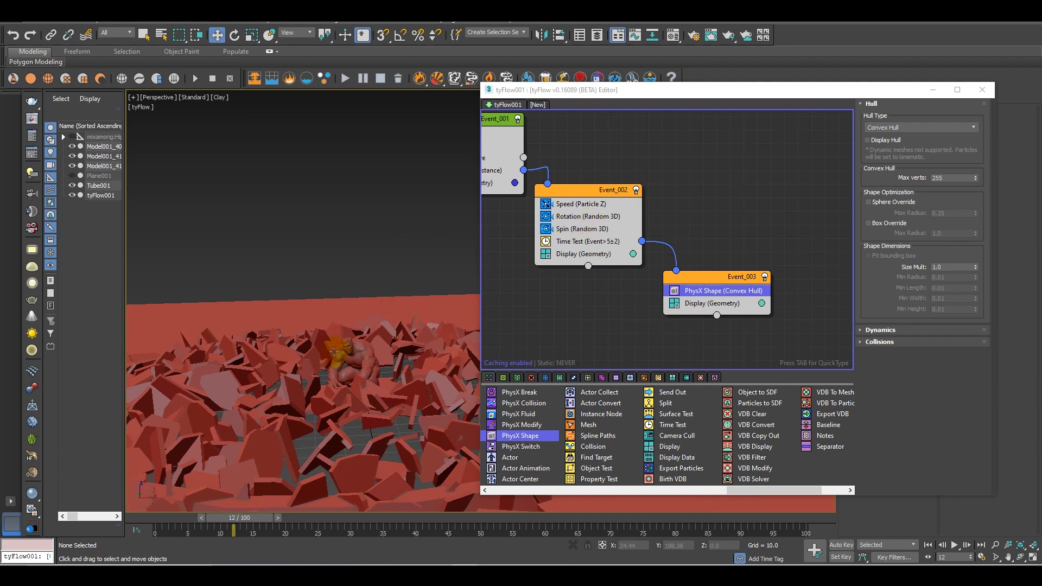
{"action": "left_click", "coordinate": [591, 229]}
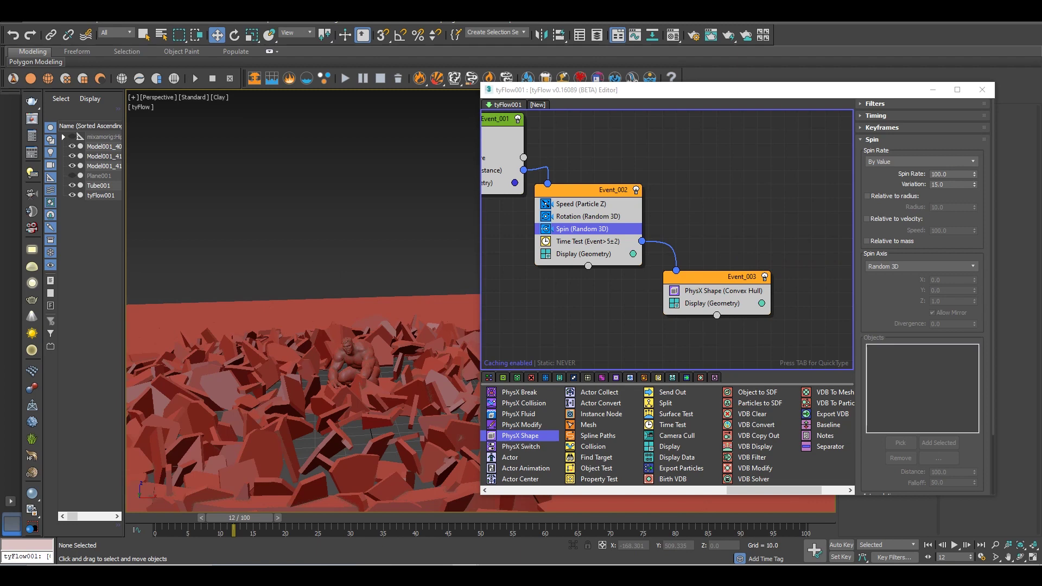
{"action": "middle_click_drag", "start_coordinate": [409, 377], "coordinate": [404, 346]}
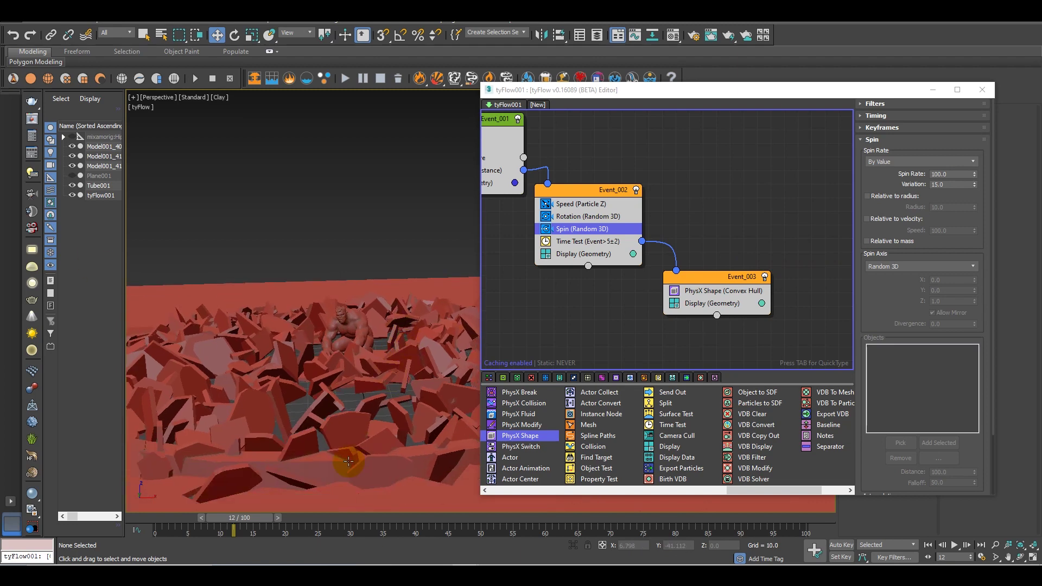
{"action": "left_click_drag", "start_coordinate": [251, 517], "coordinate": [240, 497]}
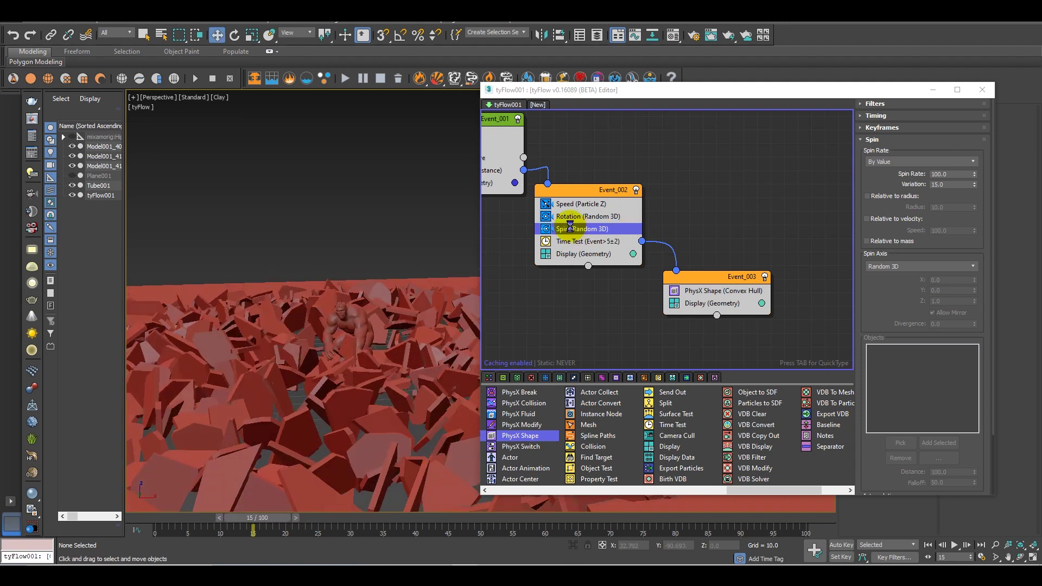
- Set the magnitude of the Speed operator in Event_002 to 1
{"action": "left_click", "coordinate": [597, 209]}
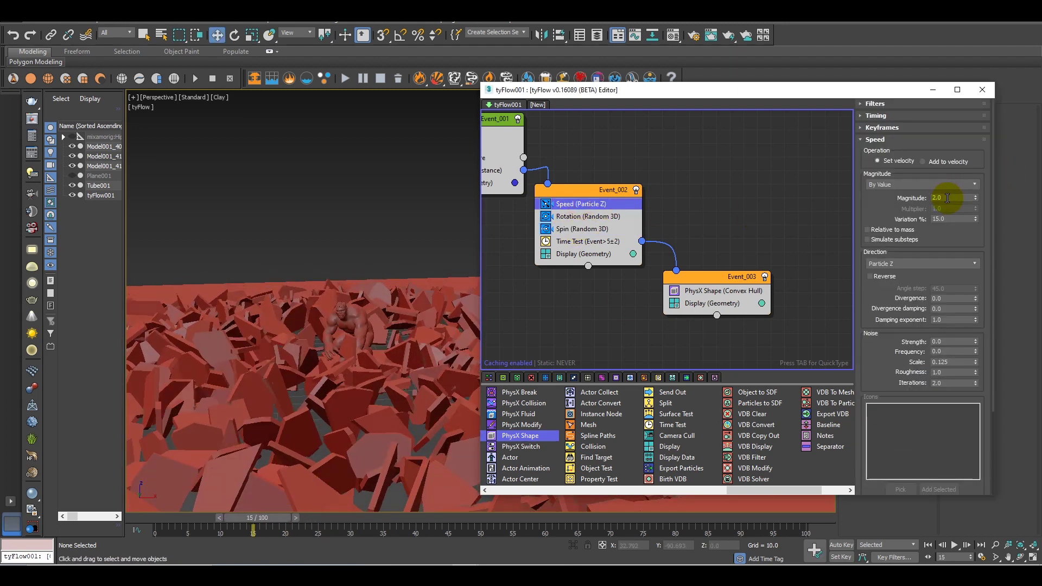
{"action": "type", "text": "1"}
{"action": "key", "text": "Return"}
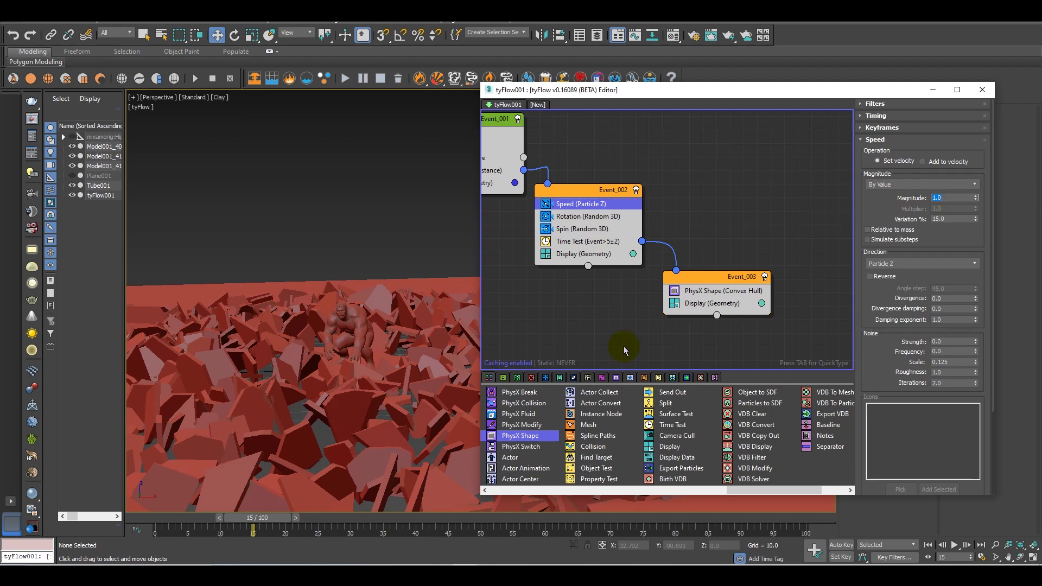
- Check the remaining Speed settings and inspect the slower fragments up close at frame 8
{"action": "middle_click_drag", "start_coordinate": [352, 361], "coordinate": [361, 326], "text": "alt"}
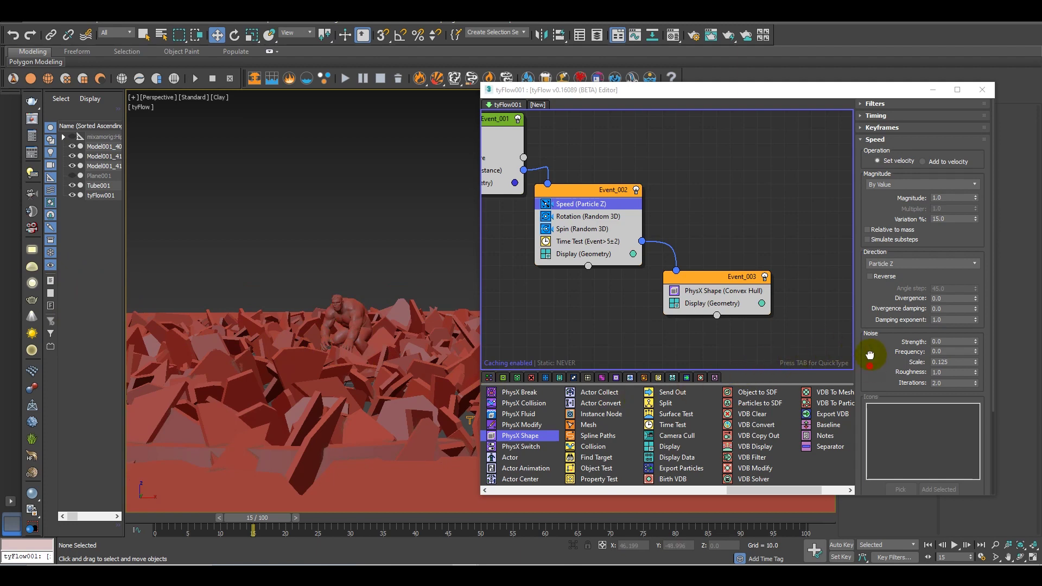
{"action": "left_click_drag", "start_coordinate": [870, 356], "coordinate": [878, 204]}
{"action": "middle_click_drag", "start_coordinate": [318, 353], "coordinate": [221, 523], "text": "alt"}
{"action": "left_click_drag", "start_coordinate": [256, 522], "coordinate": [216, 513]}
{"action": "middle_click_drag", "start_coordinate": [322, 353], "coordinate": [281, 356], "text": "alt"}
{"action": "scroll", "coordinate": [282, 355], "scroll_direction": "up", "scroll_amount": 3}
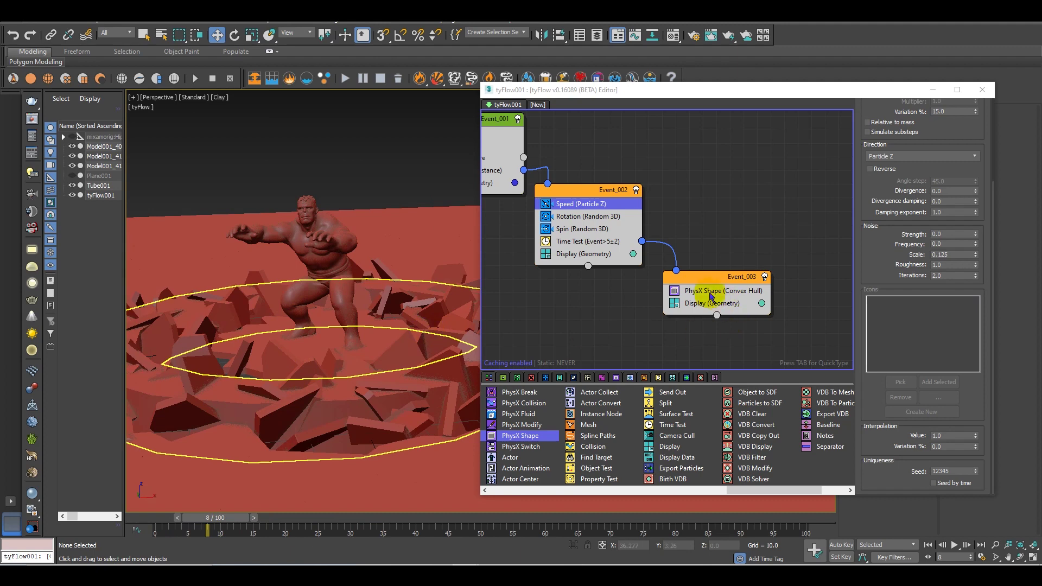
- Add a Voronoi Fracture operator to Event_003 above PhysX Shape
{"action": "left_click", "coordinate": [703, 279]}
{"action": "key", "text": "Tab"}
{"action": "type", "text": "v"}
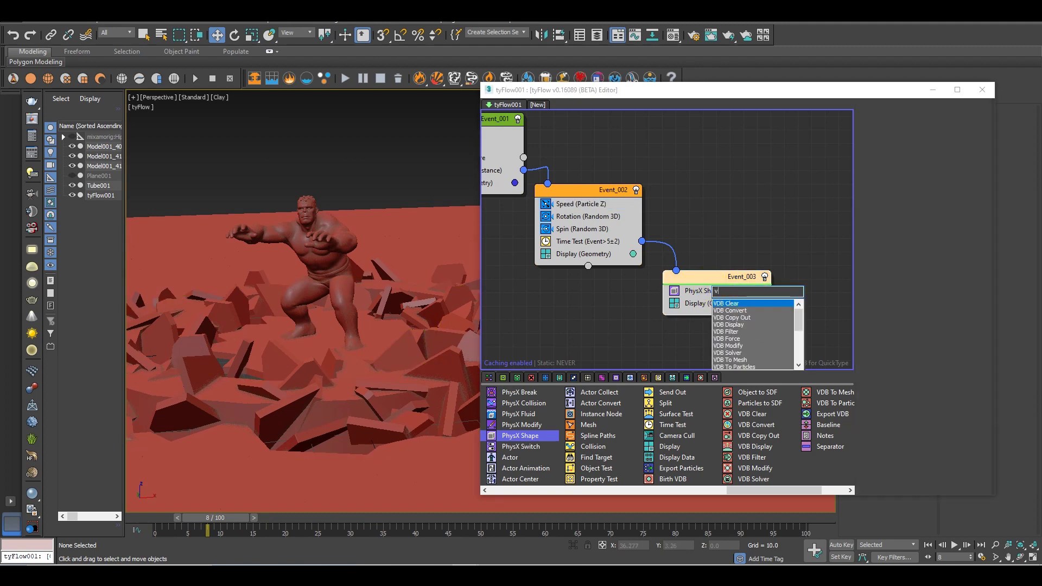
{"action": "type", "text": "oro"}
{"action": "key", "text": "Return"}
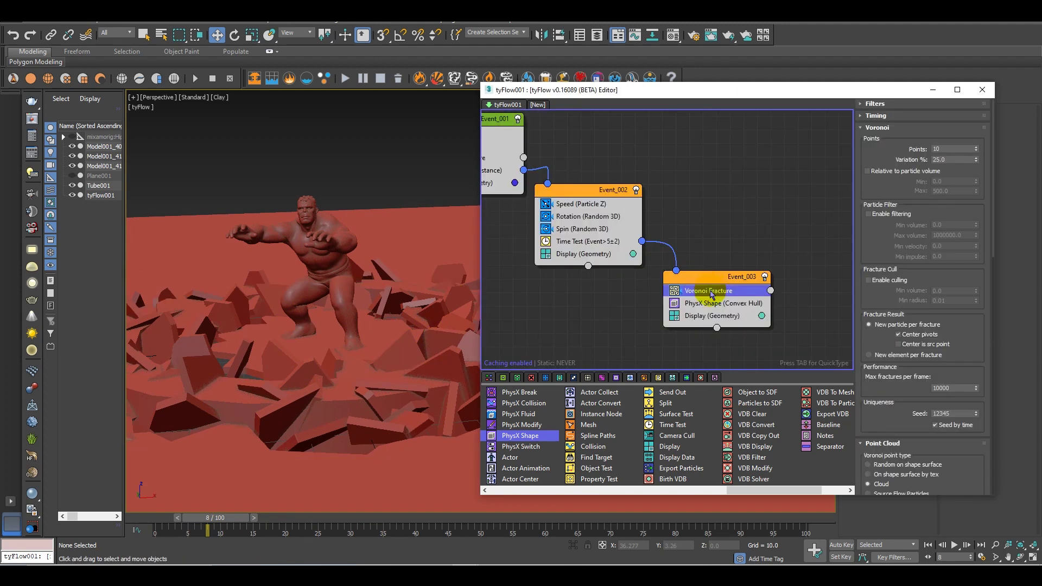
- Advance the timeline to frame 28 and on to frame 36 to examine the re-fractured debris
{"action": "left_click_drag", "start_coordinate": [233, 516], "coordinate": [358, 369]}
{"action": "scroll", "coordinate": [350, 383], "scroll_direction": "down", "scroll_amount": 8}
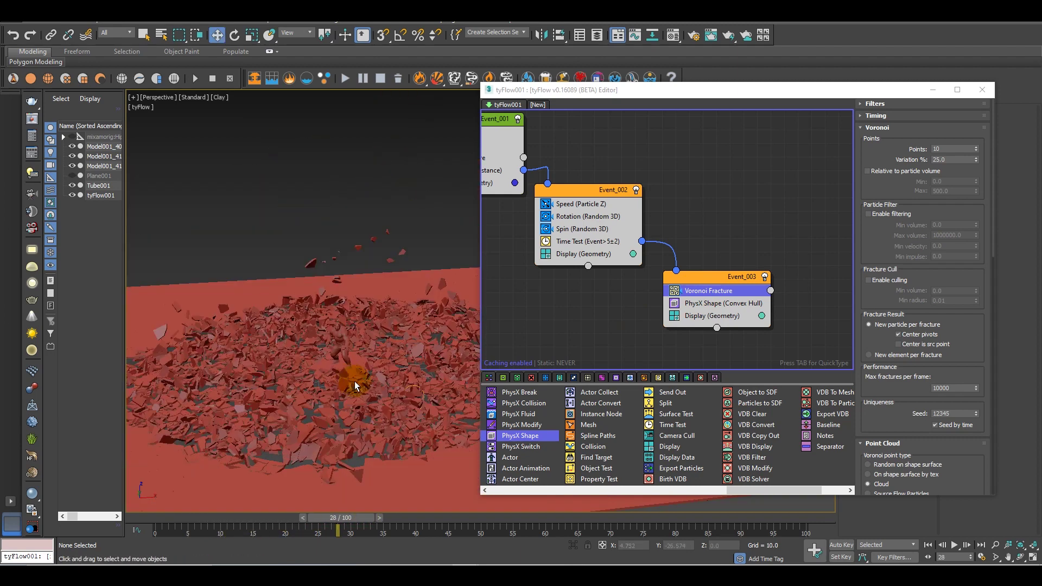
{"action": "left_click_drag", "start_coordinate": [351, 520], "coordinate": [402, 510]}
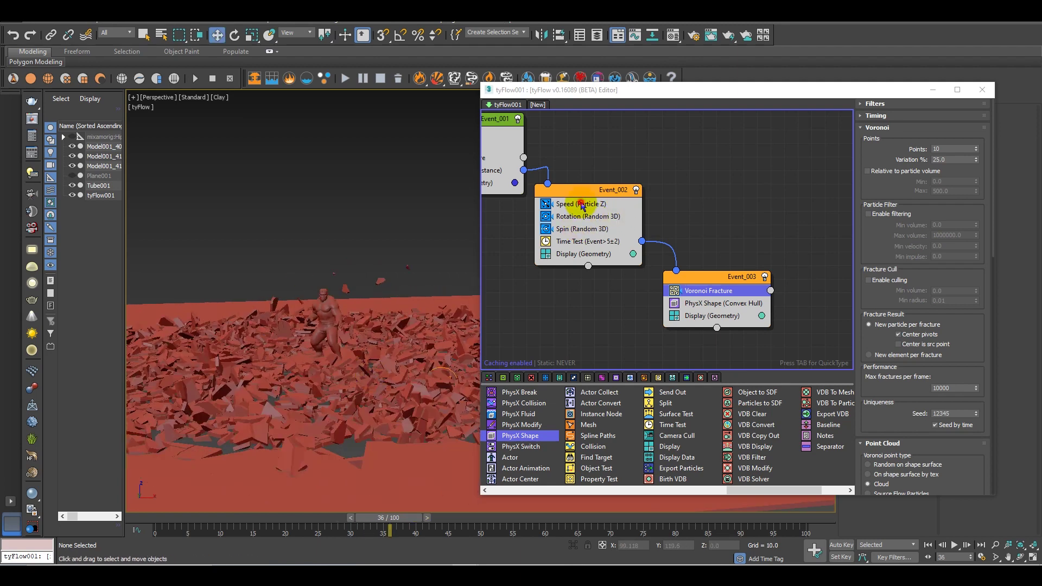
- Reduce the magnitude of the Speed operator in Event_002, trying 0.8 before settling on 0.58
{"action": "left_click", "coordinate": [568, 204]}
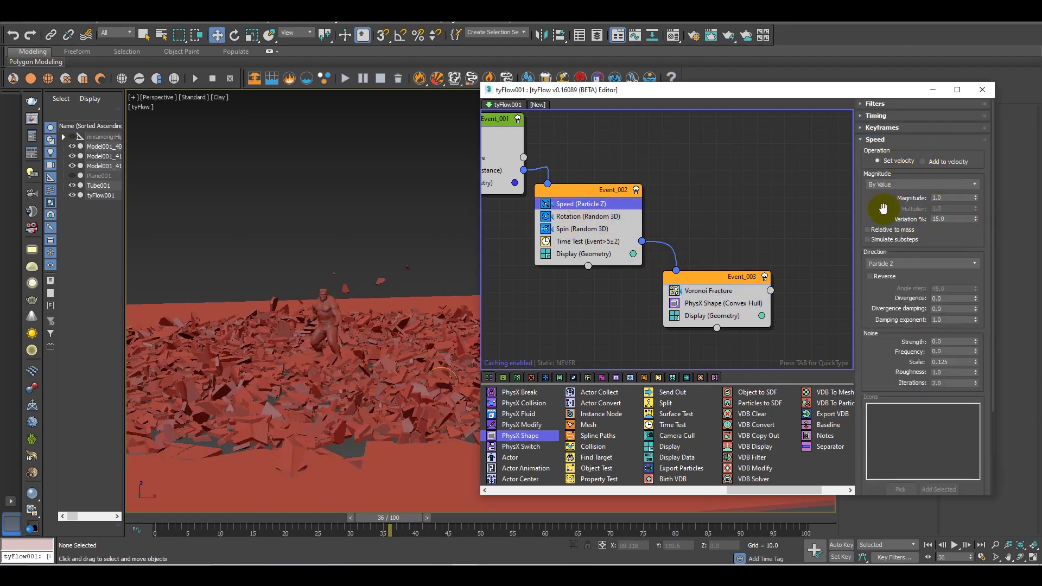
{"action": "double_click", "coordinate": [951, 198]}
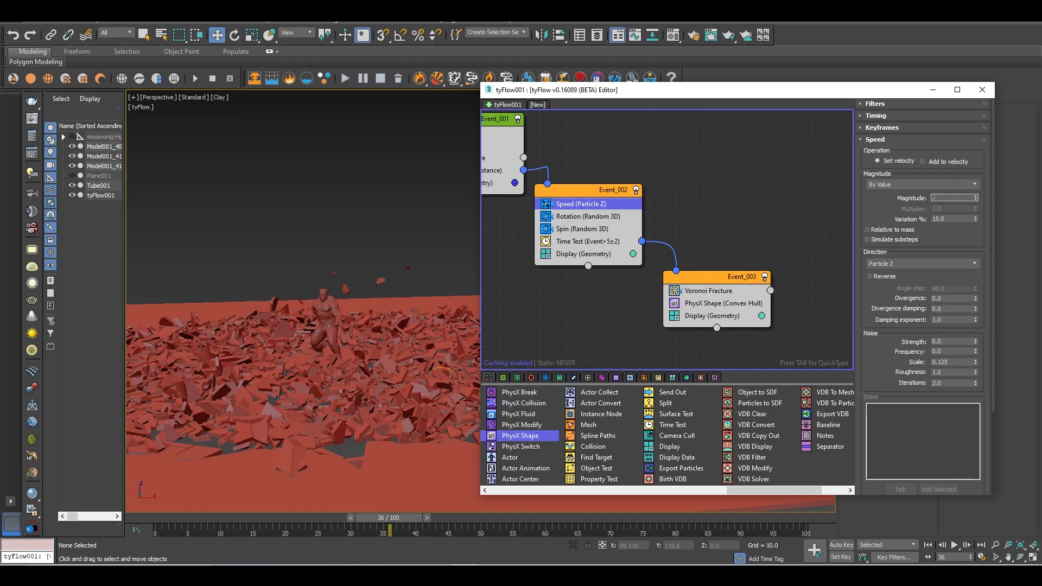
{"action": "key", "text": "Return"}
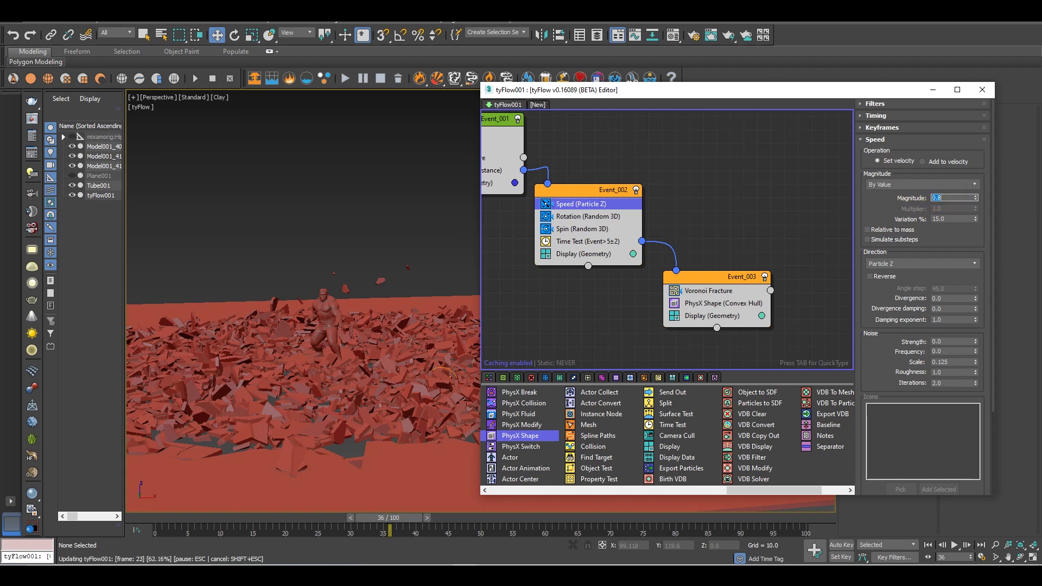
{"action": "type", "text": ".58"}
{"action": "key", "text": "Return"}
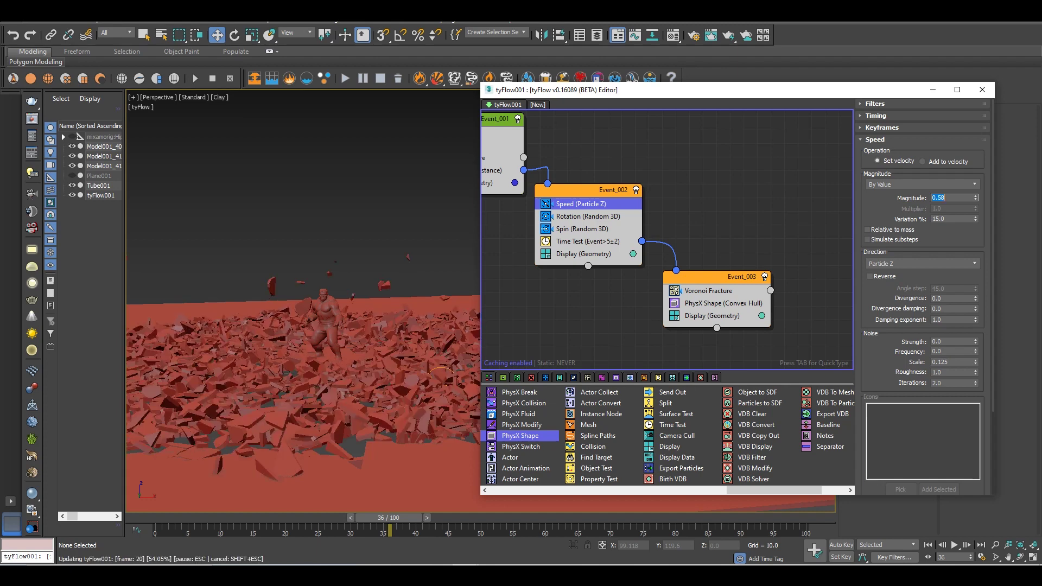
{"action": "left_click", "coordinate": [441, 374]}
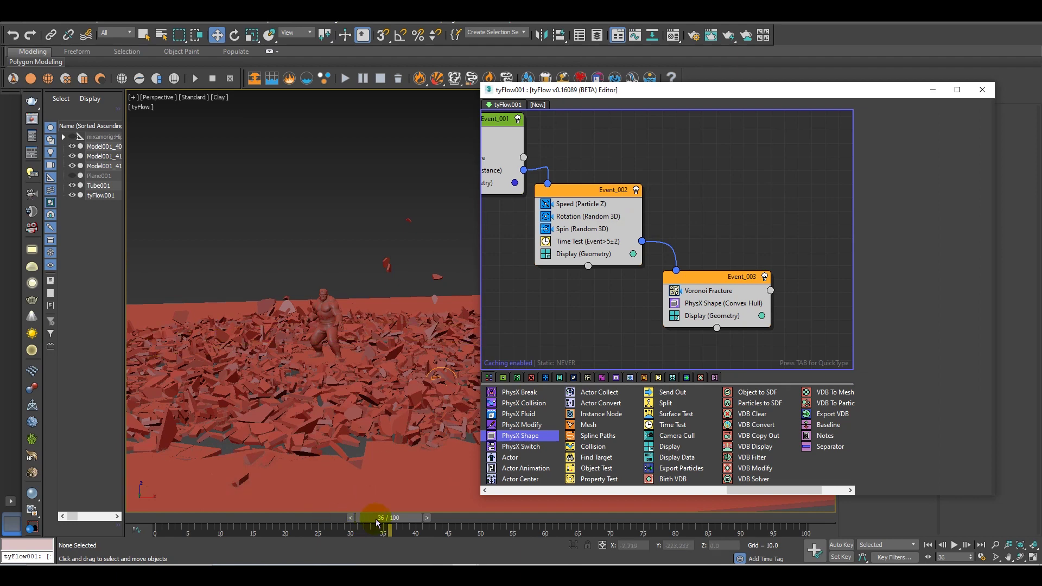
- Hide Tube001 in the scene and return the timeline to frame 0
{"action": "mouse_move", "coordinate": [387, 518]}
{"action": "left_mouse_down"}
{"action": "mouse_move", "coordinate": [175, 517]}
{"action": "mouse_move", "coordinate": [239, 518]}
{"action": "mouse_move", "coordinate": [255, 528]}
{"action": "mouse_move", "coordinate": [233, 525]}
{"action": "mouse_move", "coordinate": [380, 520]}
{"action": "mouse_move", "coordinate": [369, 521]}
{"action": "left_mouse_up"}
{"action": "left_click", "coordinate": [71, 186]}
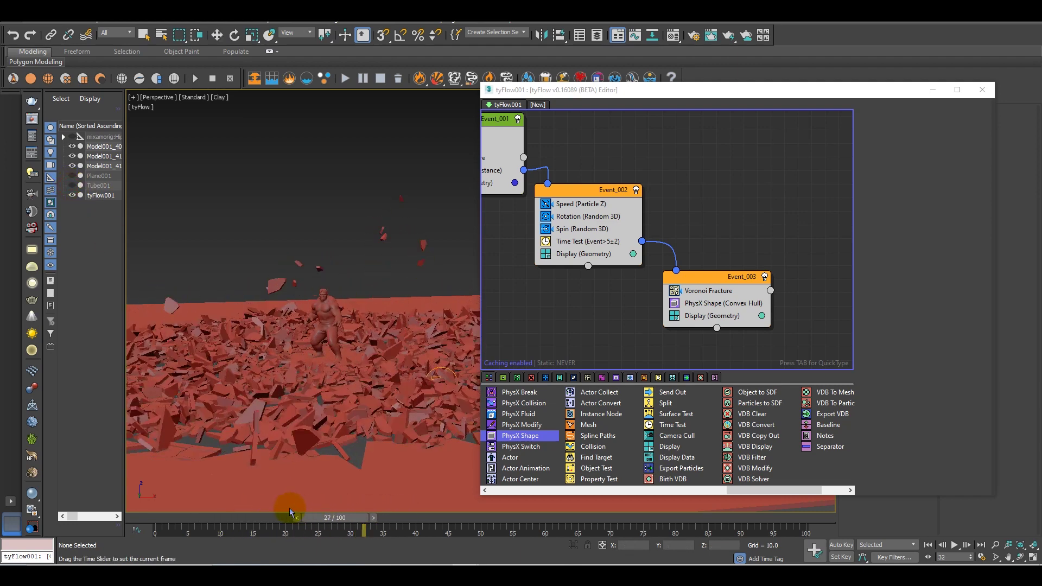
{"action": "left_click_drag", "start_coordinate": [290, 512], "coordinate": [179, 518]}
{"action": "left_click", "coordinate": [312, 409]}
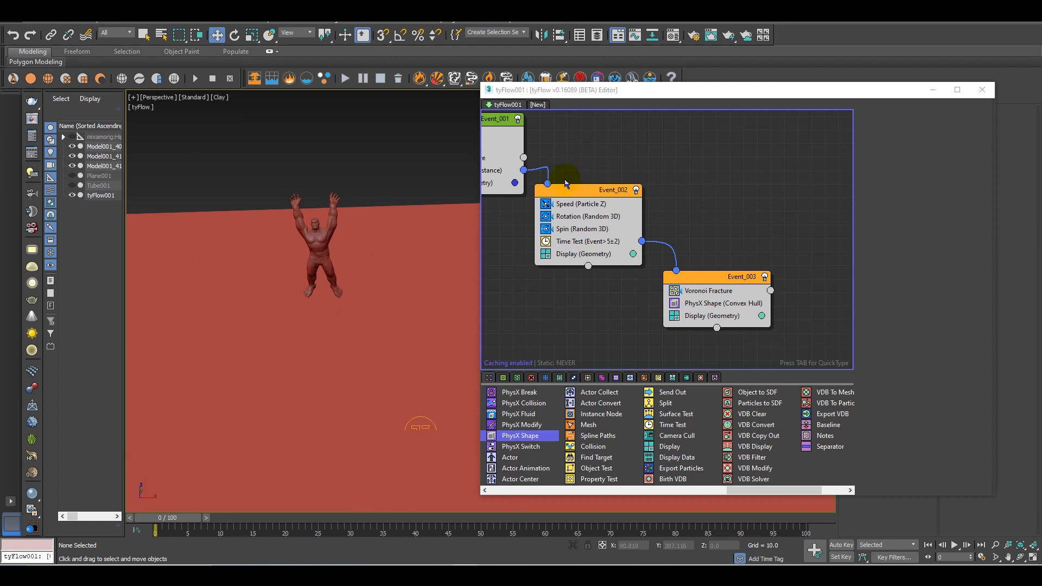
- Set the number of points of the Voronoi Fracture operator in Event_001 to 2000
{"action": "middle_click_drag", "start_coordinate": [571, 180], "coordinate": [650, 237]}
{"action": "left_click", "coordinate": [534, 215]}
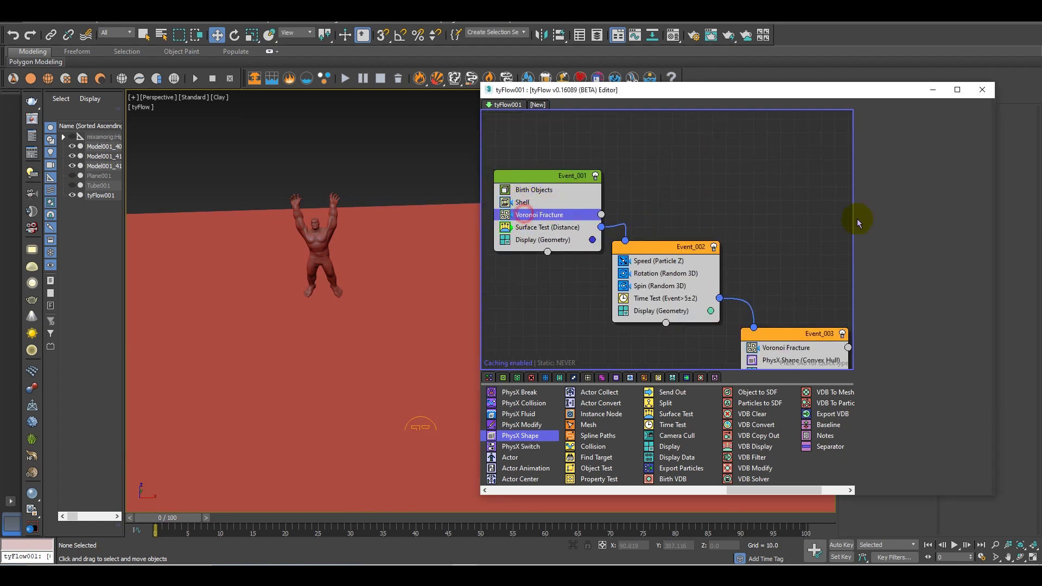
{"action": "double_click", "coordinate": [950, 150]}
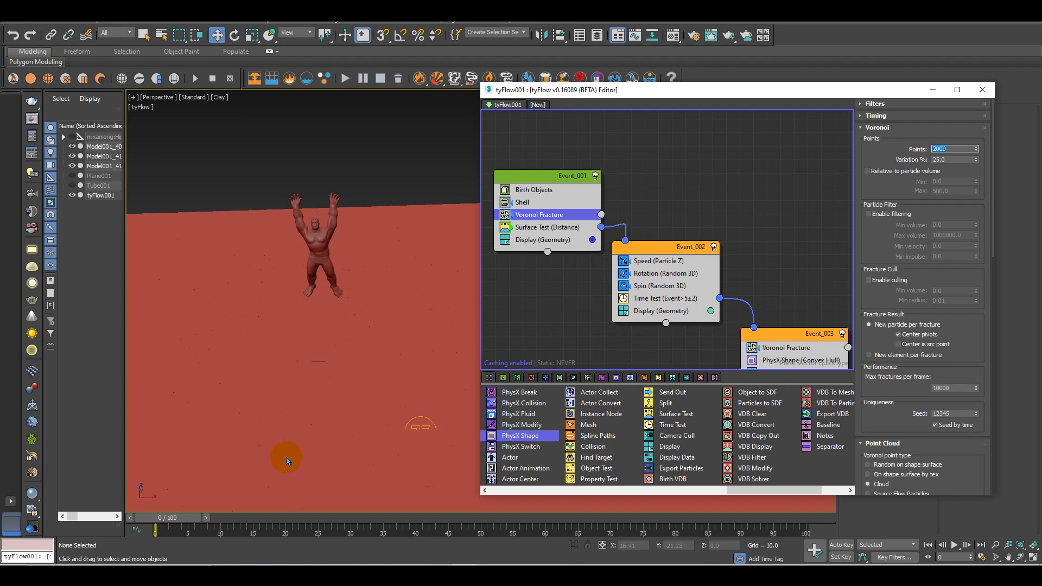
- Advance the simulation to frame 23, then go back to frame 11 and examine the fragments around the character up close
{"action": "left_click_drag", "start_coordinate": [199, 520], "coordinate": [335, 521]}
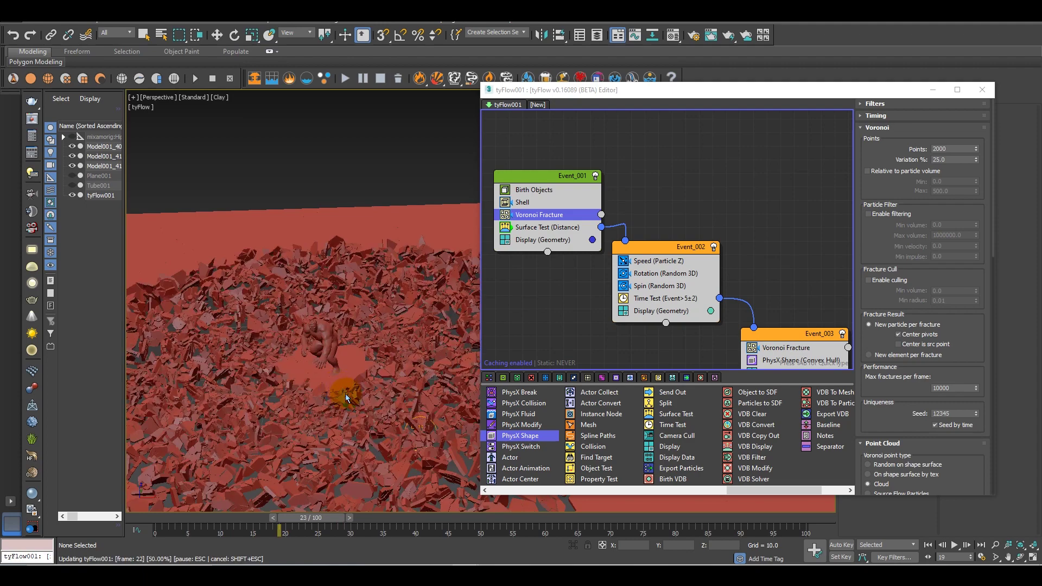
{"action": "mouse_move", "coordinate": [344, 408]}
{"action": "middle_mouse_down", "text": "alt"}
{"action": "mouse_move", "coordinate": [336, 377]}
{"action": "mouse_move", "coordinate": [348, 391]}
{"action": "middle_mouse_up", "text": "alt"}
{"action": "mouse_move", "coordinate": [312, 525]}
{"action": "left_mouse_down"}
{"action": "mouse_move", "coordinate": [187, 523]}
{"action": "mouse_move", "coordinate": [302, 528]}
{"action": "left_mouse_up"}
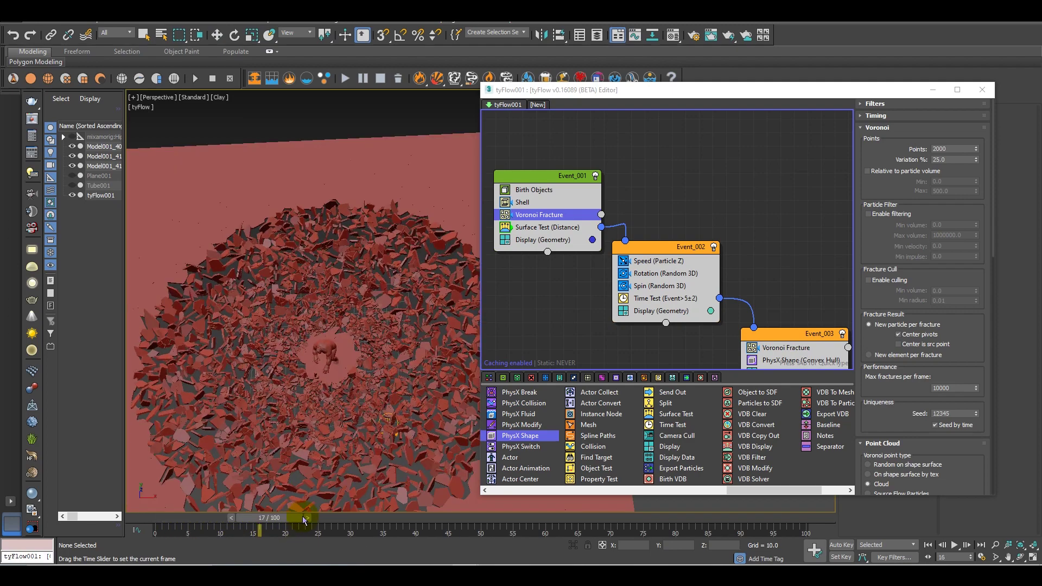
{"action": "left_click_drag", "start_coordinate": [301, 519], "coordinate": [257, 519]}
{"action": "scroll", "coordinate": [373, 400], "scroll_direction": "up", "scroll_amount": 6}
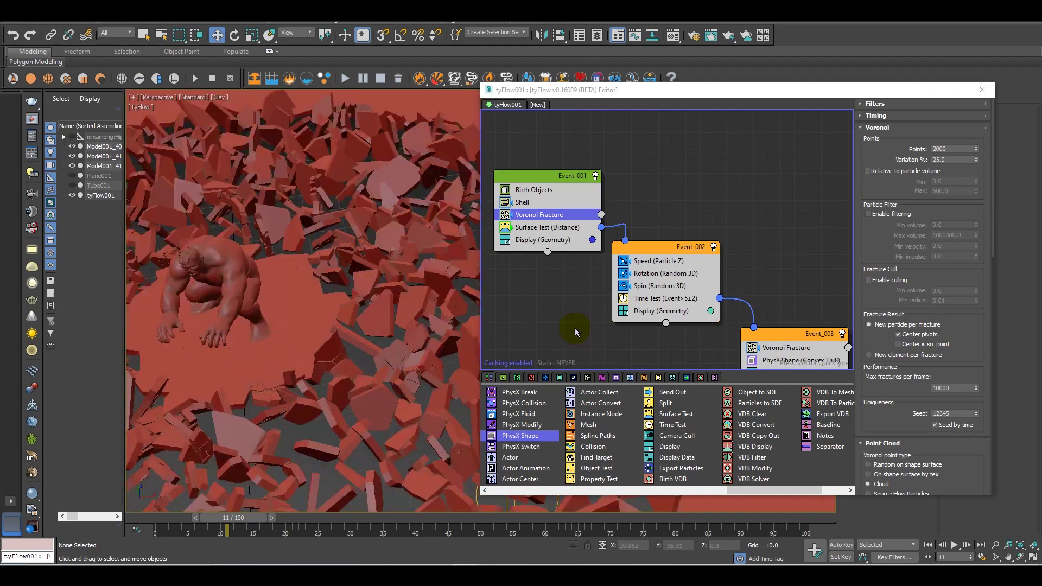
- Set the interpolation value of the Rotation operator in Event_002 to 0.12
{"action": "left_click", "coordinate": [654, 275]}
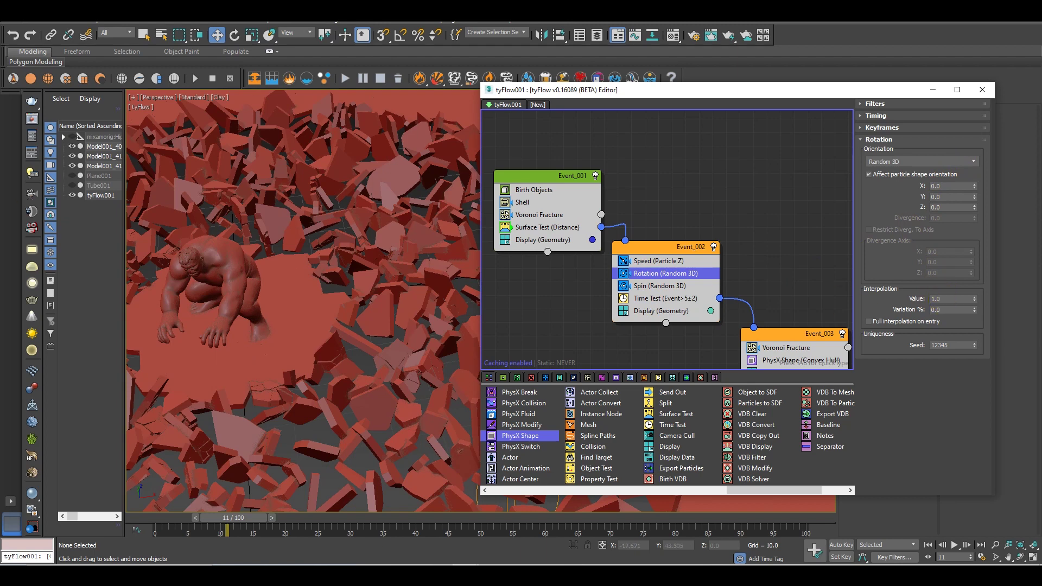
{"action": "double_click", "coordinate": [950, 298]}
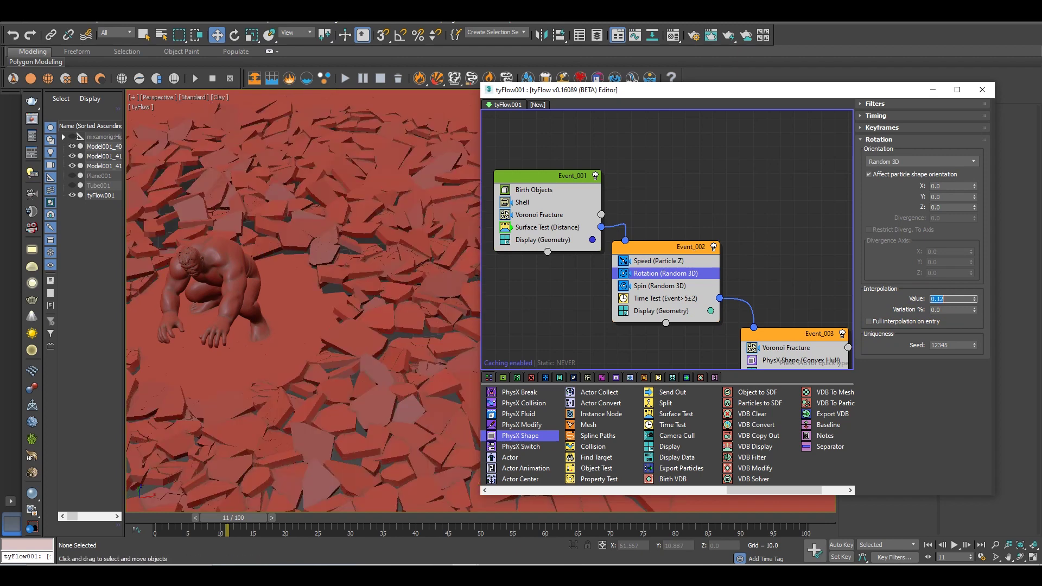
{"action": "middle_click_drag", "start_coordinate": [521, 321], "coordinate": [291, 486], "text": "alt"}
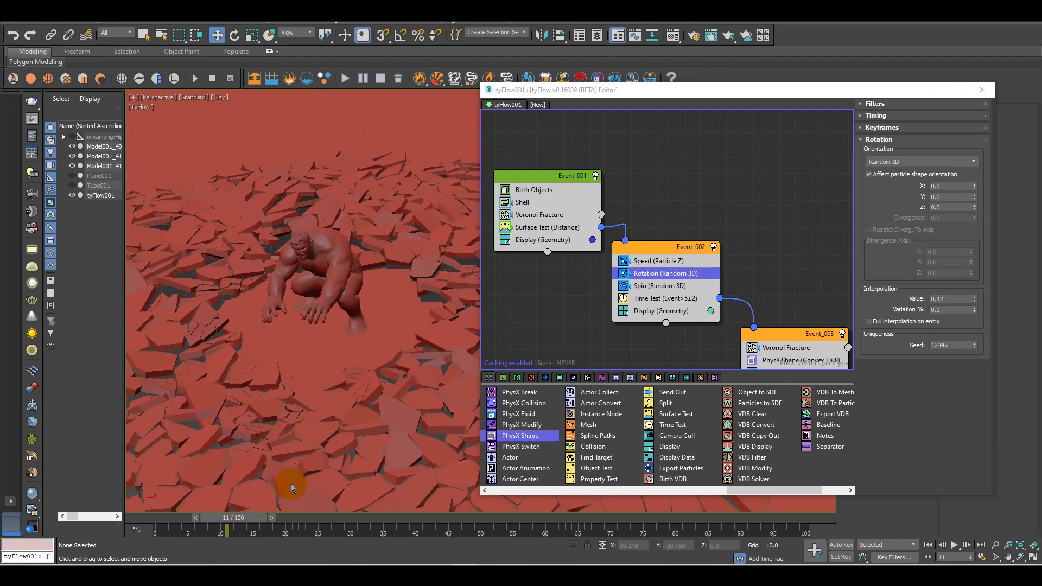
- Advance the timeline to frame 25 and inspect the debris around the character from a low angle
{"action": "left_click_drag", "start_coordinate": [208, 525], "coordinate": [302, 537]}
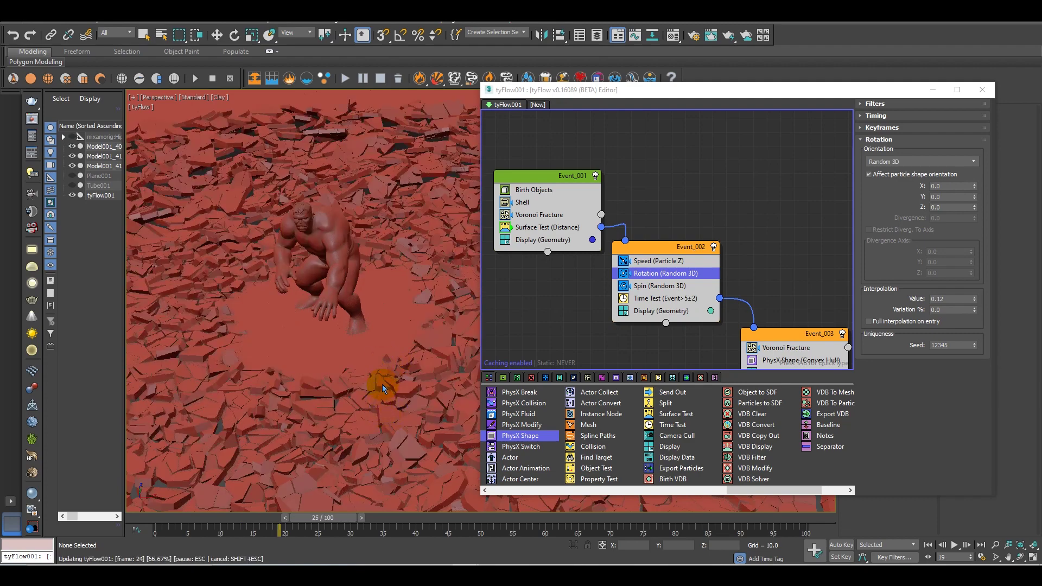
{"action": "scroll", "coordinate": [378, 375], "scroll_direction": "down", "scroll_amount": 4}
{"action": "middle_click_drag", "start_coordinate": [359, 401], "coordinate": [368, 375], "text": "alt"}
{"action": "scroll", "coordinate": [367, 345], "scroll_direction": "up", "scroll_amount": 5}
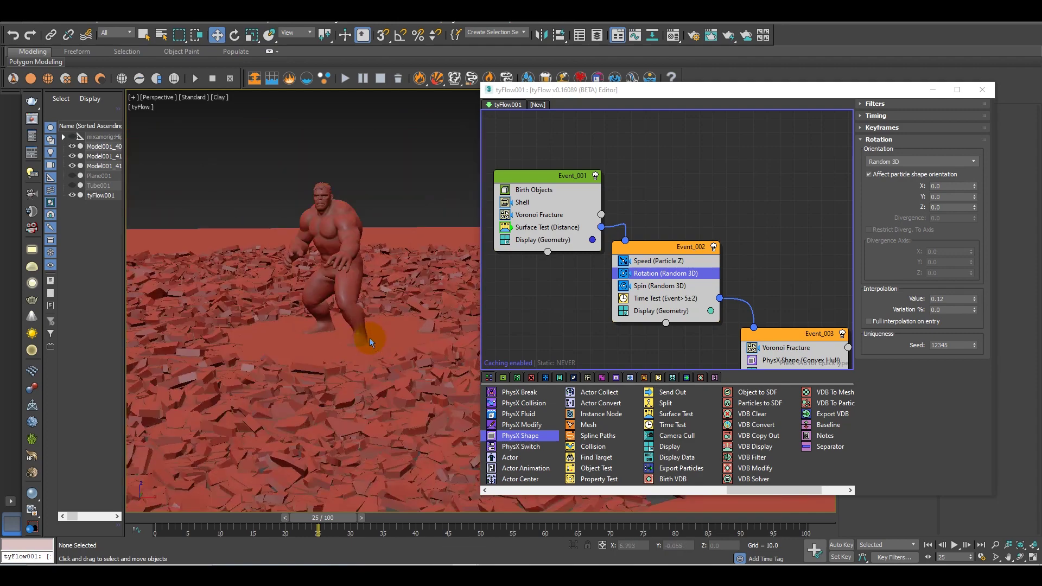
{"action": "scroll", "coordinate": [353, 323], "scroll_direction": "down", "scroll_amount": 3}
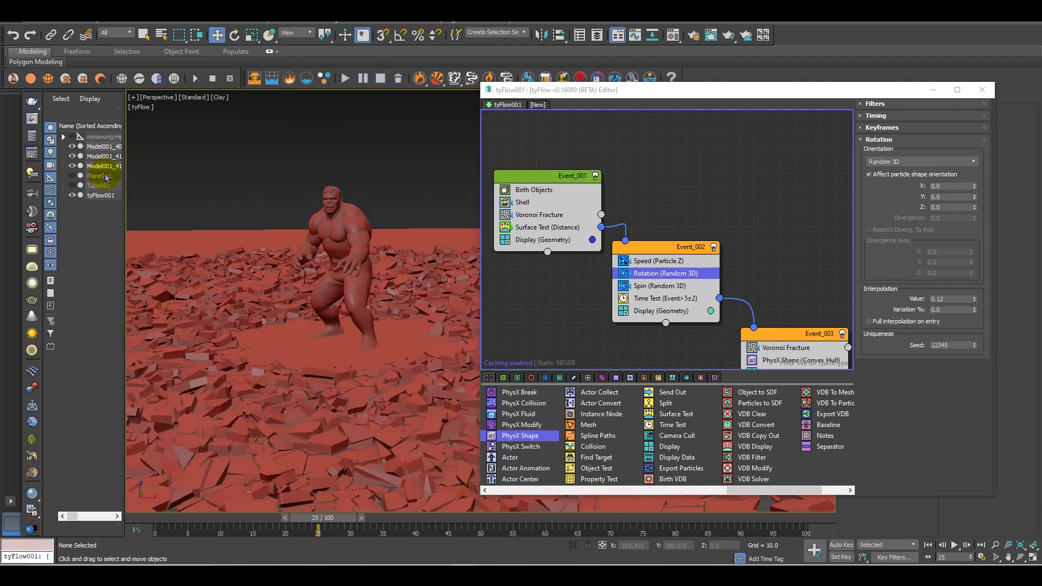
- Nudge Plane001 slightly along Z beneath the character's feet and rerun the simulation from frame 0 to frame 24
{"action": "scroll", "coordinate": [342, 353], "scroll_direction": "up", "scroll_amount": 5}
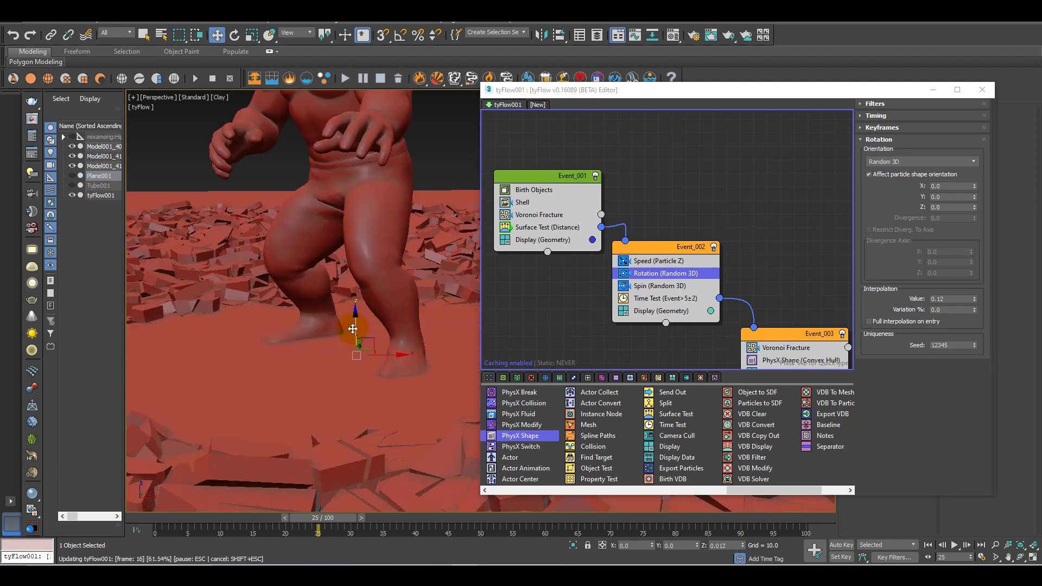
{"action": "left_click", "coordinate": [153, 522]}
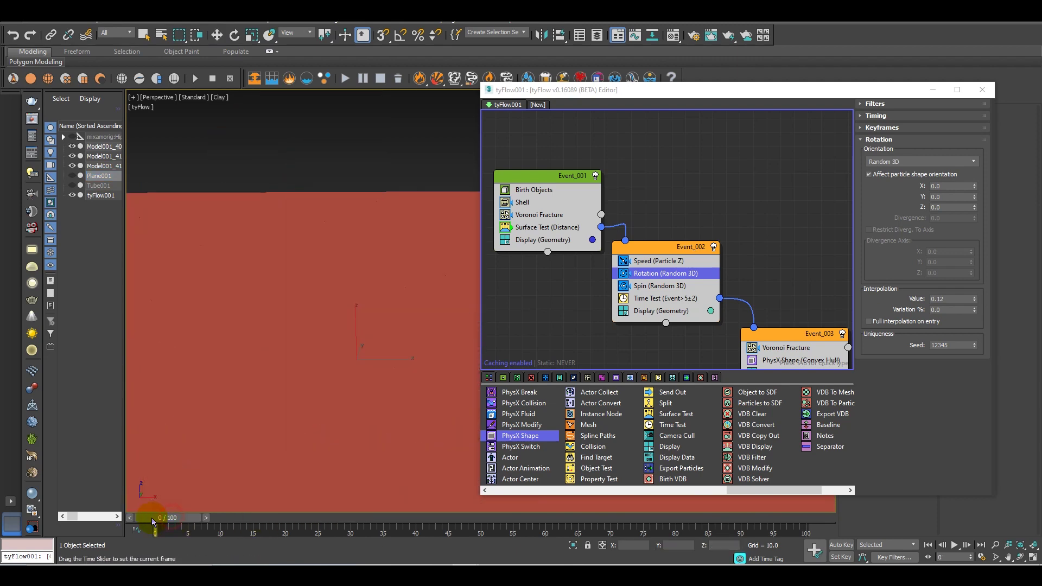
{"action": "scroll", "coordinate": [329, 404], "scroll_direction": "down", "scroll_amount": 3}
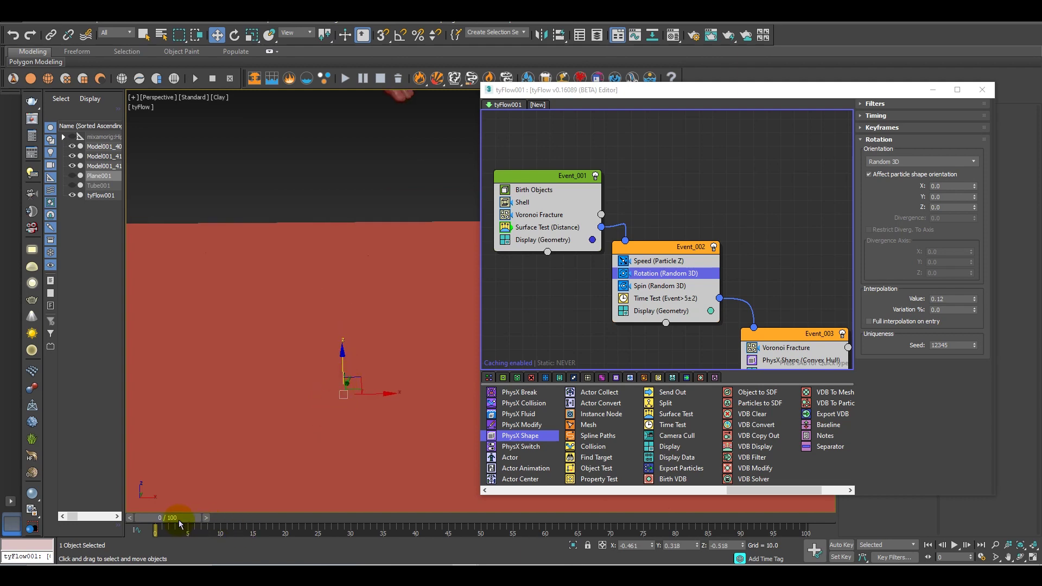
{"action": "left_click_drag", "start_coordinate": [180, 524], "coordinate": [351, 516]}
{"action": "scroll", "coordinate": [360, 442], "scroll_direction": "down", "scroll_amount": 6}
{"action": "key", "text": "w"}
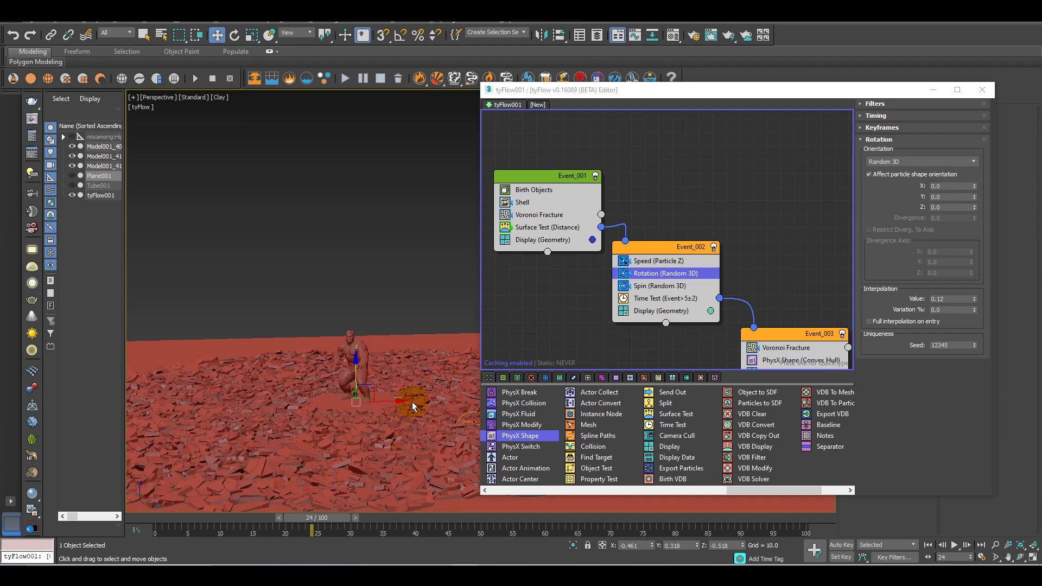
- Close the tyFlow editor and set the animation's end time to frame 35
{"action": "left_click", "coordinate": [982, 95]}
{"action": "scroll", "coordinate": [521, 370], "scroll_direction": "up", "scroll_amount": 6}
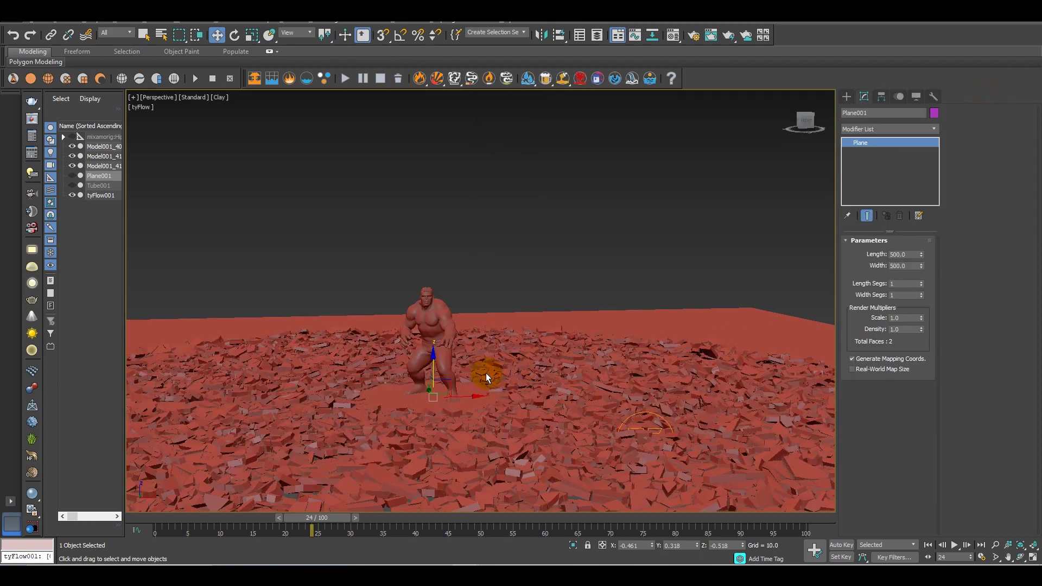
{"action": "middle_click_drag", "start_coordinate": [484, 371], "coordinate": [554, 377]}
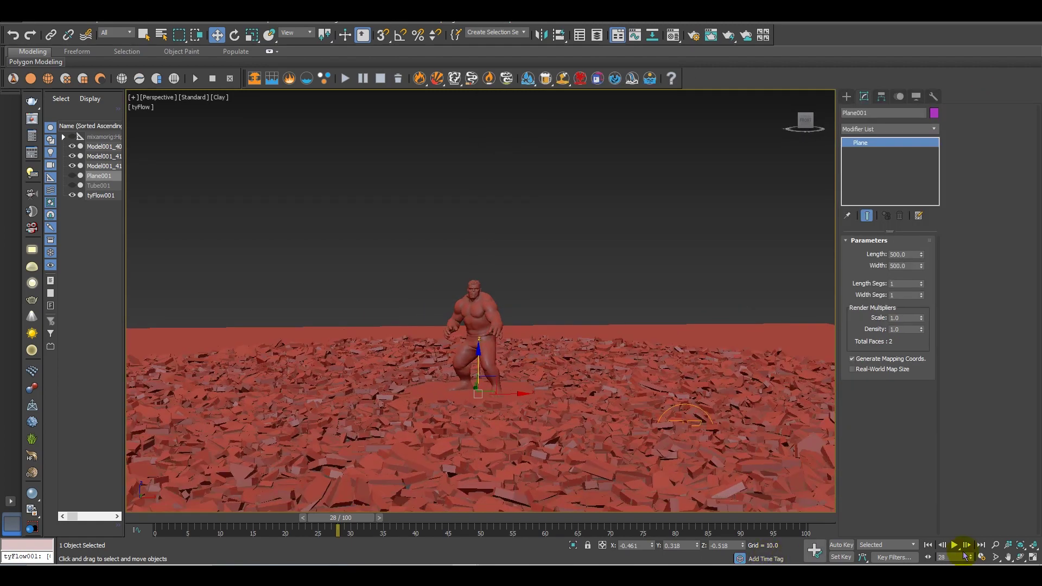
{"action": "left_click", "coordinate": [982, 558]}
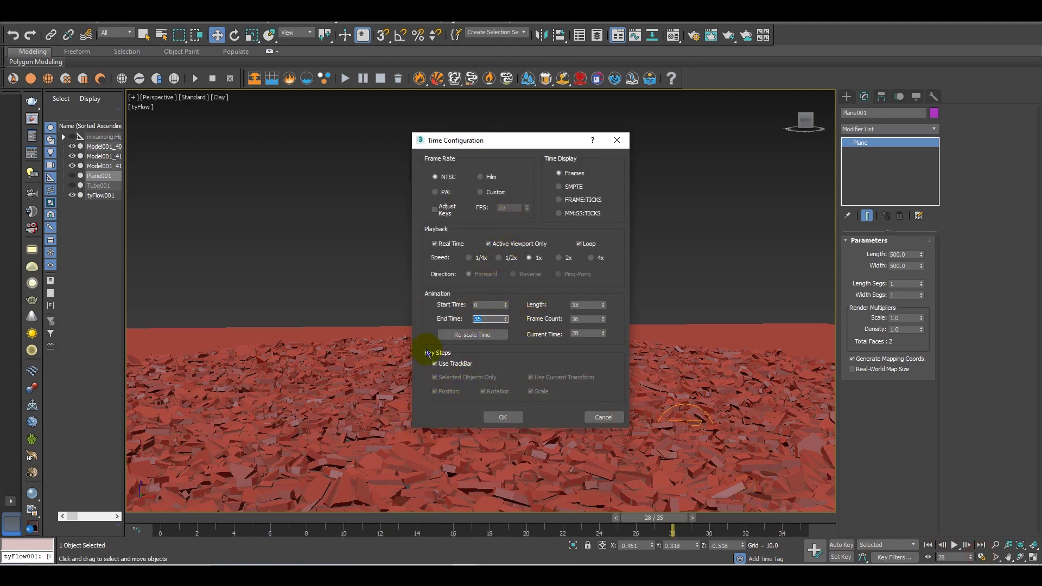
{"action": "left_click", "coordinate": [500, 417]}
- Simulate the remaining frames of the shortened timeline and play back the animation
{"action": "left_click_drag", "start_coordinate": [705, 527], "coordinate": [808, 519]}
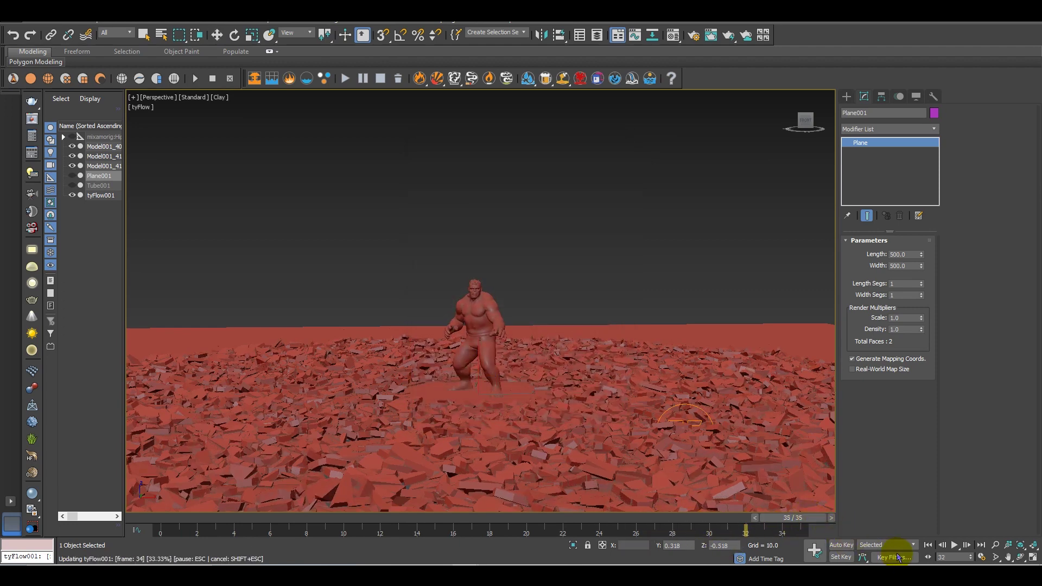
{"action": "left_click", "coordinate": [955, 545]}
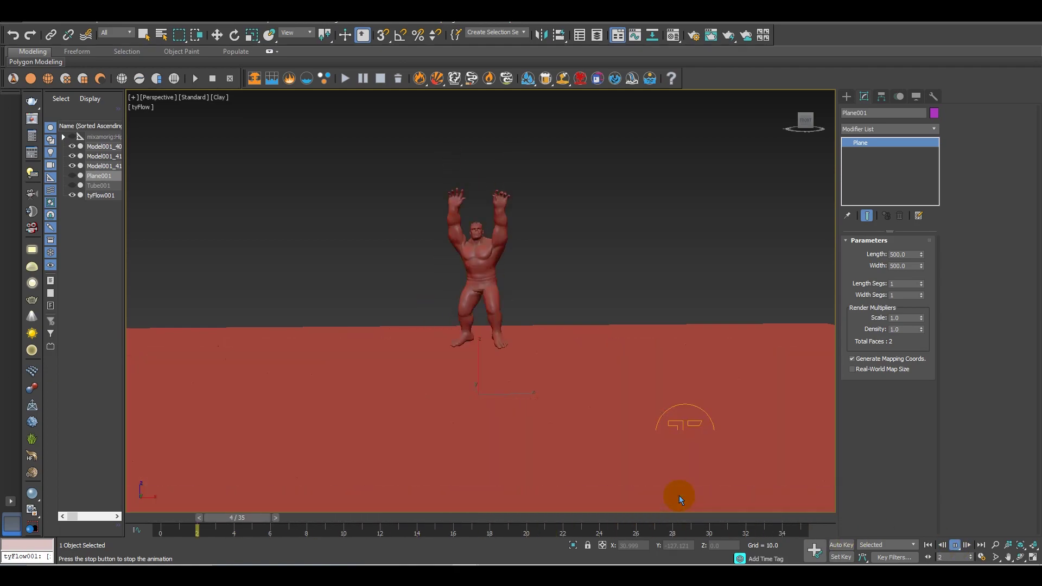
{"action": "left_click", "coordinate": [954, 545]}
{"action": "key", "text": "w"}
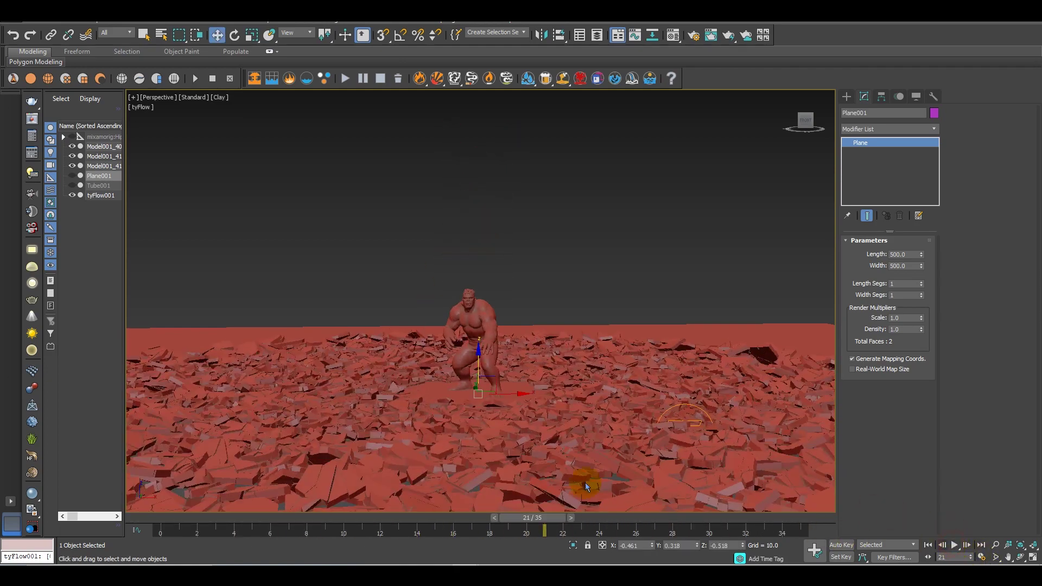
- Go to frame 22 and inspect the character and surrounding debris up close, briefly displaying edged faces
{"action": "left_click_drag", "start_coordinate": [527, 521], "coordinate": [576, 396]}
{"action": "middle_click_drag", "start_coordinate": [574, 338], "coordinate": [523, 383], "text": "alt"}
{"action": "scroll", "coordinate": [522, 383], "scroll_direction": "up", "scroll_amount": 5}
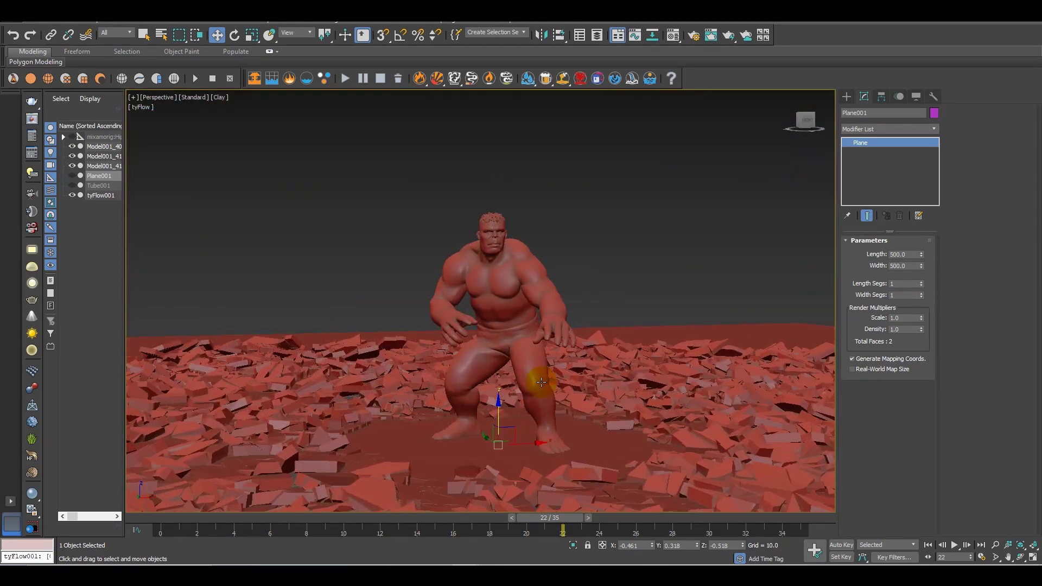
{"action": "key", "text": "F4"}
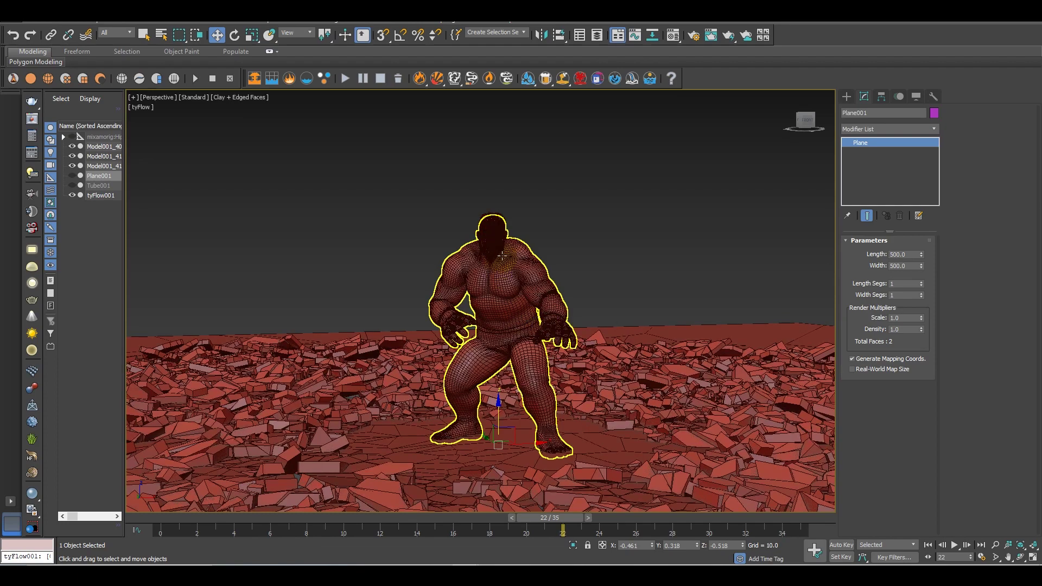
{"action": "key", "text": "F4"}
{"action": "scroll", "coordinate": [503, 258], "scroll_direction": "up", "scroll_amount": 4}
{"action": "middle_click_drag", "start_coordinate": [505, 272], "coordinate": [503, 314], "text": "alt"}
{"action": "scroll", "coordinate": [503, 314], "scroll_direction": "down", "scroll_amount": 4}
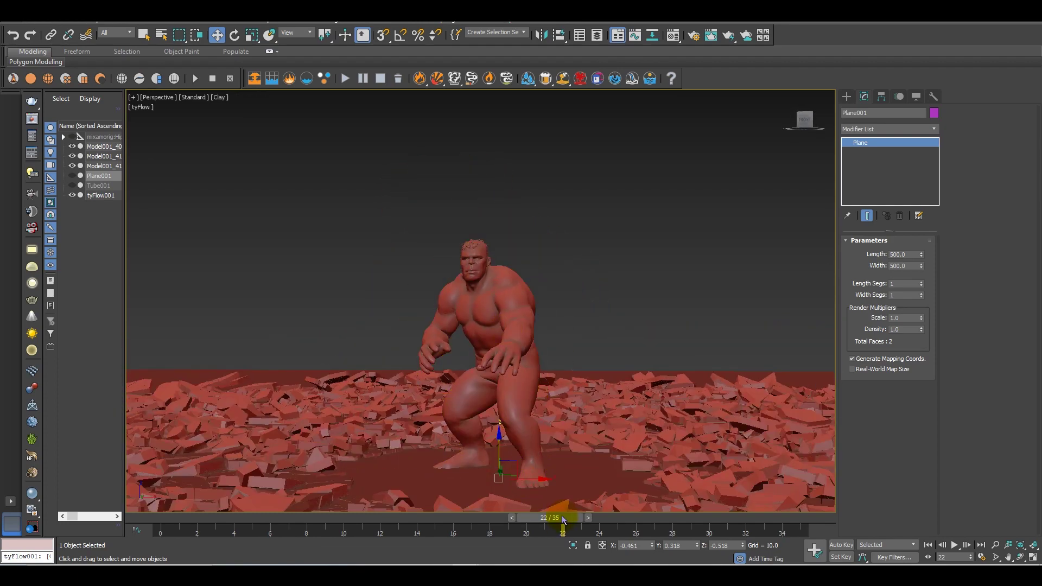